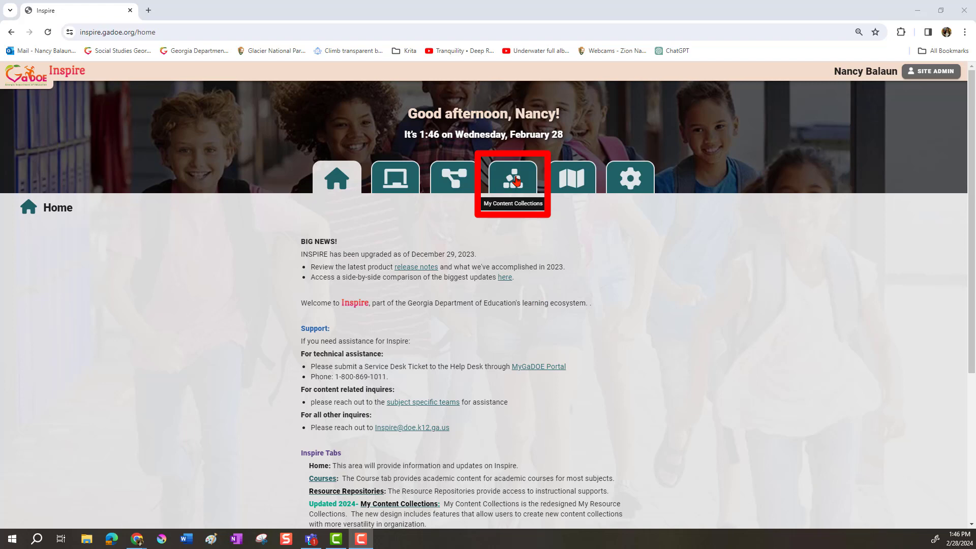
Open the My Content Sandbox collection and show its Velocity Student Activities list.
{"action": "left_click", "coordinate": [516, 181]}
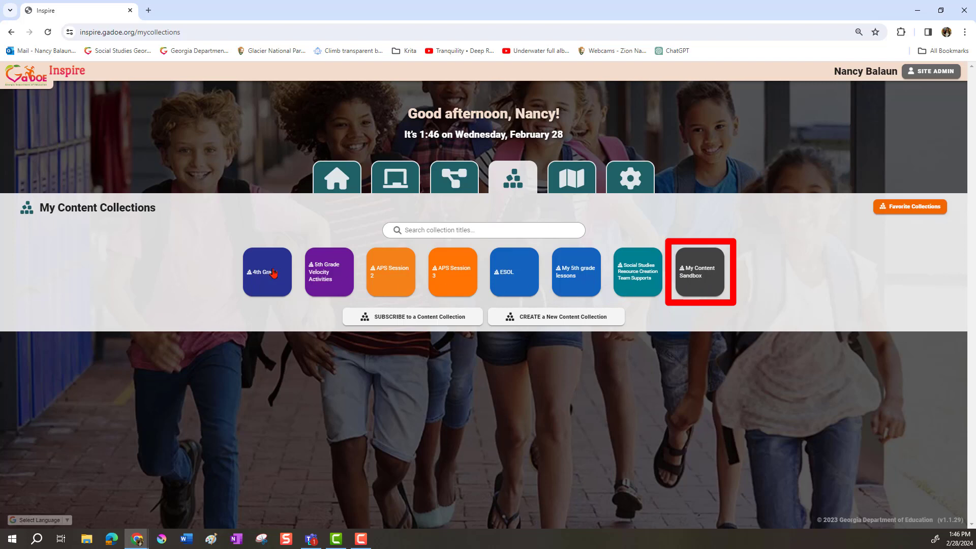
{"action": "left_click", "coordinate": [704, 280]}
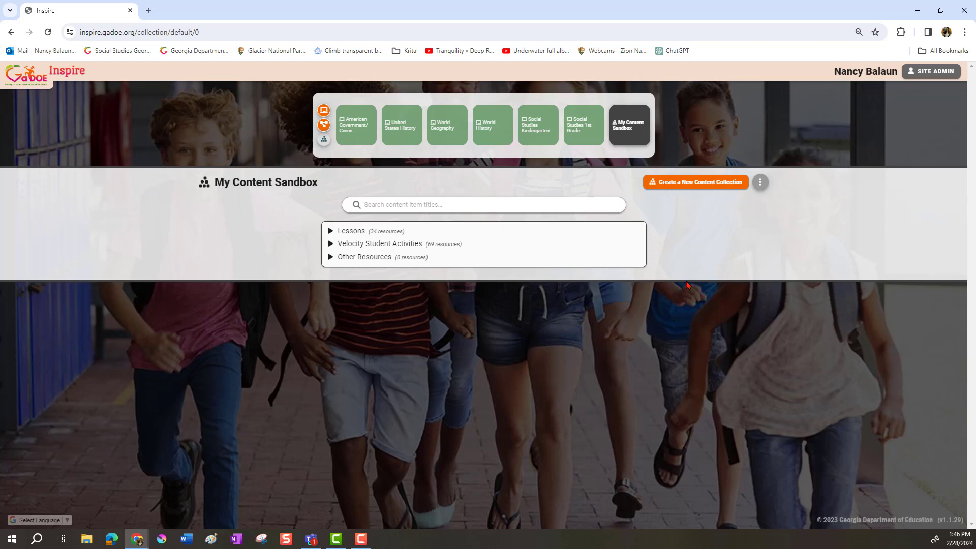
{"action": "left_click", "coordinate": [329, 245]}
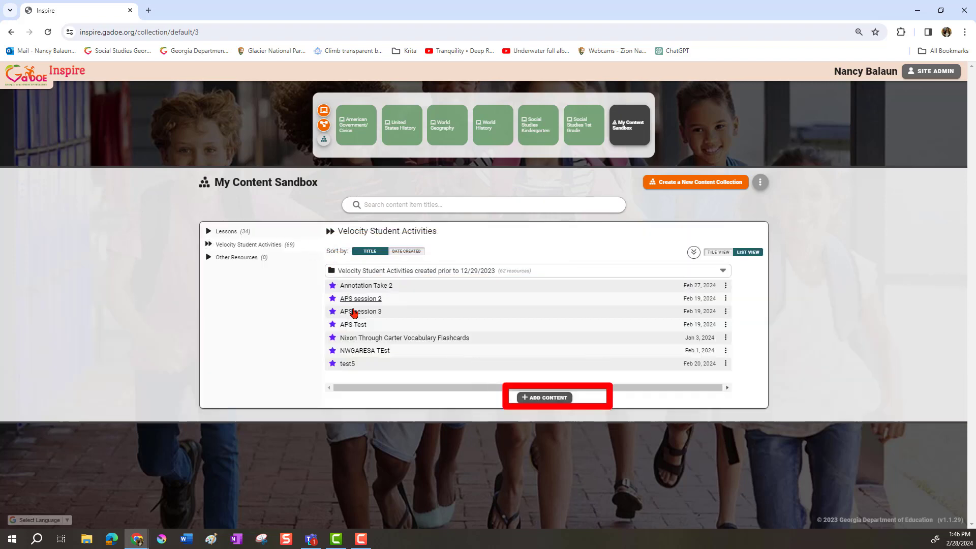
Create a new Velocity student activity titled 'My great activity'.
{"action": "left_click", "coordinate": [537, 399]}
{"action": "left_click", "coordinate": [554, 292]}
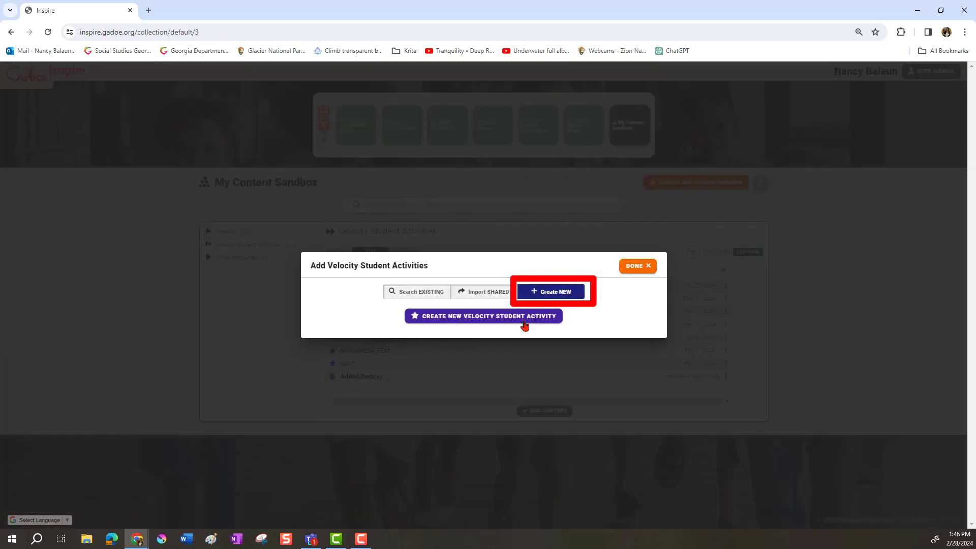
{"action": "left_click", "coordinate": [458, 318]}
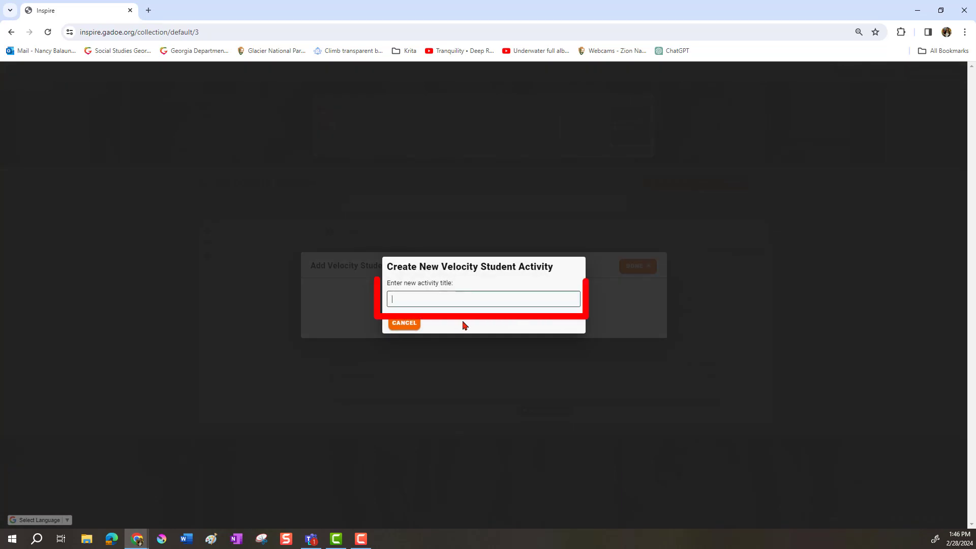
{"action": "type", "text": "My great activity"}
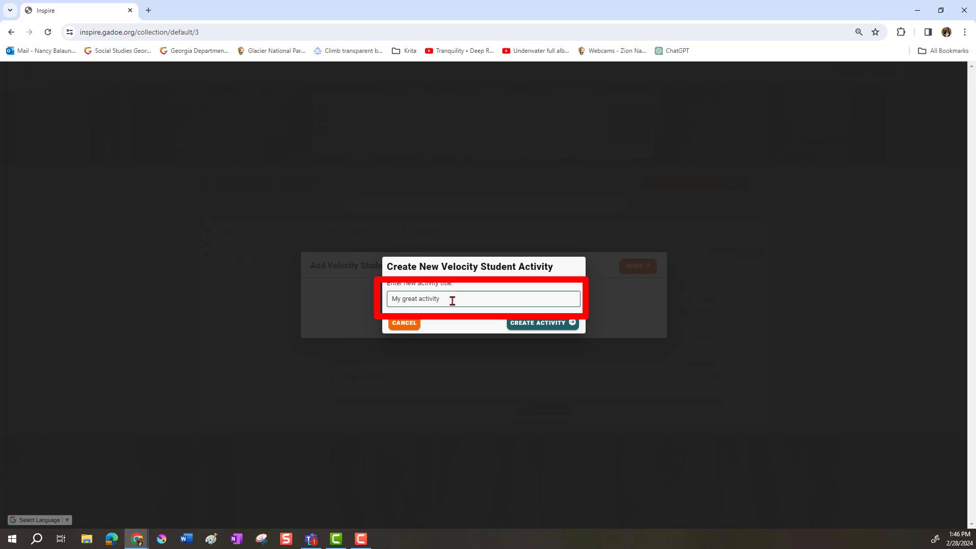
{"action": "left_click", "coordinate": [542, 325]}
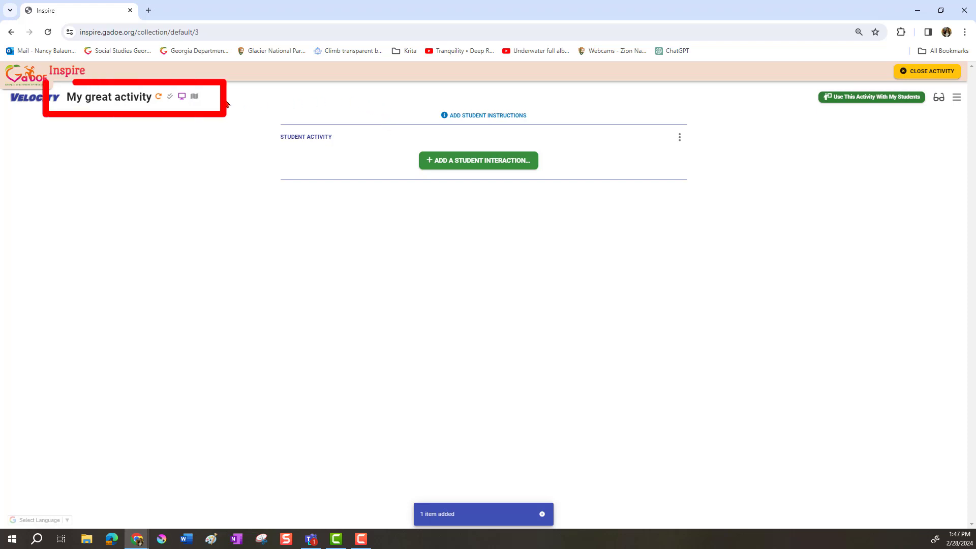
Align the activity to Grade K Historical Understandings standard SSKH1.b (Columbus Day) and save.
{"action": "left_click", "coordinate": [112, 103]}
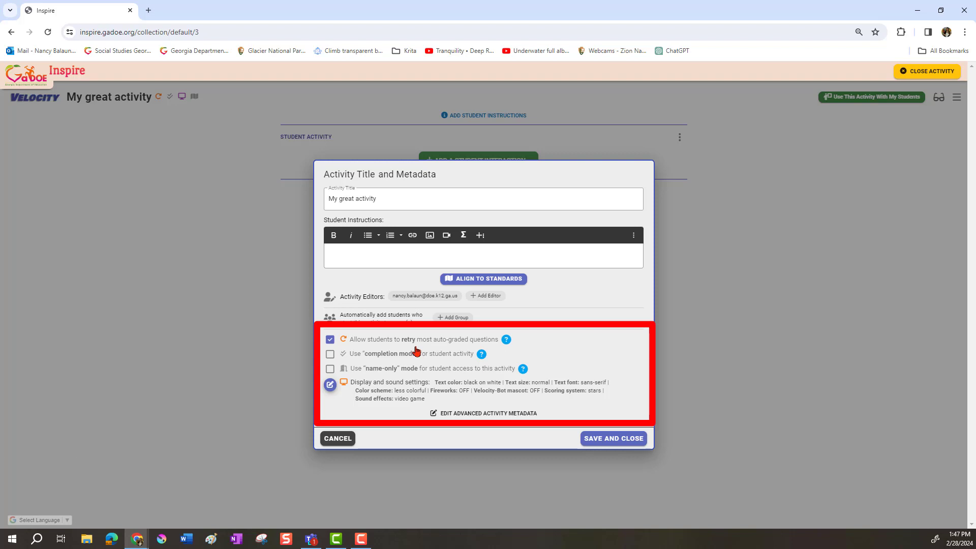
{"action": "left_click", "coordinate": [473, 279]}
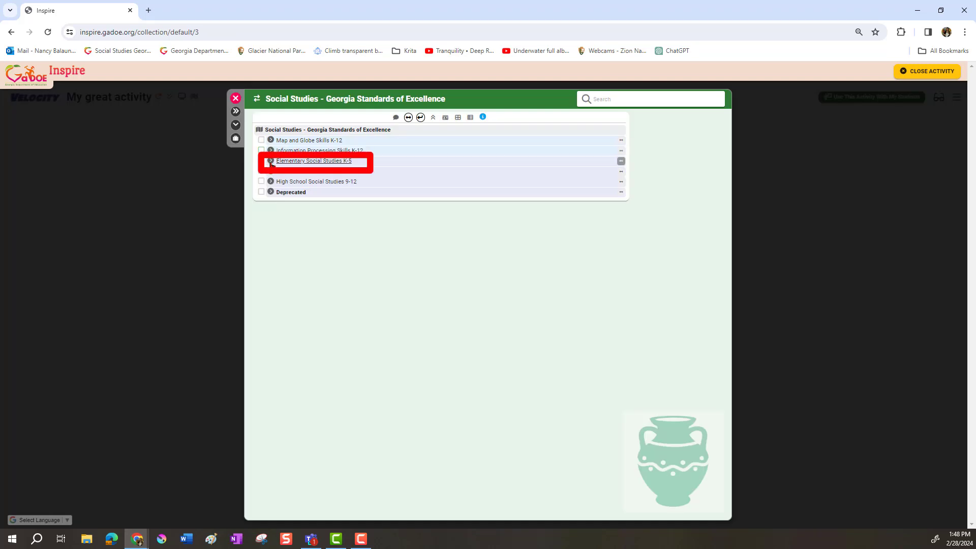
{"action": "left_click", "coordinate": [271, 161]}
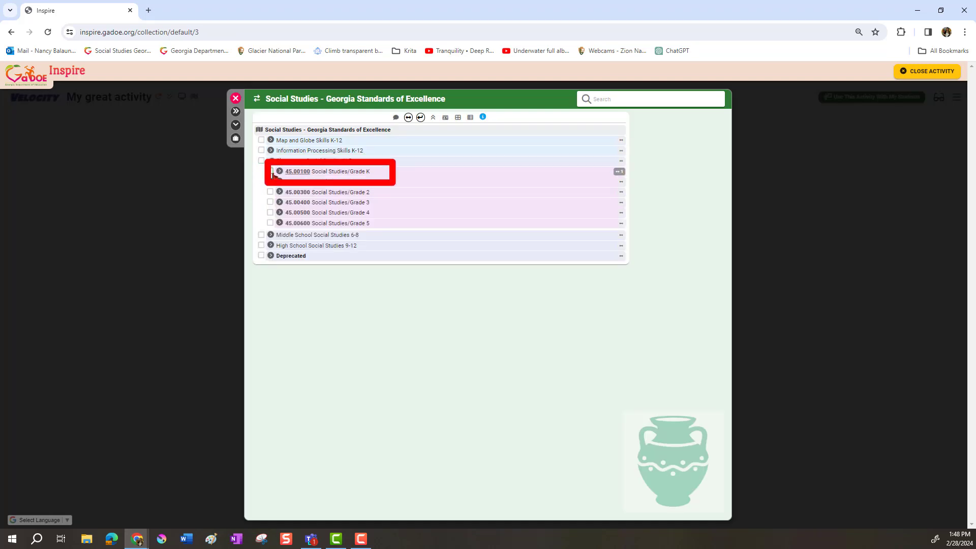
{"action": "left_click", "coordinate": [279, 172]}
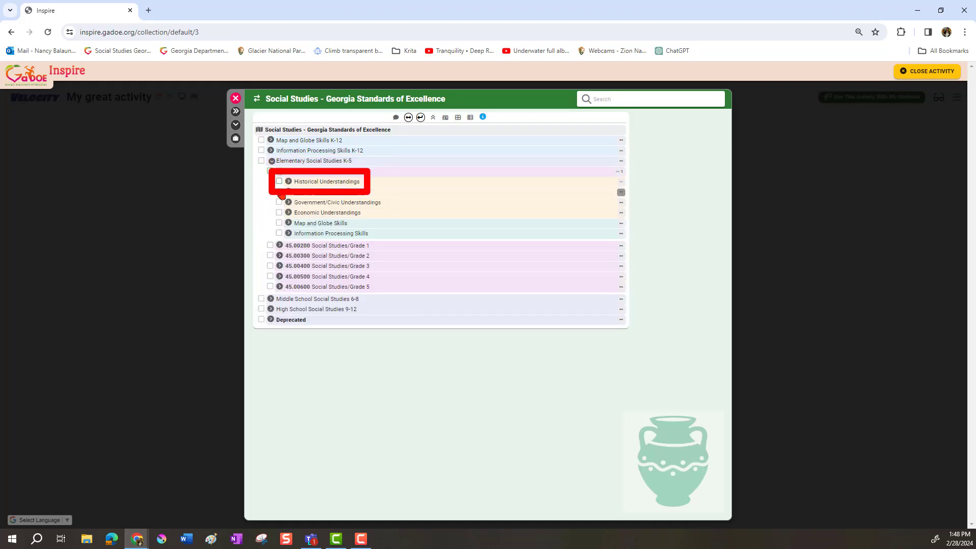
{"action": "left_click", "coordinate": [288, 182]}
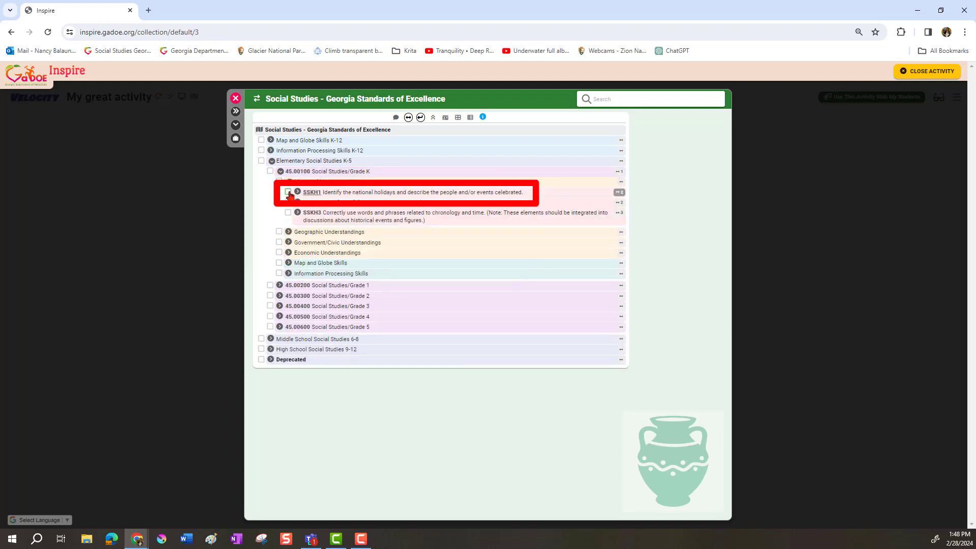
{"action": "left_click", "coordinate": [297, 191]}
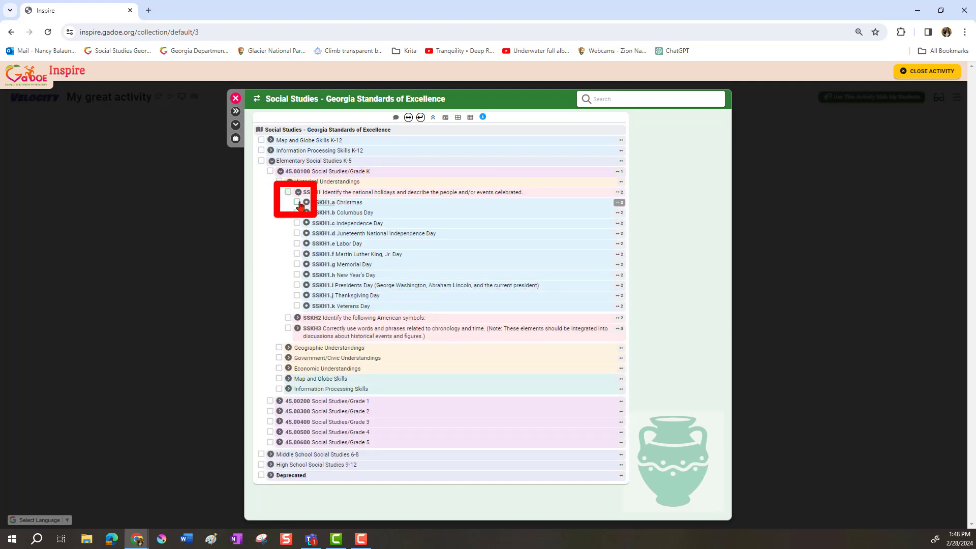
{"action": "left_click", "coordinate": [297, 212]}
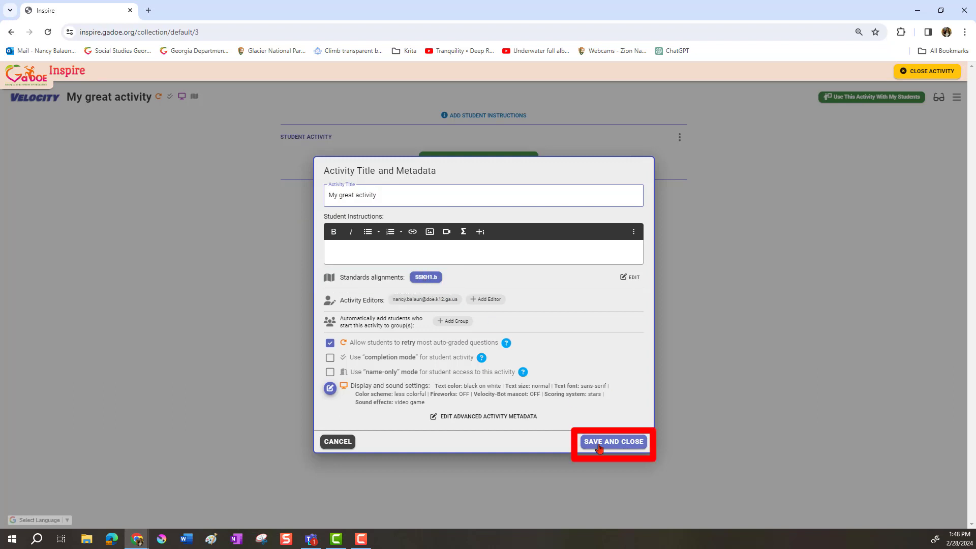
{"action": "left_click", "coordinate": [600, 449]}
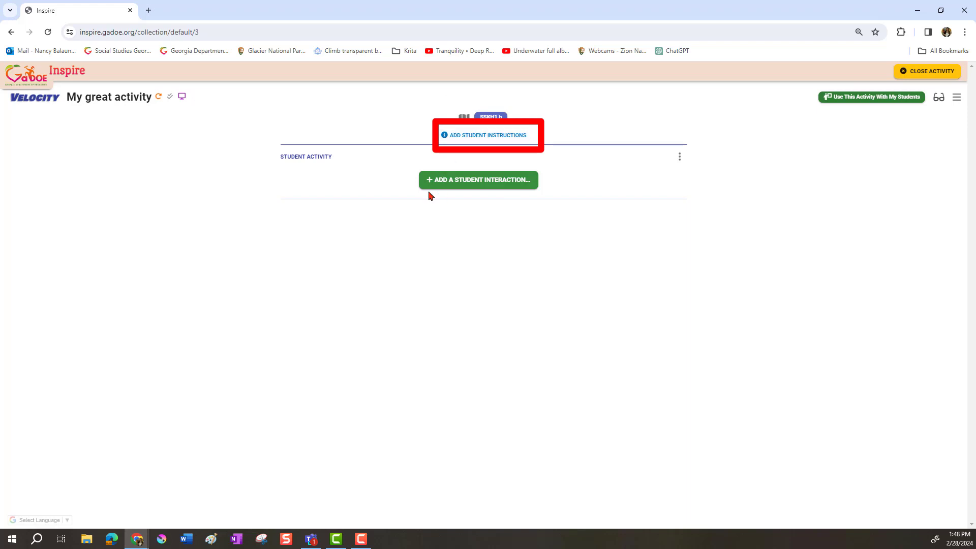
Add a 'Freeform content (text and/or images)' learning-content interaction to the activity.
{"action": "left_click", "coordinate": [488, 184]}
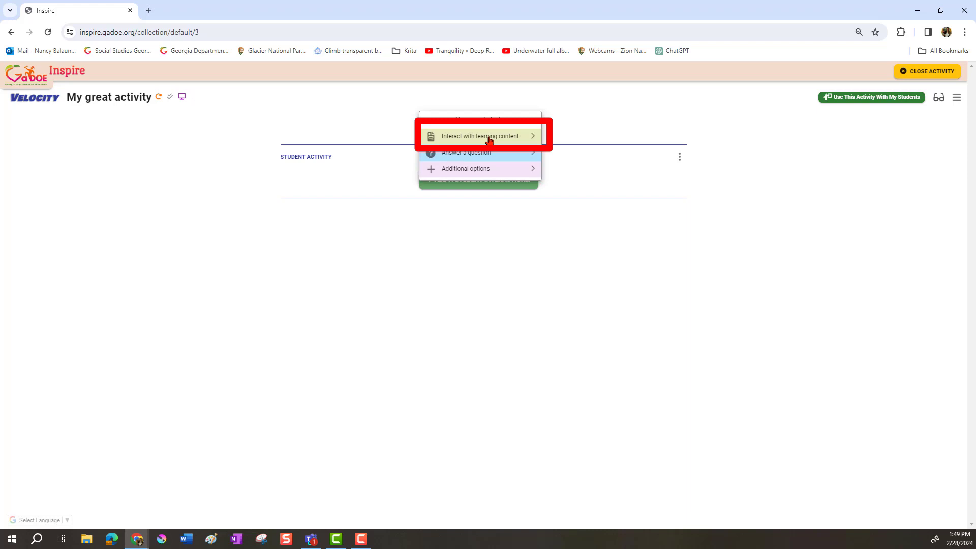
{"action": "left_click", "coordinate": [533, 138]}
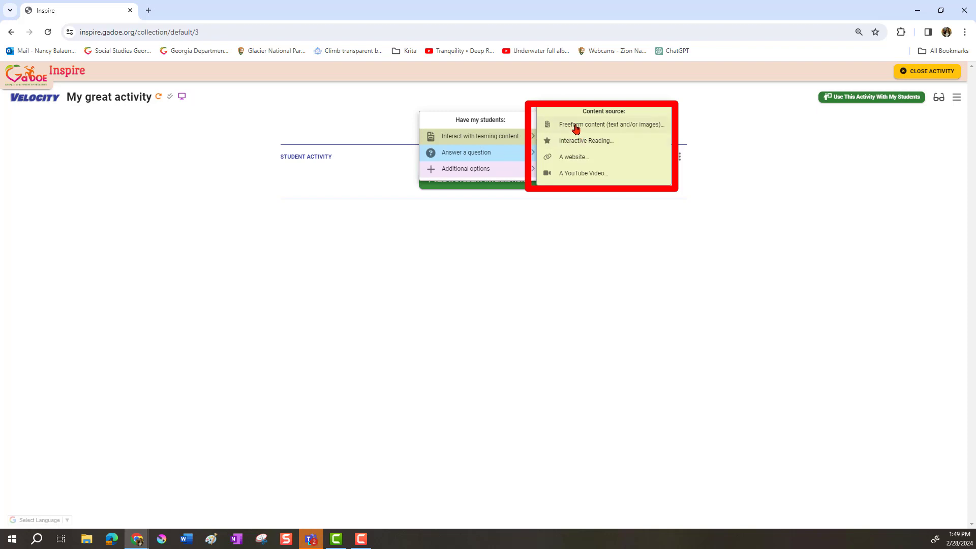
{"action": "left_click", "coordinate": [601, 125]}
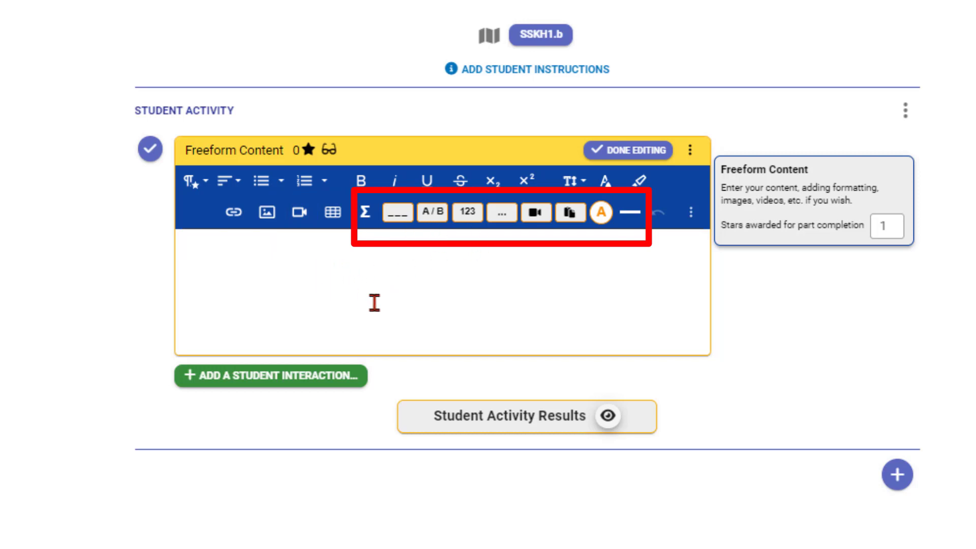
Write 'Please read the following:' and insert the bison photo from Images for Lessons at X-Large size.
{"action": "type", "text": "Please read the following:"}
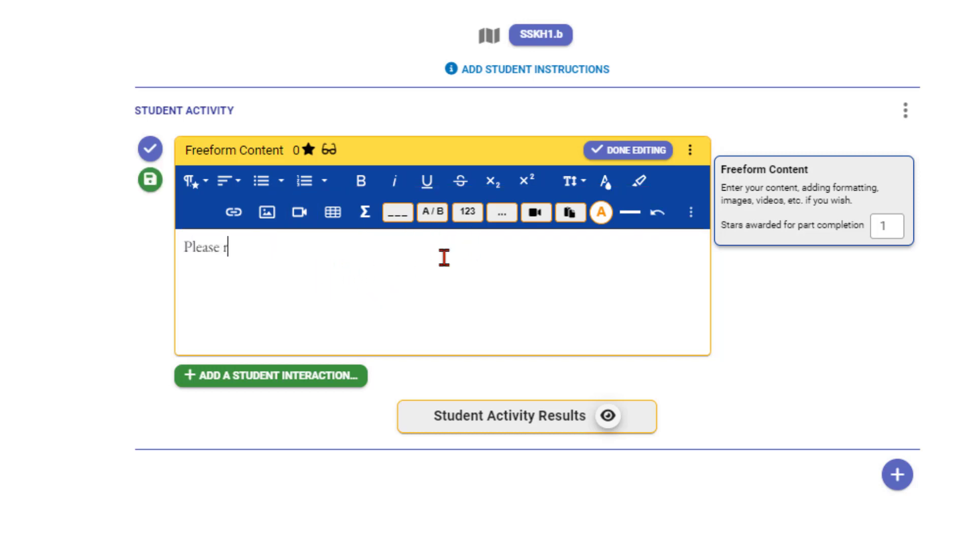
{"action": "key", "text": "Return"}
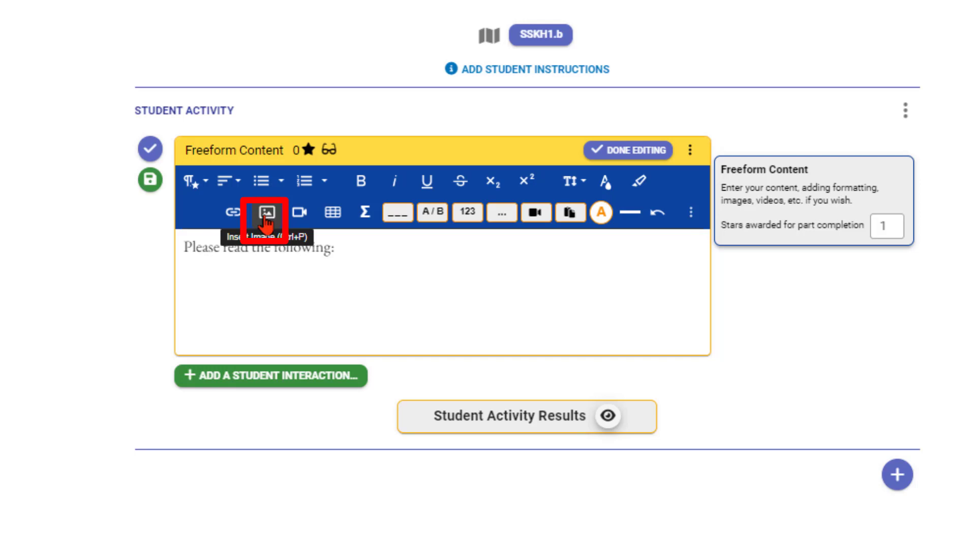
{"action": "left_click", "coordinate": [266, 218]}
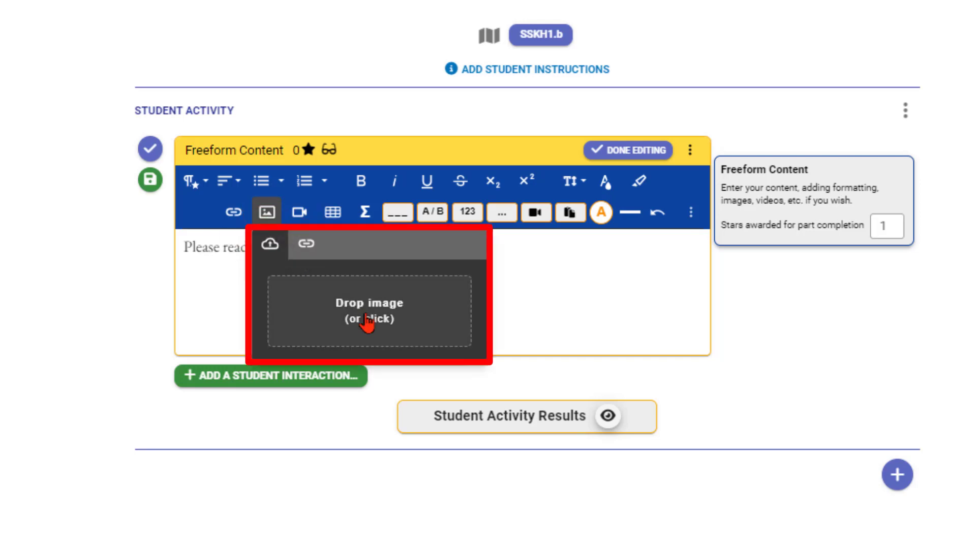
{"action": "left_click", "coordinate": [367, 323]}
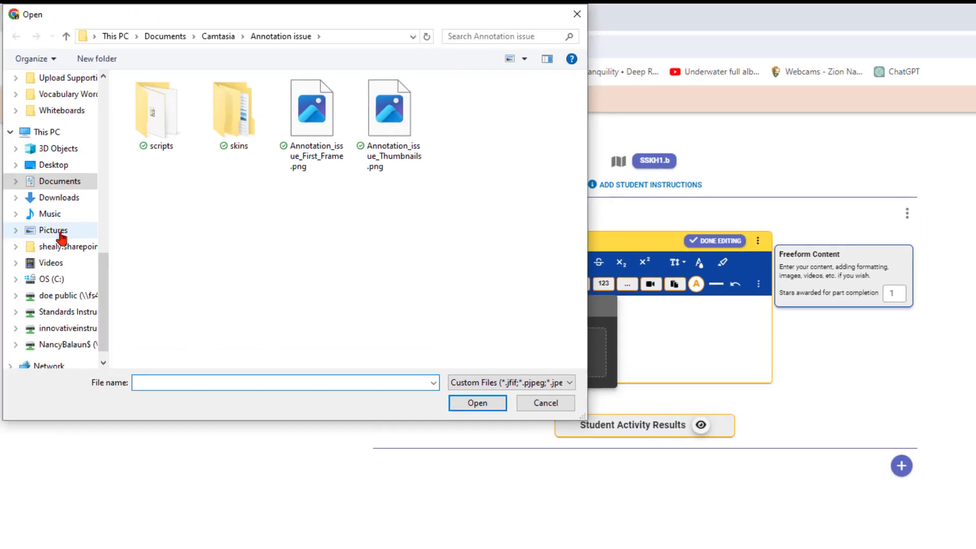
{"action": "left_click", "coordinate": [60, 232]}
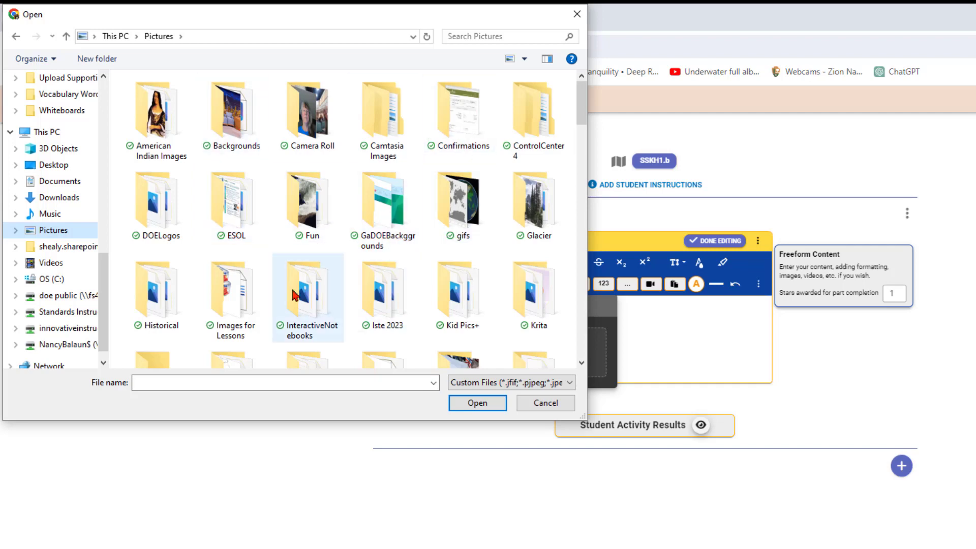
{"action": "double_click", "coordinate": [231, 292]}
{"action": "double_click", "coordinate": [457, 209]}
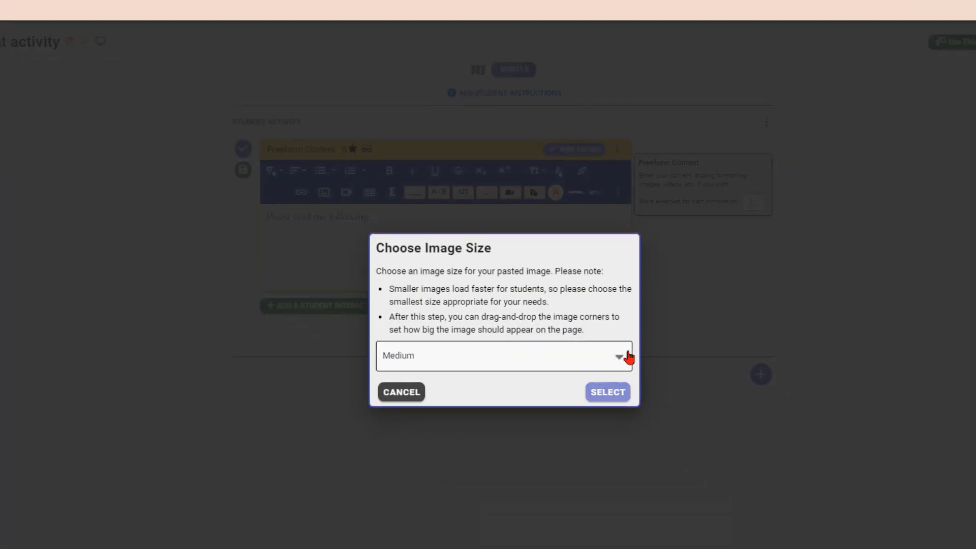
{"action": "left_click", "coordinate": [620, 360]}
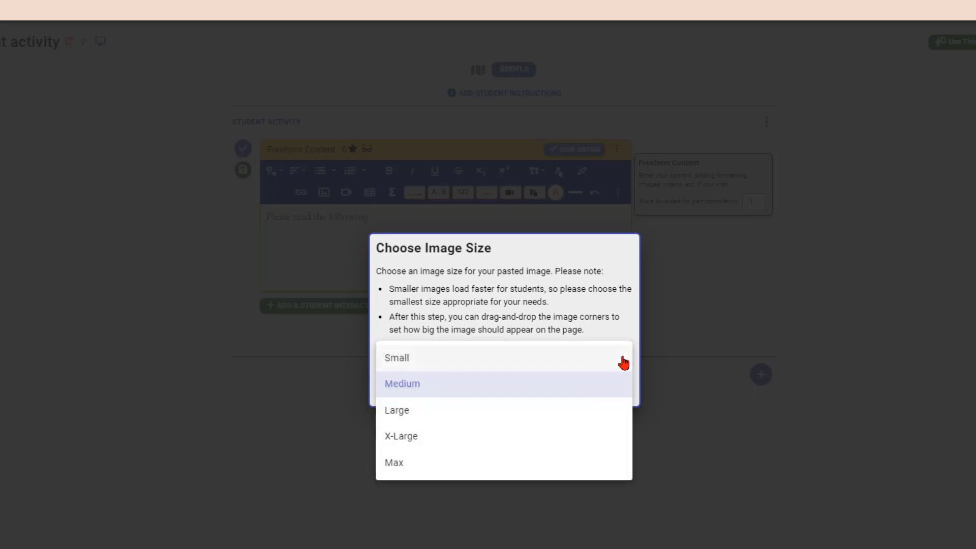
{"action": "left_click", "coordinate": [406, 436]}
{"action": "left_click", "coordinate": [618, 395]}
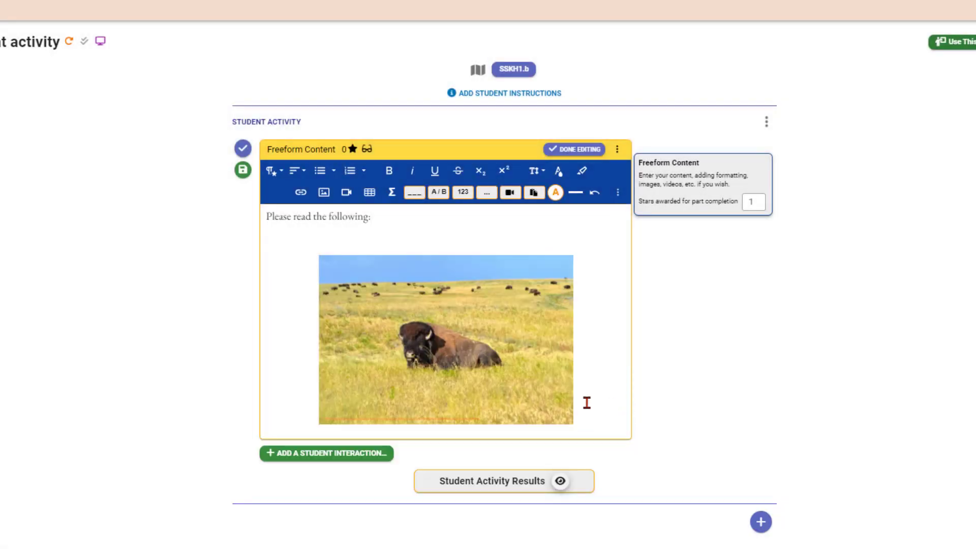
{"action": "key", "text": "Return"}
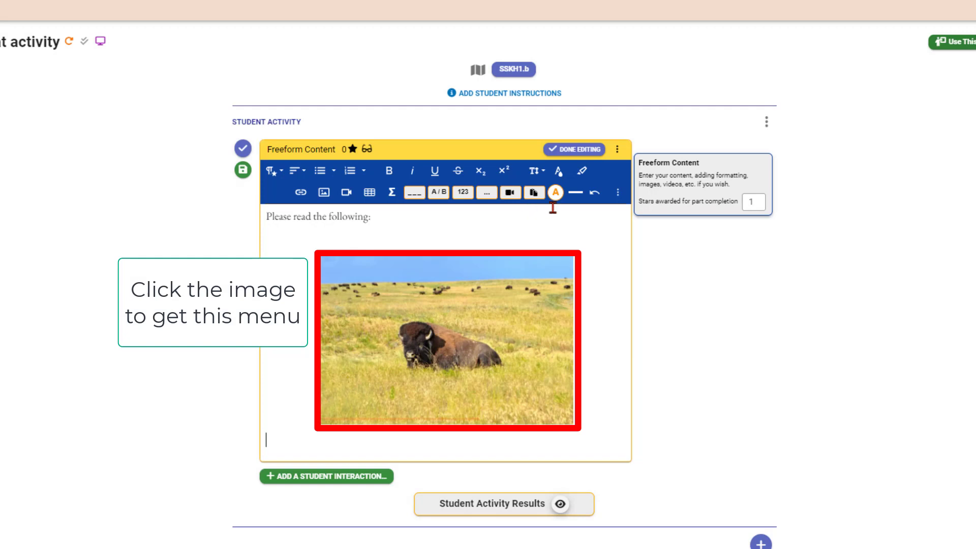
Place image label A at the top-left of the bison photo.
{"action": "left_click", "coordinate": [394, 313]}
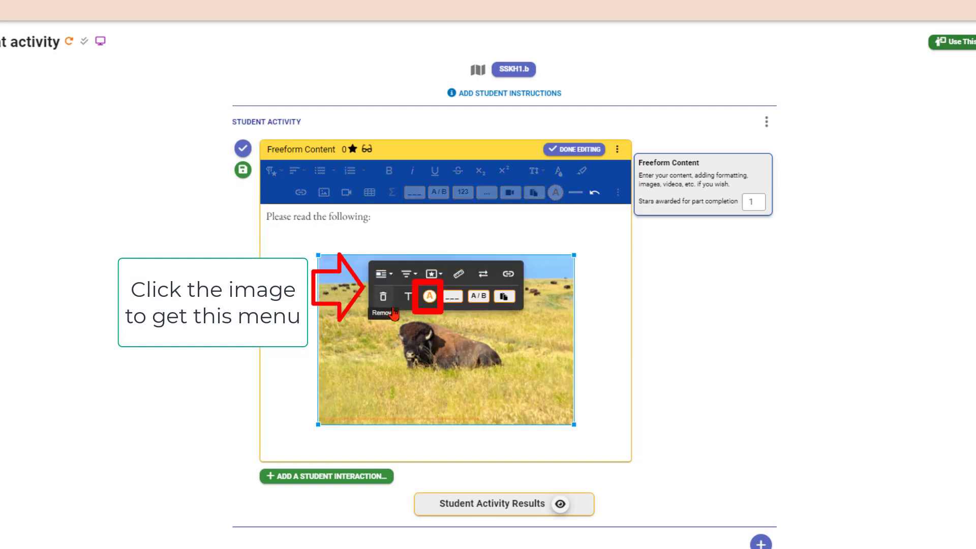
{"action": "left_click", "coordinate": [430, 298]}
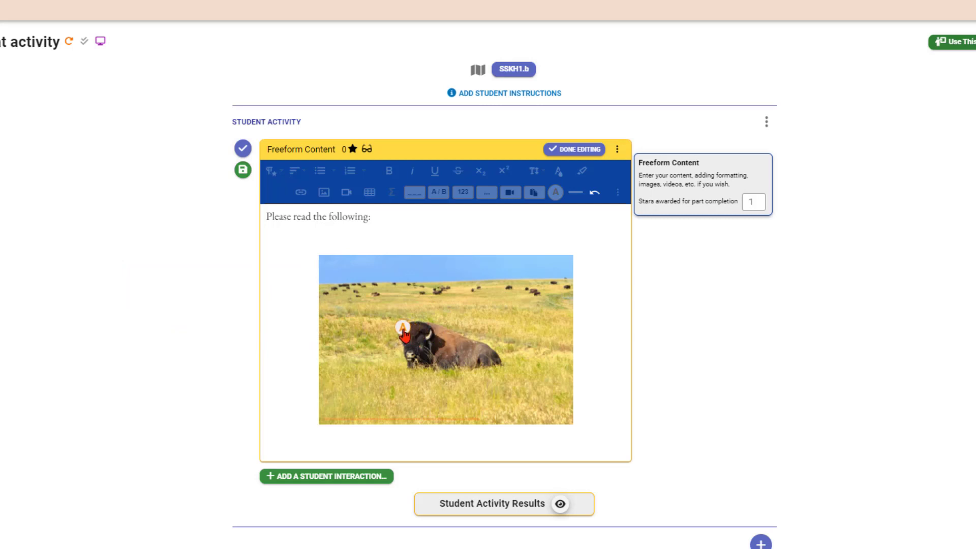
{"action": "left_click", "coordinate": [343, 275]}
{"action": "right_click", "coordinate": [471, 334]}
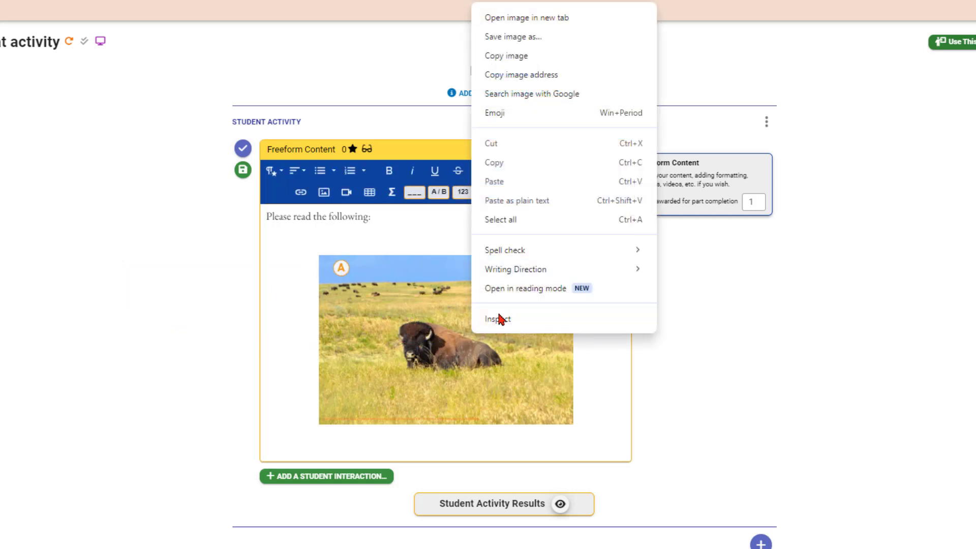
Add label B on the grassland and label C beside the bison's head.
{"action": "left_click", "coordinate": [407, 379]}
{"action": "left_click", "coordinate": [401, 375]}
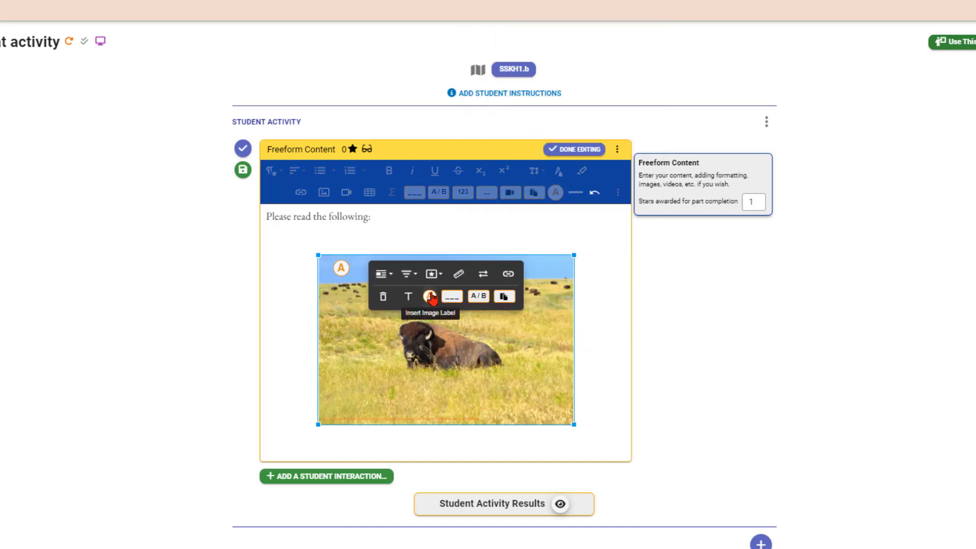
{"action": "left_click", "coordinate": [431, 298]}
{"action": "left_click", "coordinate": [463, 303]}
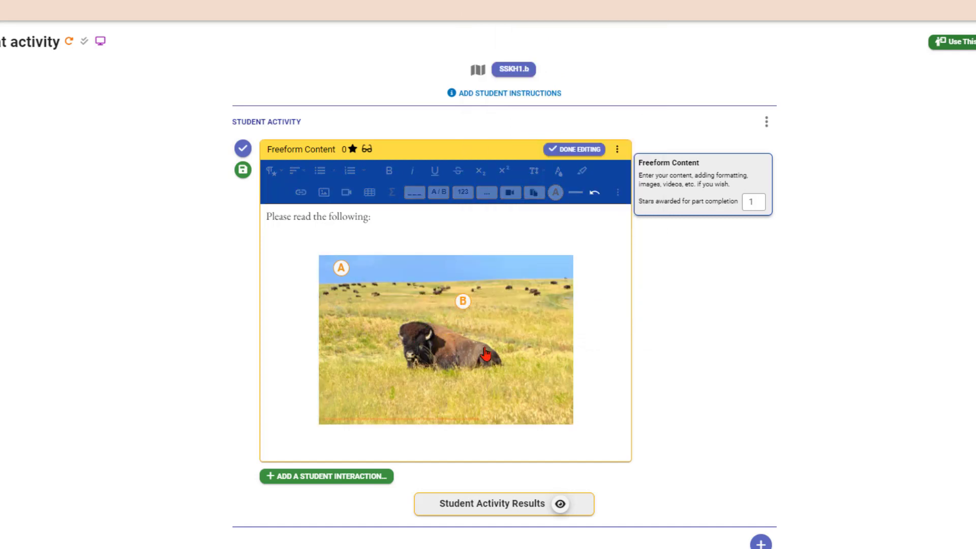
{"action": "left_click", "coordinate": [444, 361]}
{"action": "left_click", "coordinate": [431, 298]}
{"action": "left_click", "coordinate": [399, 346]}
{"action": "left_click", "coordinate": [507, 350]}
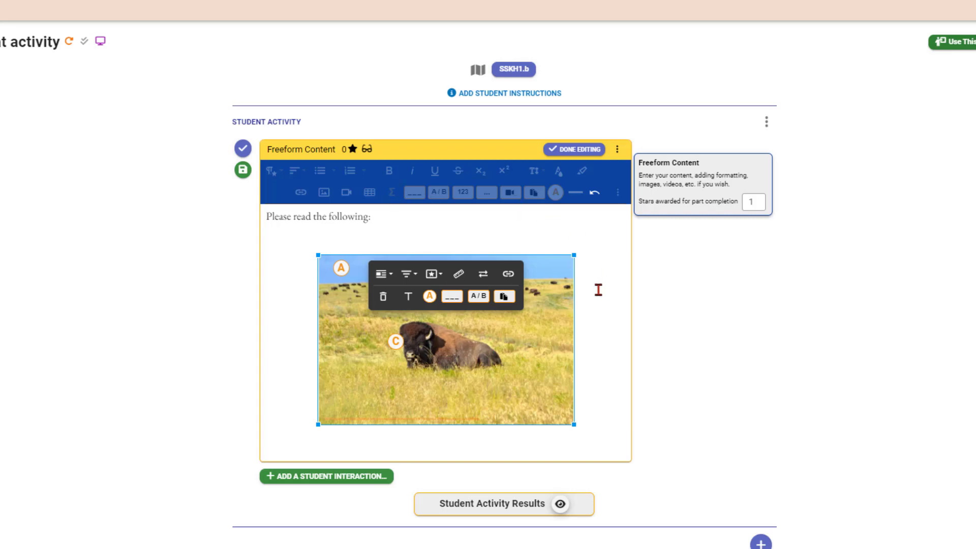
Add a 'buffalo' fill-in blank requiring 6 letters, with feedback, and move it below the bison.
{"action": "left_click", "coordinate": [452, 298]}
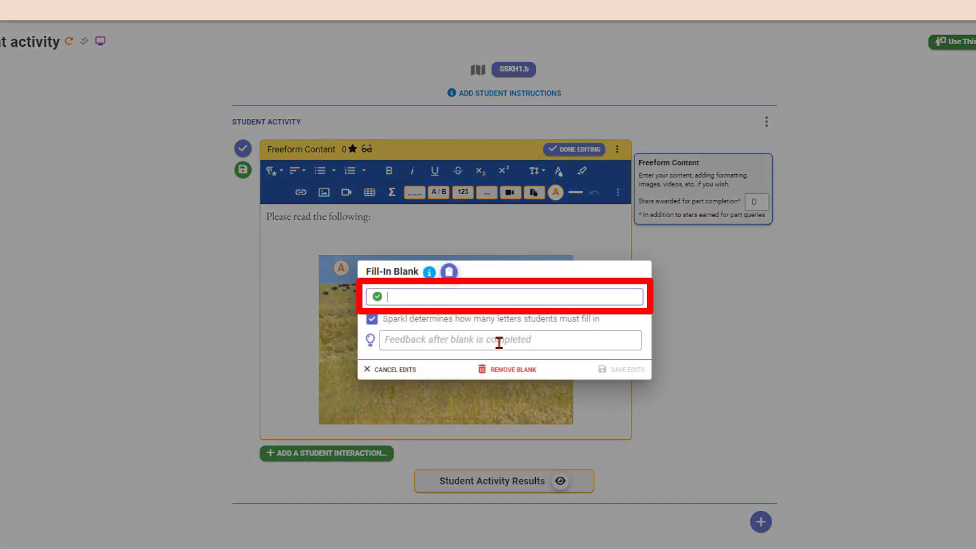
{"action": "type", "text": "buffalo"}
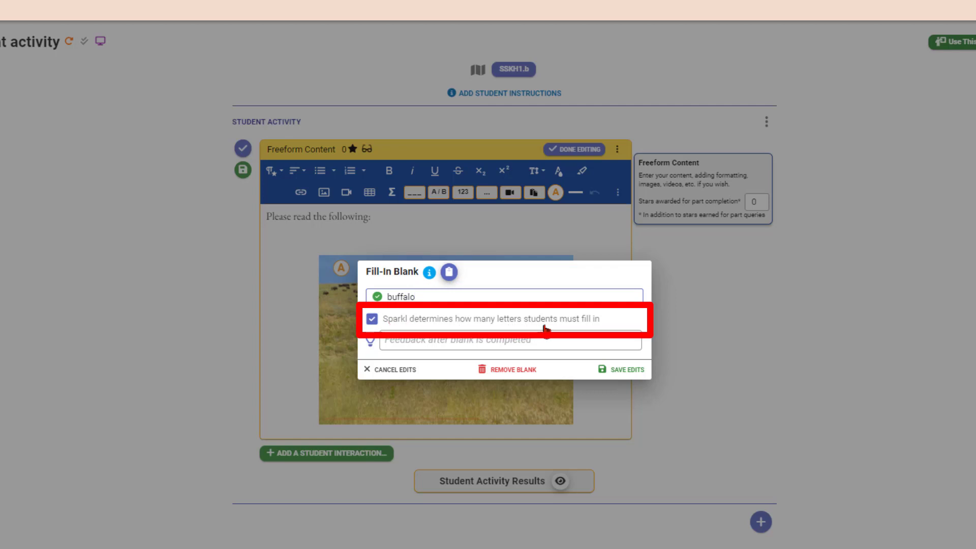
{"action": "left_click", "coordinate": [372, 320]}
{"action": "left_click_drag", "start_coordinate": [428, 325], "coordinate": [612, 333]}
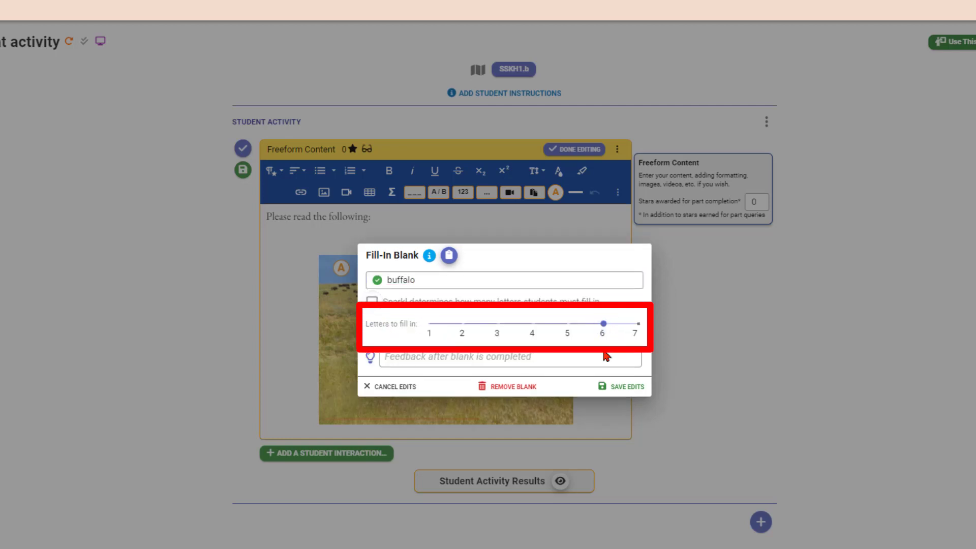
{"action": "left_click", "coordinate": [413, 357]}
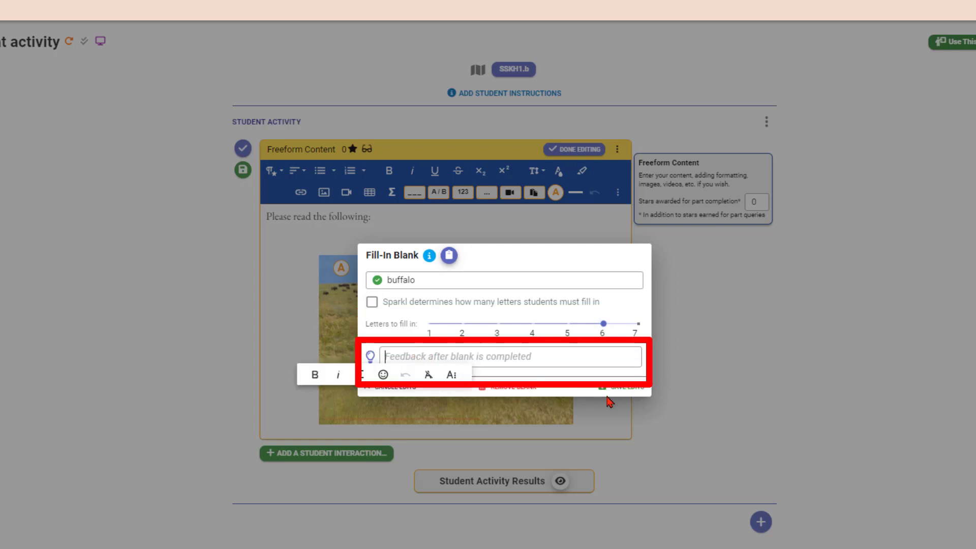
{"action": "type", "text": "buffalo"}
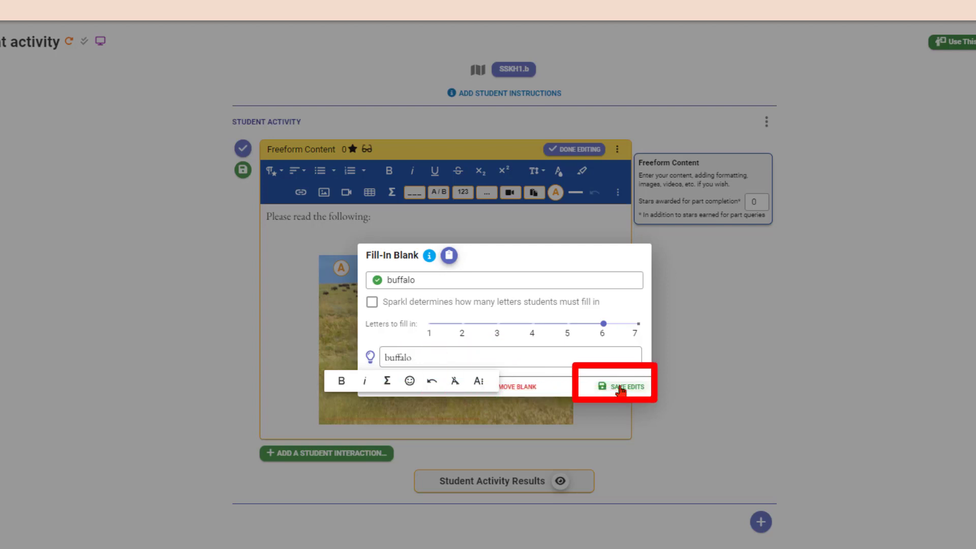
{"action": "left_click", "coordinate": [620, 390]}
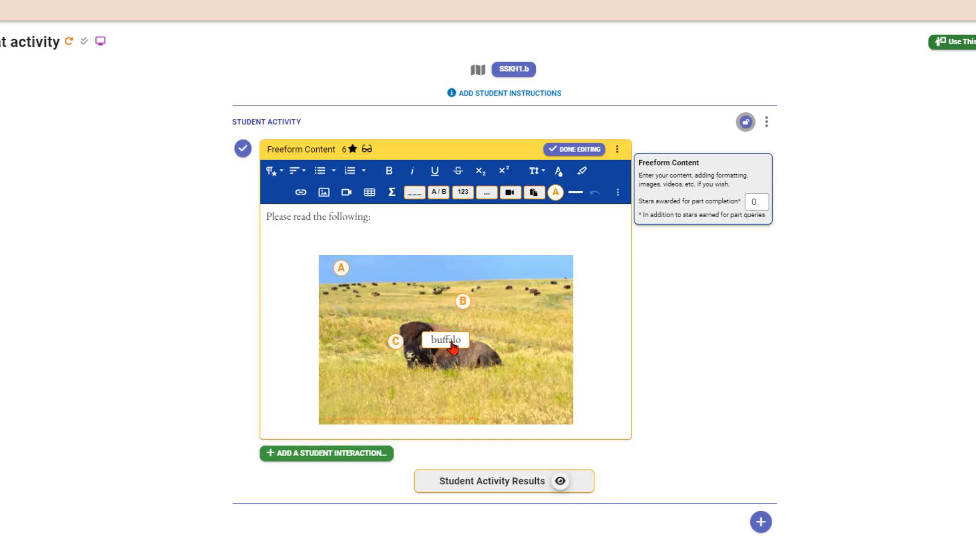
{"action": "left_click_drag", "start_coordinate": [452, 347], "coordinate": [457, 385]}
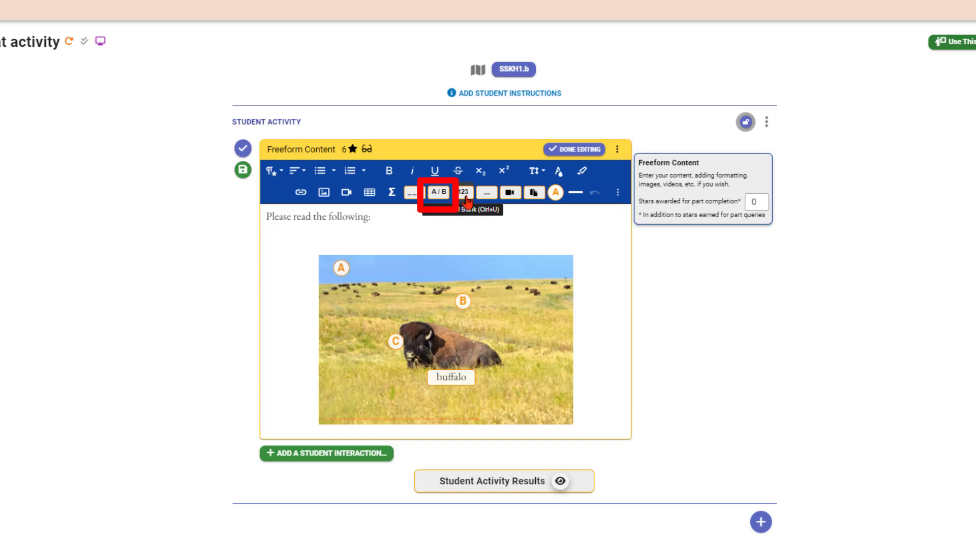
{"action": "left_click", "coordinate": [436, 195]}
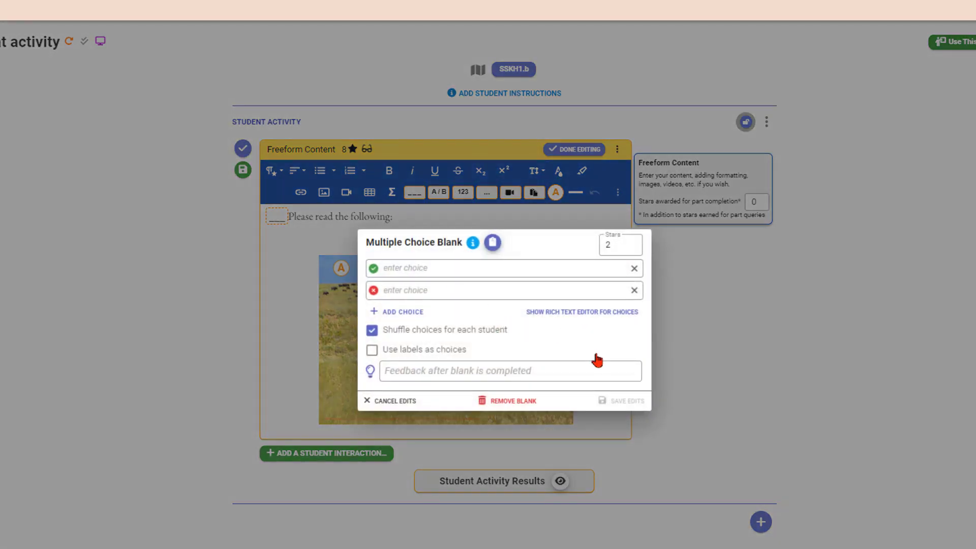
{"action": "left_click", "coordinate": [394, 402]}
{"action": "left_click", "coordinate": [598, 412]}
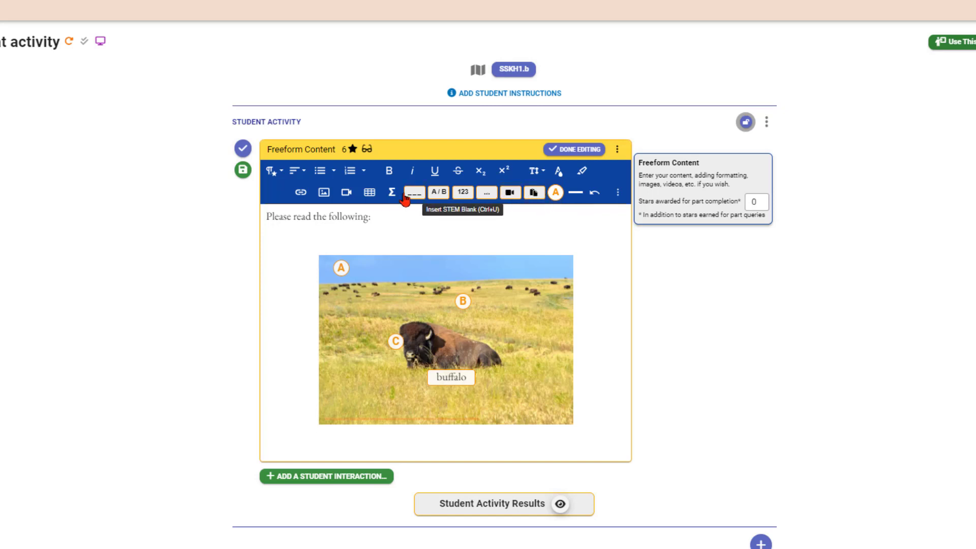
Insert a 2 × 3 table below the photo with 'Savannah' in its first cell.
{"action": "left_click", "coordinate": [370, 194]}
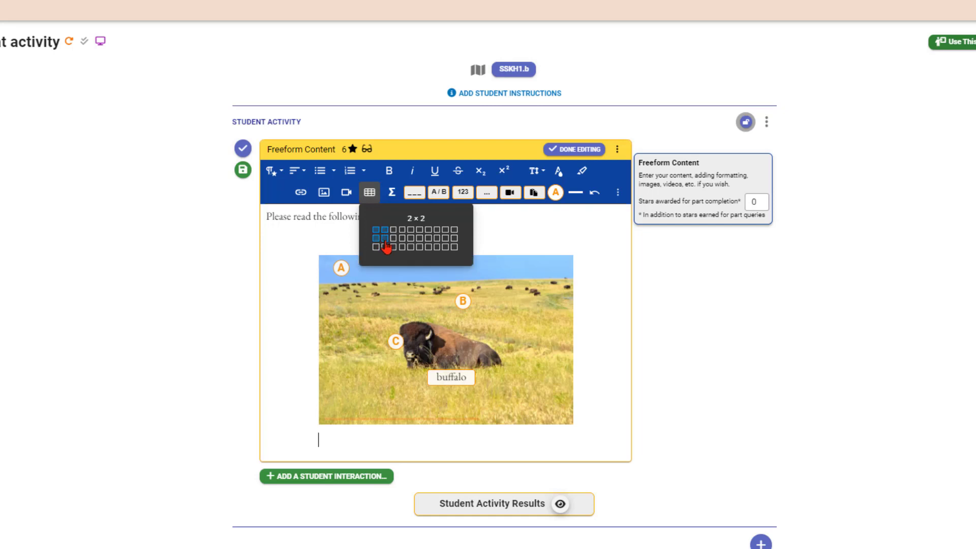
{"action": "left_click", "coordinate": [385, 248]}
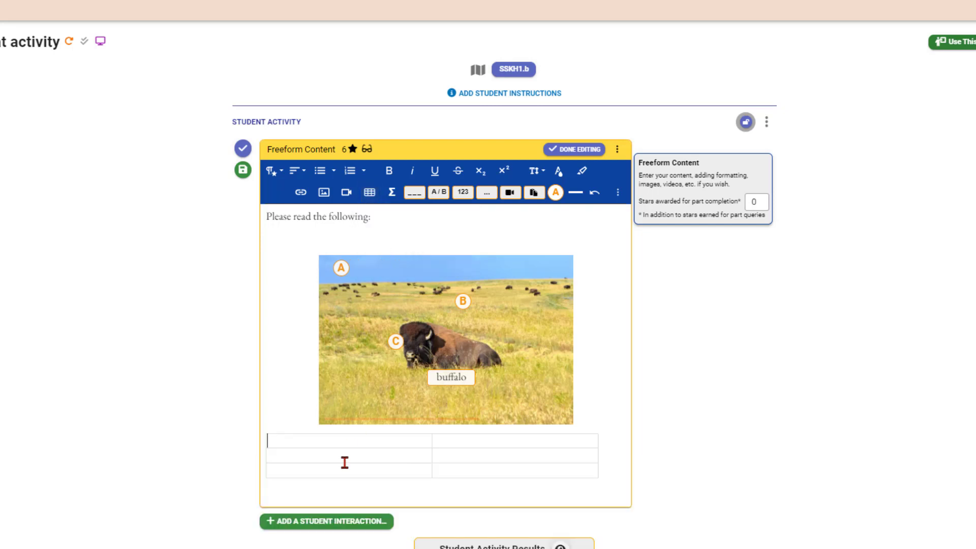
{"action": "left_click", "coordinate": [298, 447]}
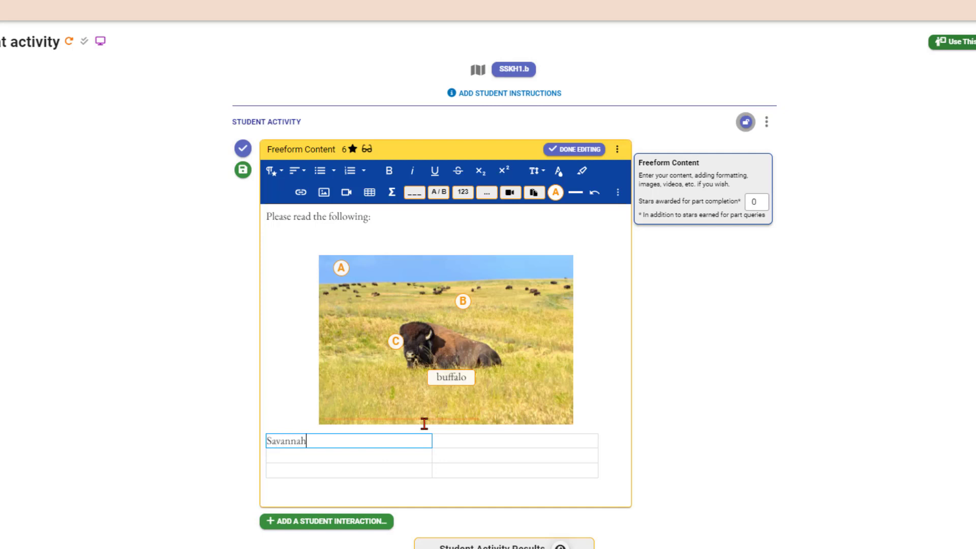
{"action": "left_click", "coordinate": [443, 440]}
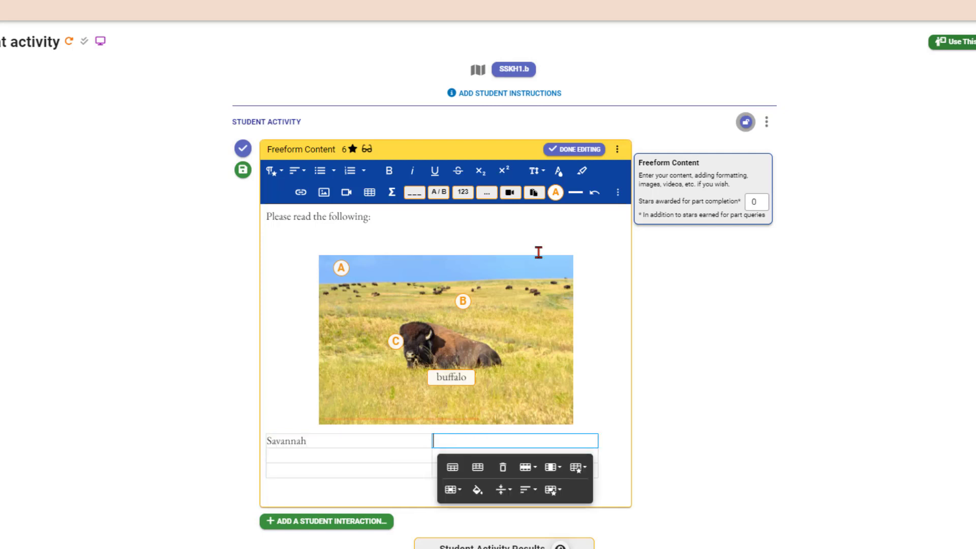
Make the second cell a 'grassy plain' fill-in blank requiring all 12 letters, with feedback.
{"action": "left_click", "coordinate": [412, 196]}
{"action": "type", "text": "grass"}
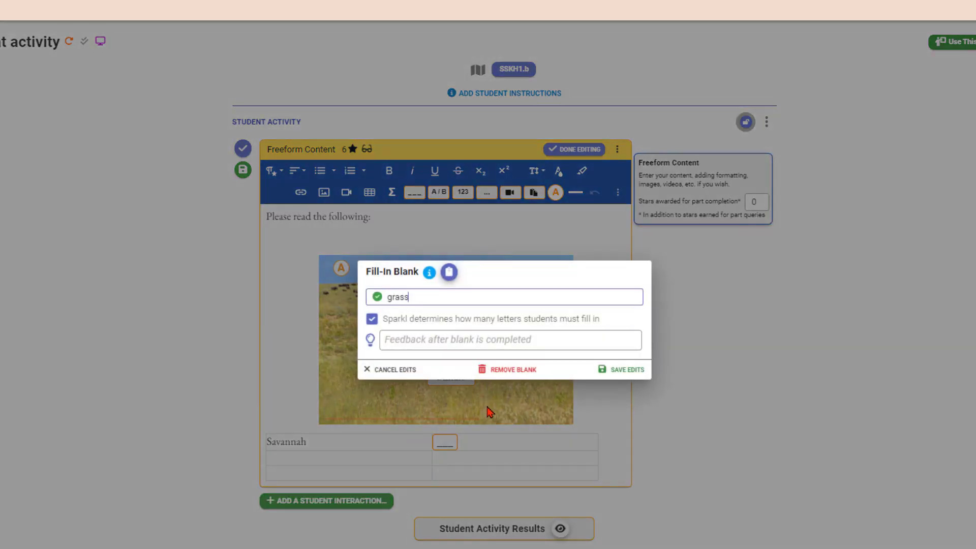
{"action": "type", "text": "y [plain"}
{"action": "left_click", "coordinate": [372, 319]}
{"action": "left_click_drag", "start_coordinate": [428, 323], "coordinate": [639, 324]}
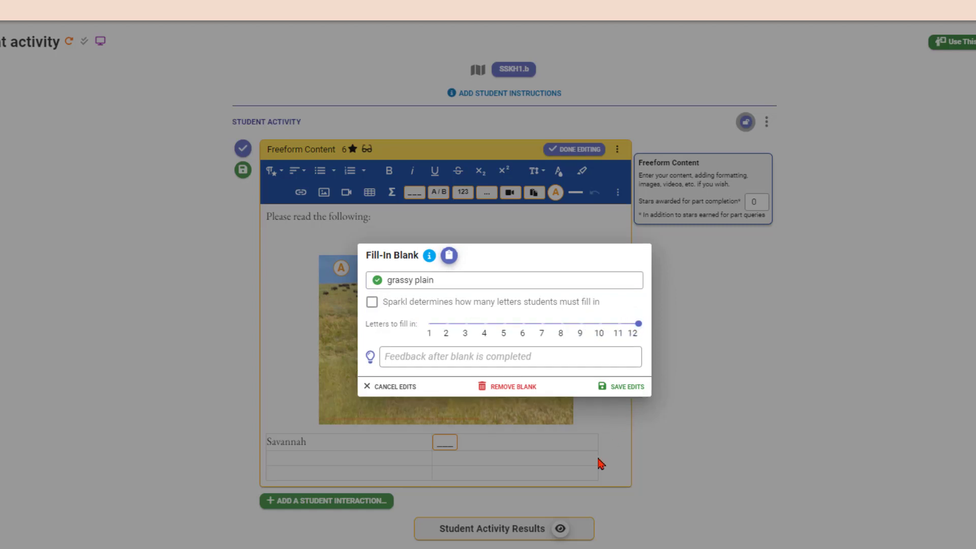
{"action": "key", "text": "Tab"}
{"action": "type", "text": "g"}
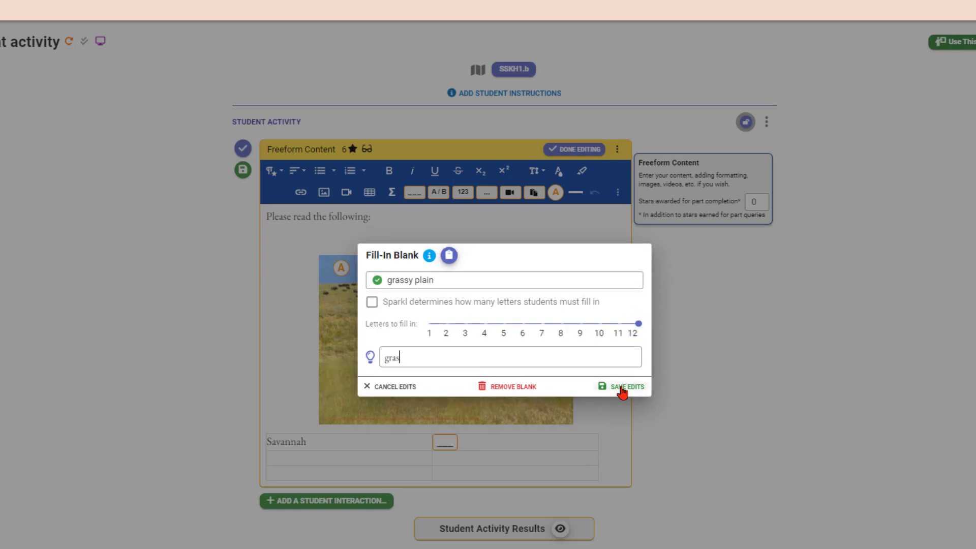
{"action": "left_click", "coordinate": [621, 387]}
{"action": "left_click", "coordinate": [300, 459]}
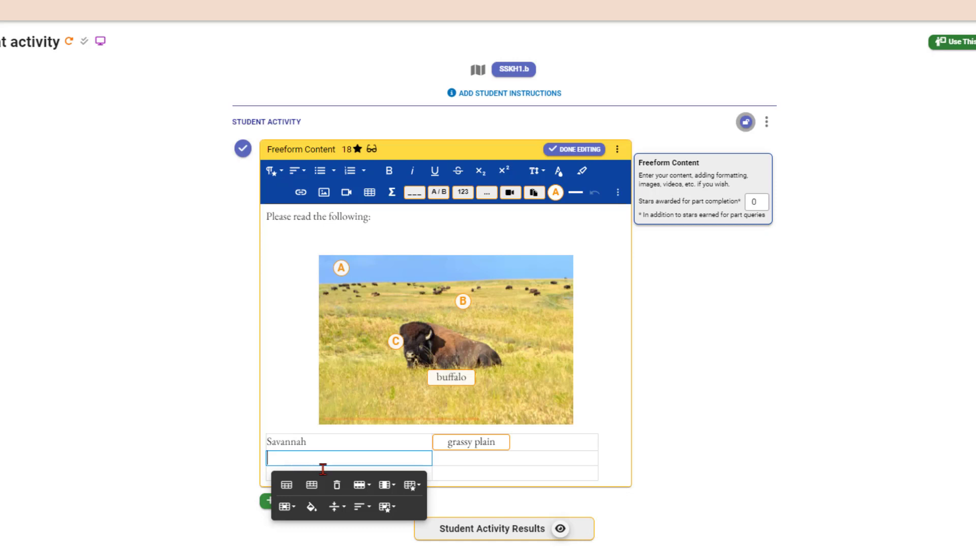
{"action": "left_click", "coordinate": [301, 193]}
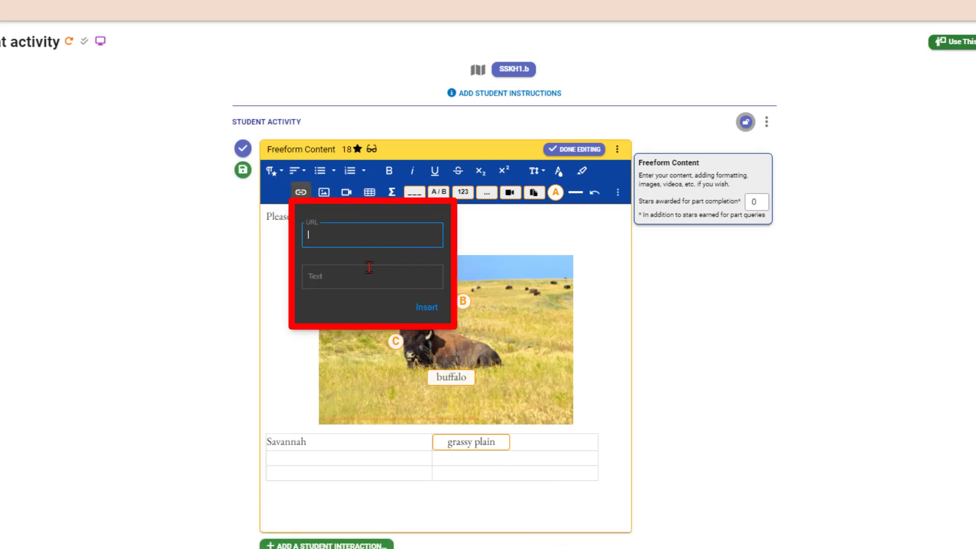
{"action": "type", "text": "www.pbskids.org"}
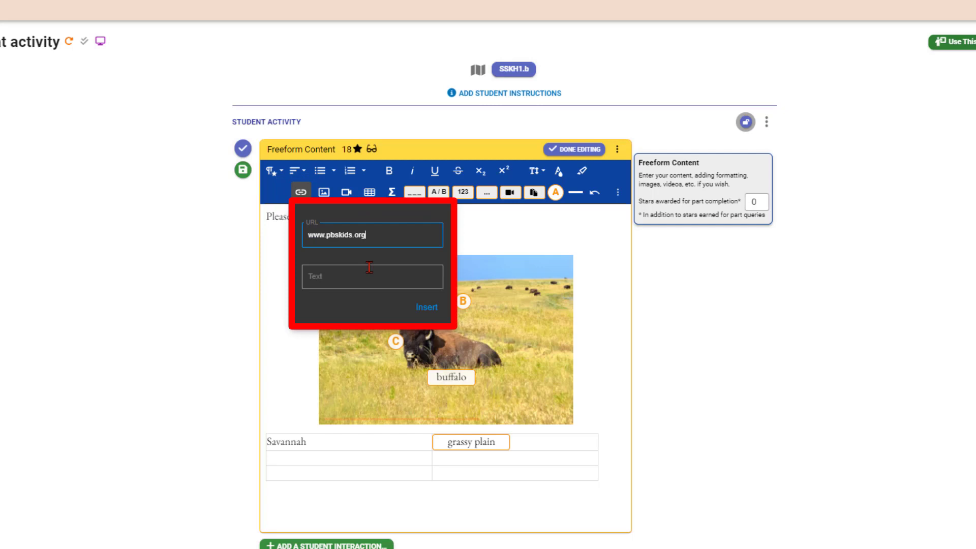
{"action": "left_click", "coordinate": [334, 279]}
{"action": "type", "text": "go here"}
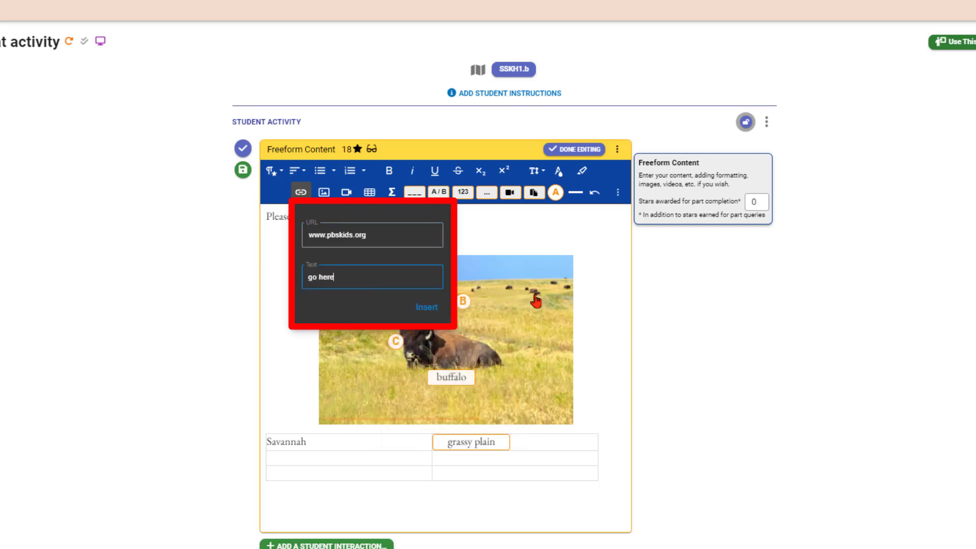
{"action": "left_click", "coordinate": [426, 307]}
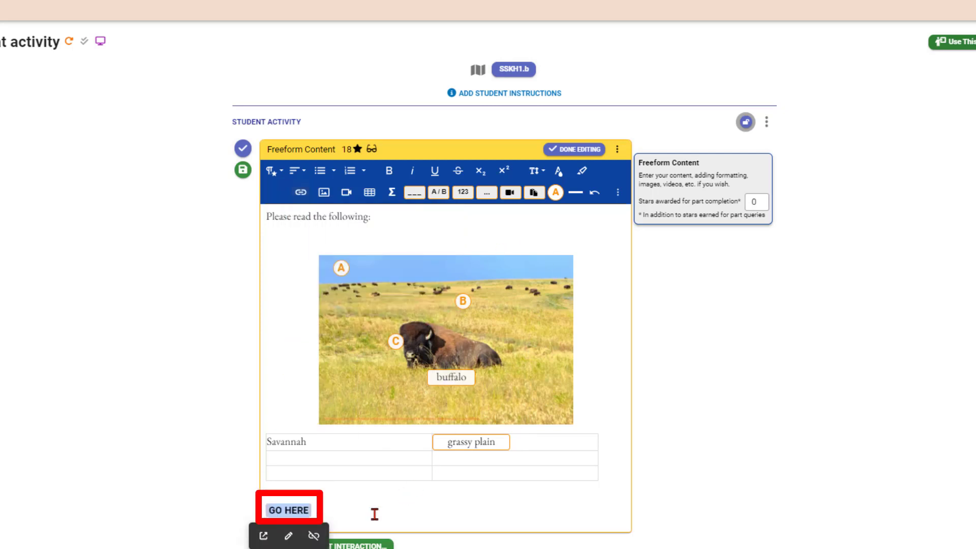
{"action": "left_click", "coordinate": [341, 514]}
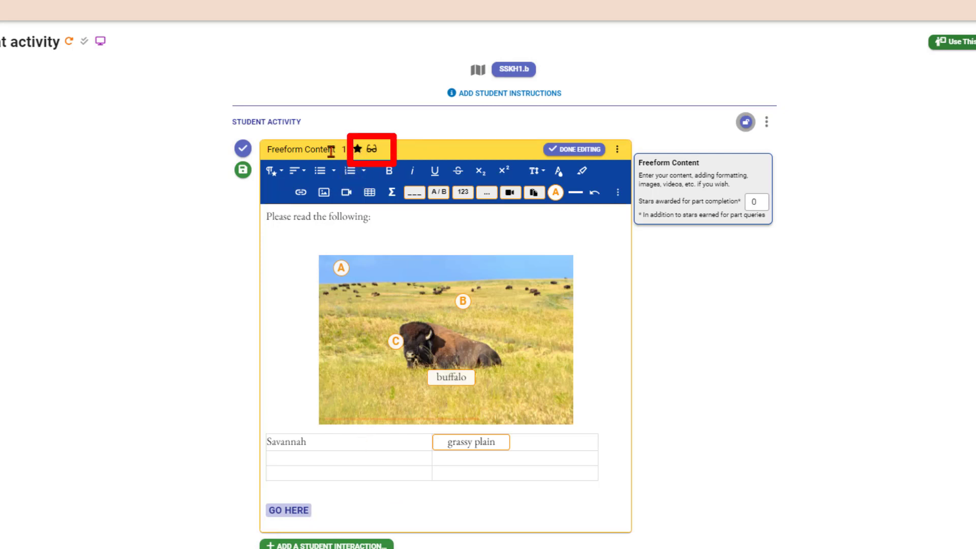
Preview Exercise 1 as a student, answering the buffalo and grassy plain blanks.
{"action": "left_click", "coordinate": [372, 150]}
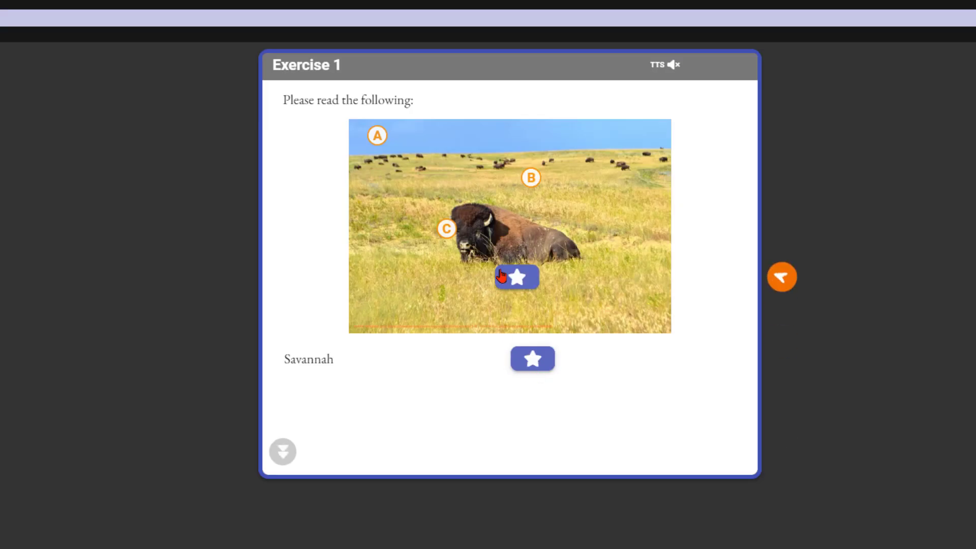
{"action": "left_click", "coordinate": [522, 284]}
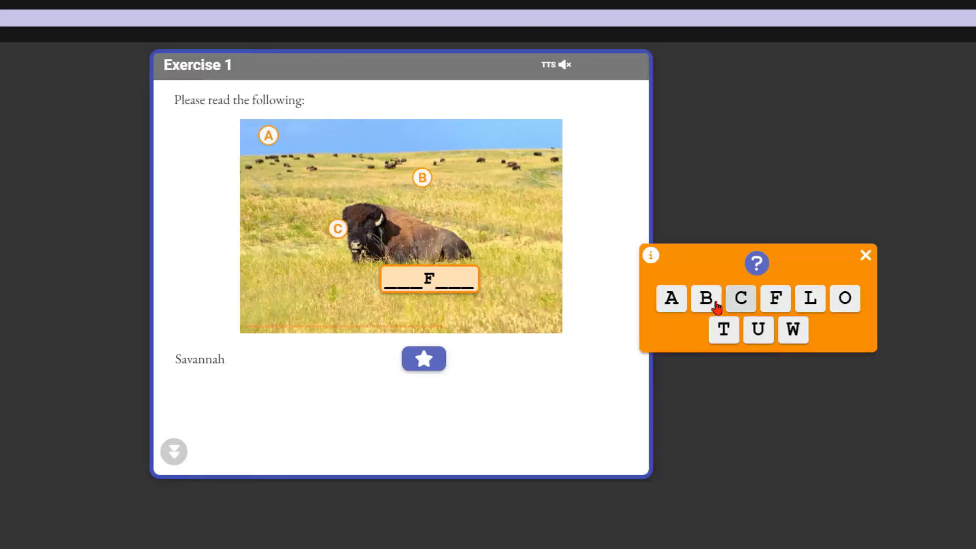
{"action": "left_click", "coordinate": [765, 332]}
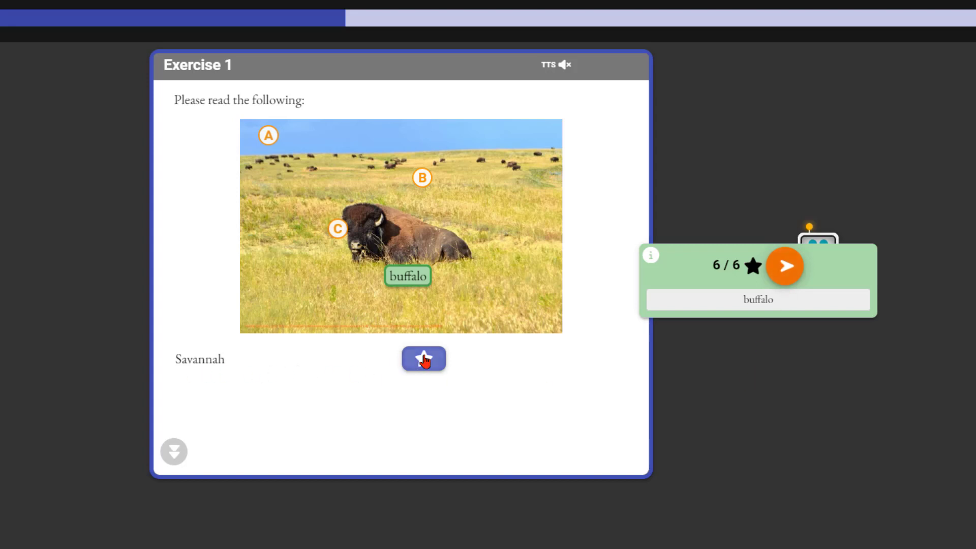
{"action": "left_click", "coordinate": [421, 357]}
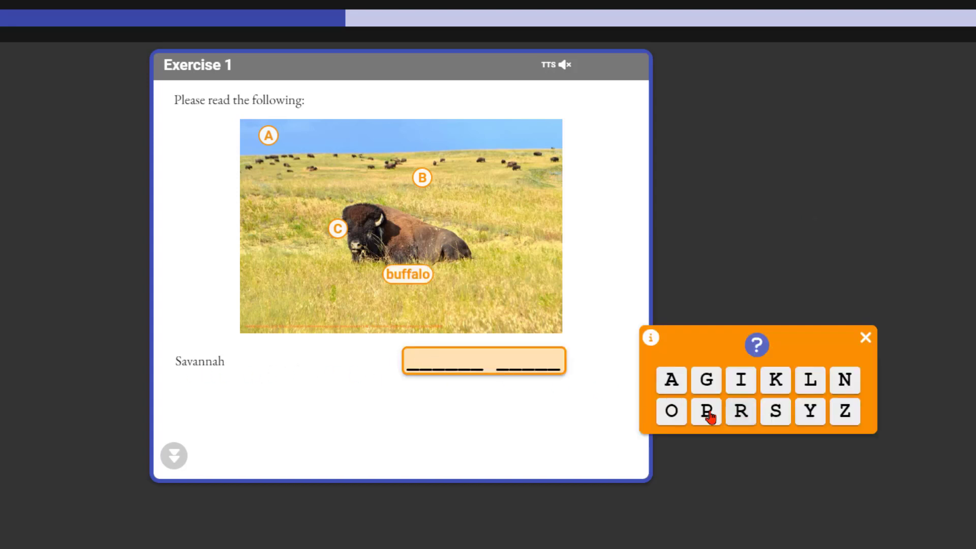
{"action": "left_click", "coordinate": [706, 386]}
{"action": "left_click", "coordinate": [671, 381]}
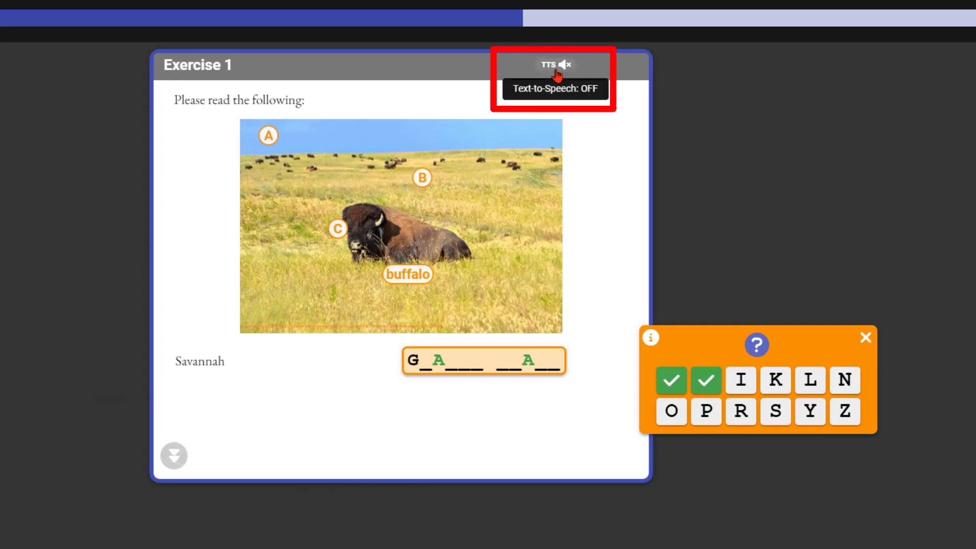
{"action": "left_click", "coordinate": [865, 338]}
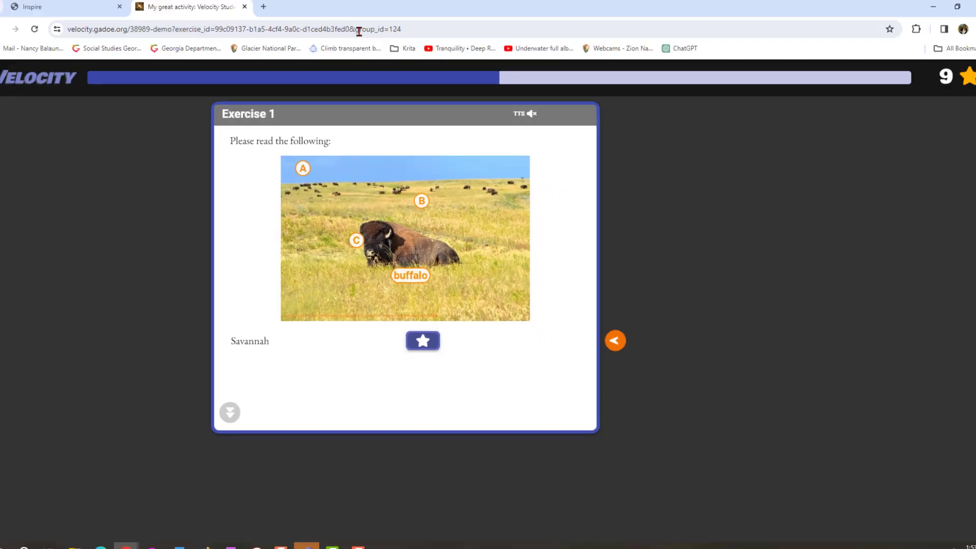
Leave the student preview and add an Interactive Reading part as Part B below the freeform Part A.
{"action": "left_click", "coordinate": [251, 16]}
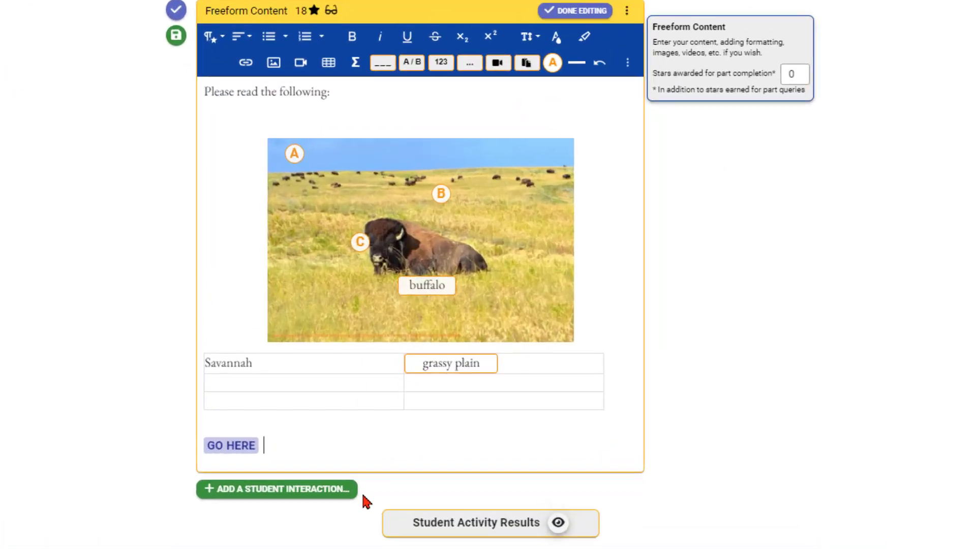
{"action": "left_click", "coordinate": [245, 494]}
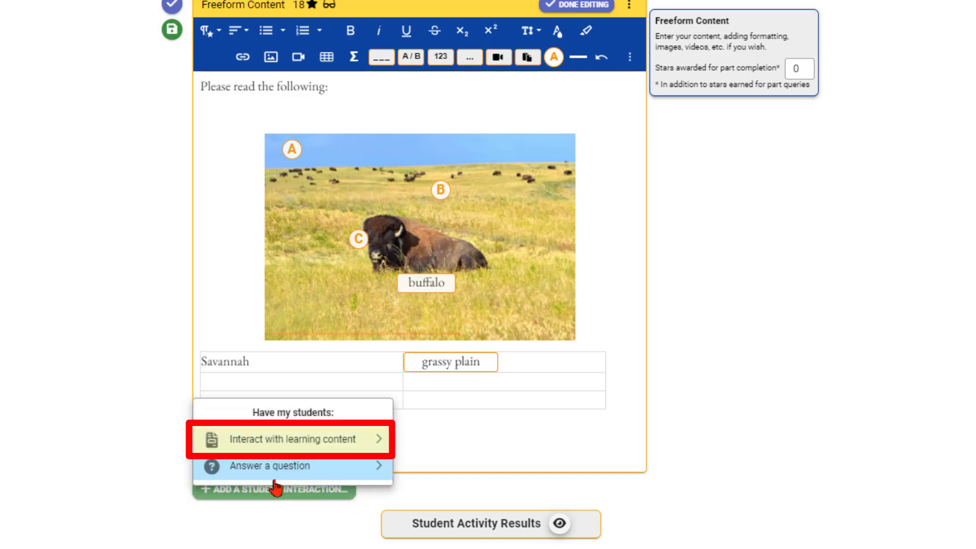
{"action": "left_click", "coordinate": [375, 442]}
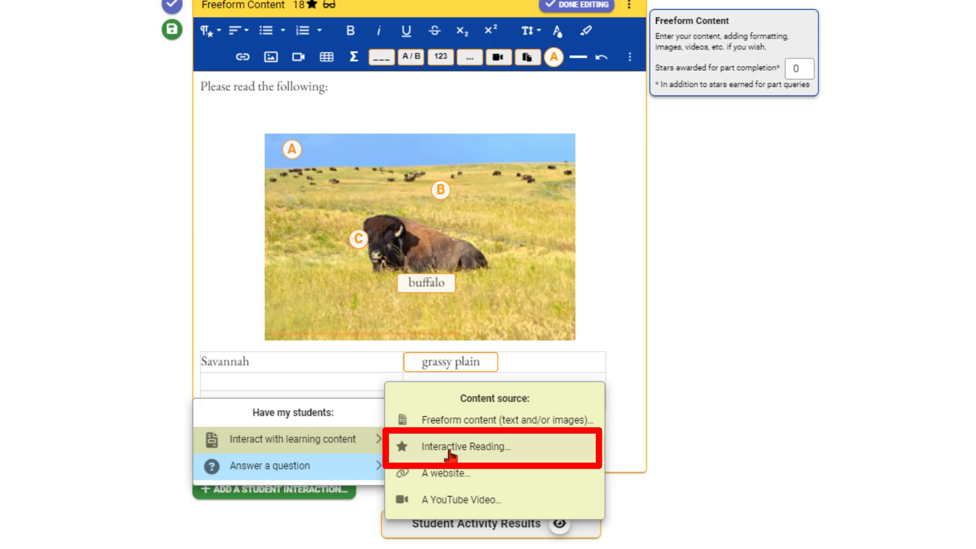
{"action": "left_click", "coordinate": [449, 447]}
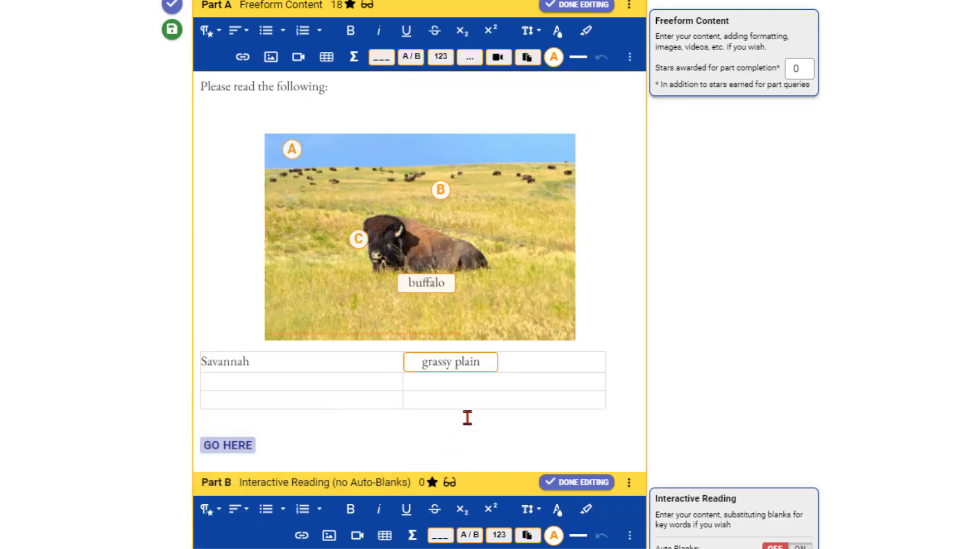
{"action": "scroll", "coordinate": [472, 413], "scroll_direction": "down", "scroll_amount": 5}
Turn on Part B auto-blanks at fewer frequency with 2 letters per blank, add placeholder text, finish editing.
{"action": "left_click", "coordinate": [209, 239]}
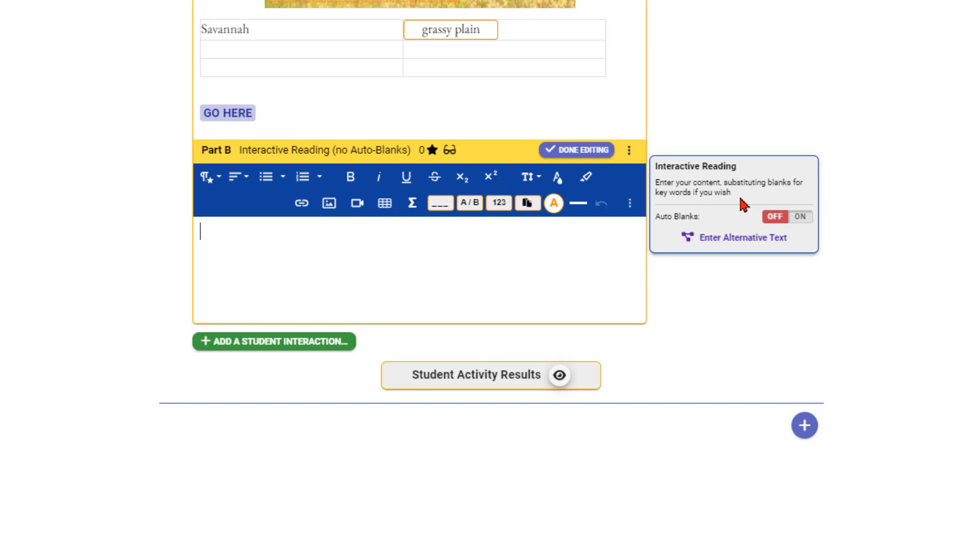
{"action": "left_click", "coordinate": [801, 223]}
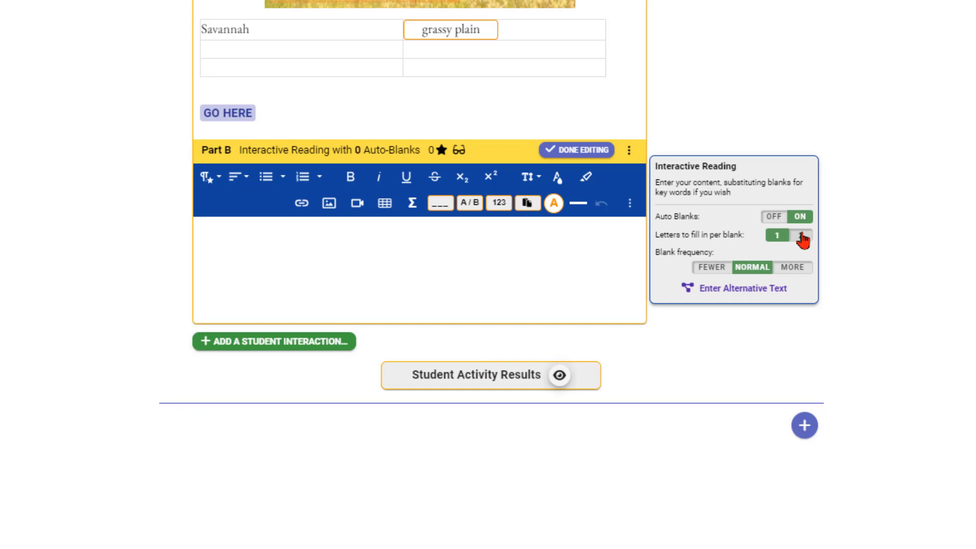
{"action": "left_click", "coordinate": [713, 273]}
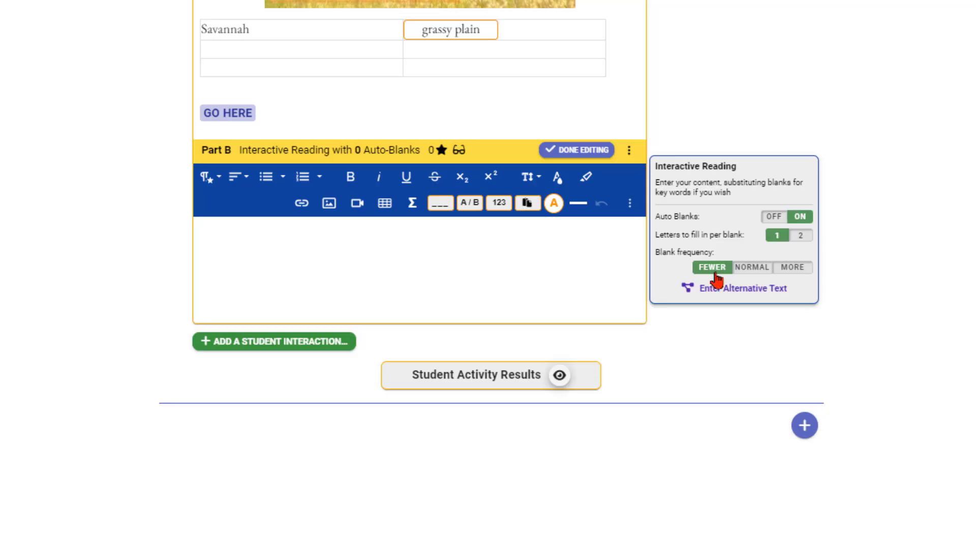
{"action": "left_click", "coordinate": [800, 235]}
{"action": "left_click", "coordinate": [251, 240]}
{"action": "type", "text": "kjwe roiqjro qo;rj o;iqjr oi;wj rwj riiwj rjaflkk lkasdf"}
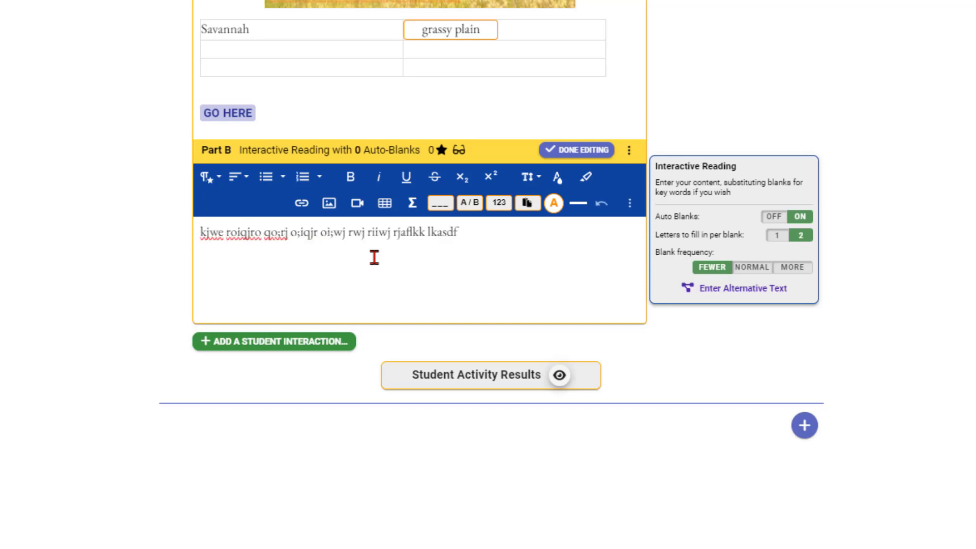
{"action": "left_click", "coordinate": [576, 149]}
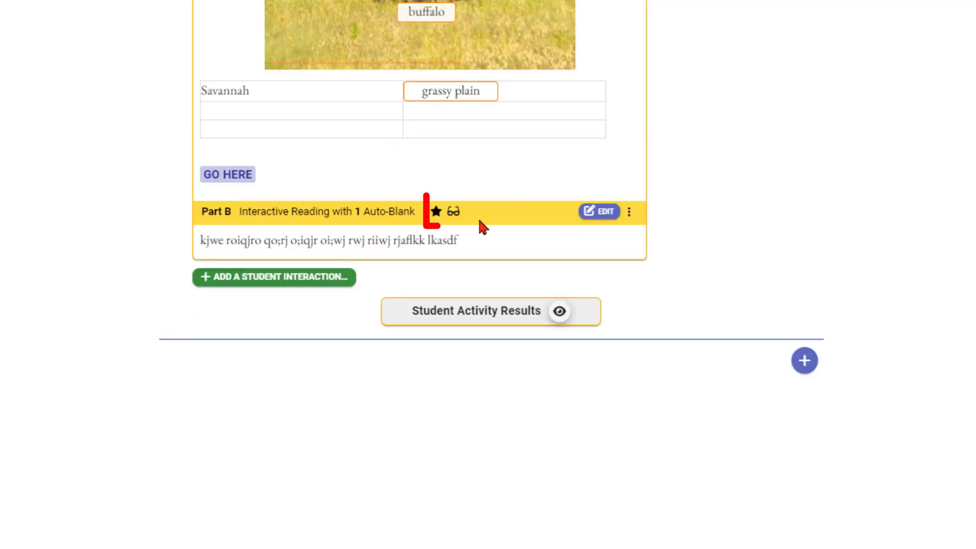
Preview Part B as a student and advance to the fill-in-the-blanks step with the _J_FLKK blank.
{"action": "left_click", "coordinate": [453, 211]}
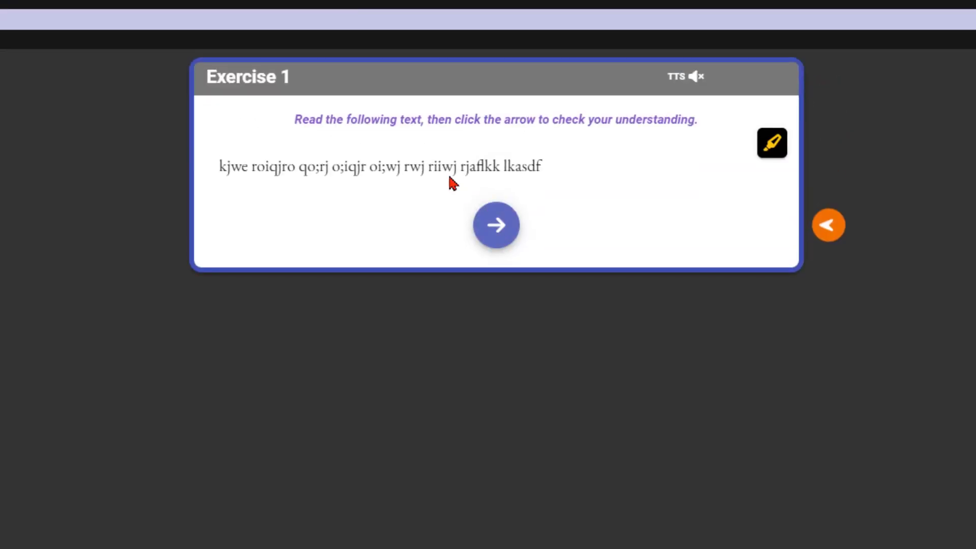
{"action": "left_click", "coordinate": [504, 234]}
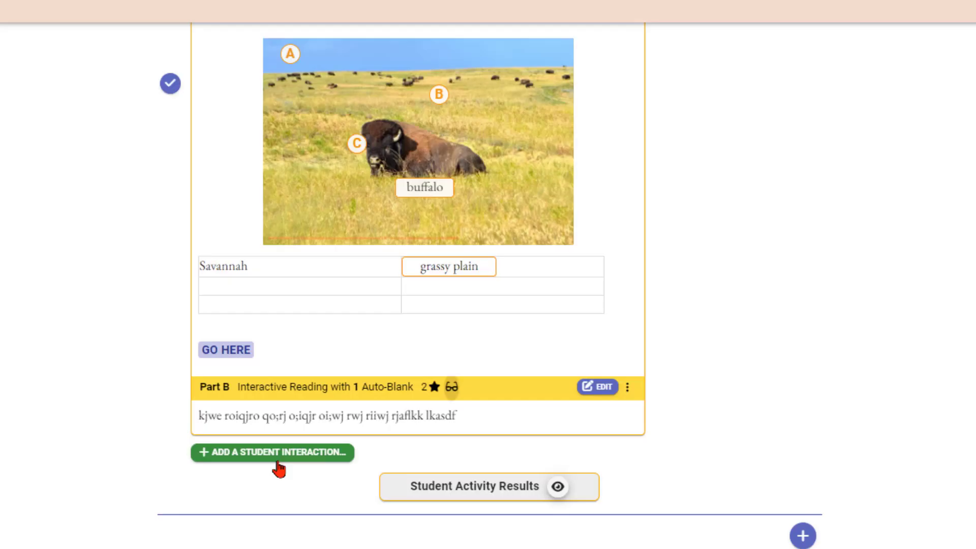
{"action": "left_click", "coordinate": [277, 452]}
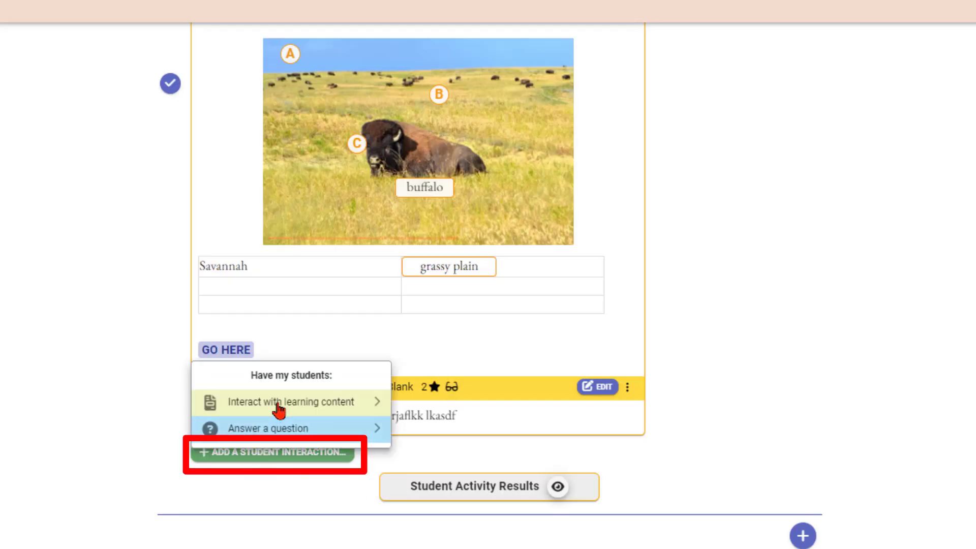
{"action": "left_click", "coordinate": [277, 402]}
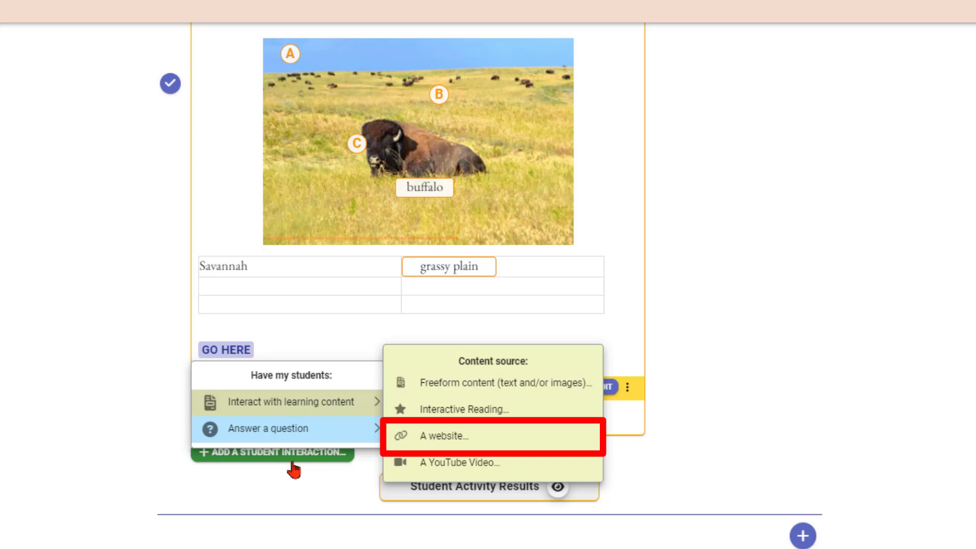
{"action": "left_click", "coordinate": [456, 445]}
{"action": "left_click", "coordinate": [402, 355]}
{"action": "left_click_drag", "start_coordinate": [402, 357], "coordinate": [130, 354]}
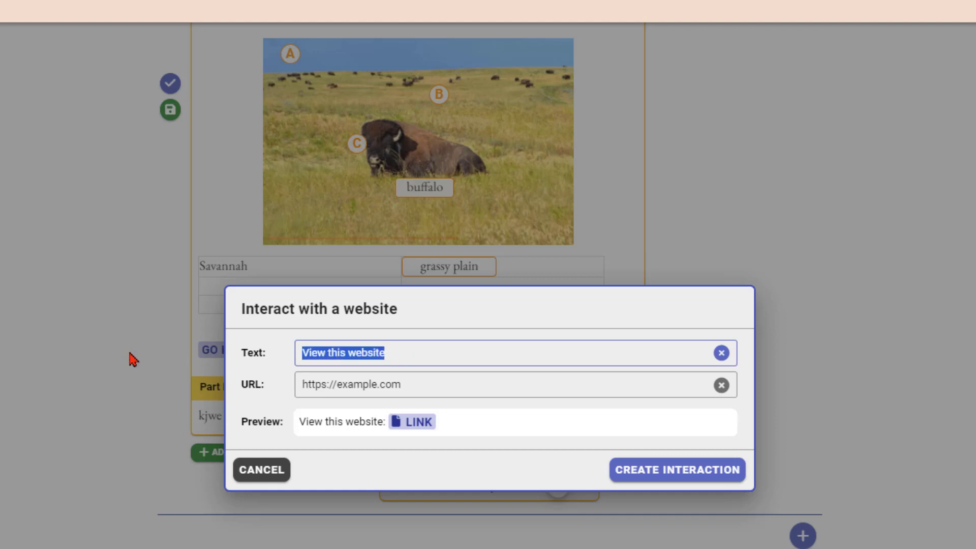
{"action": "type", "text": "go to t"}
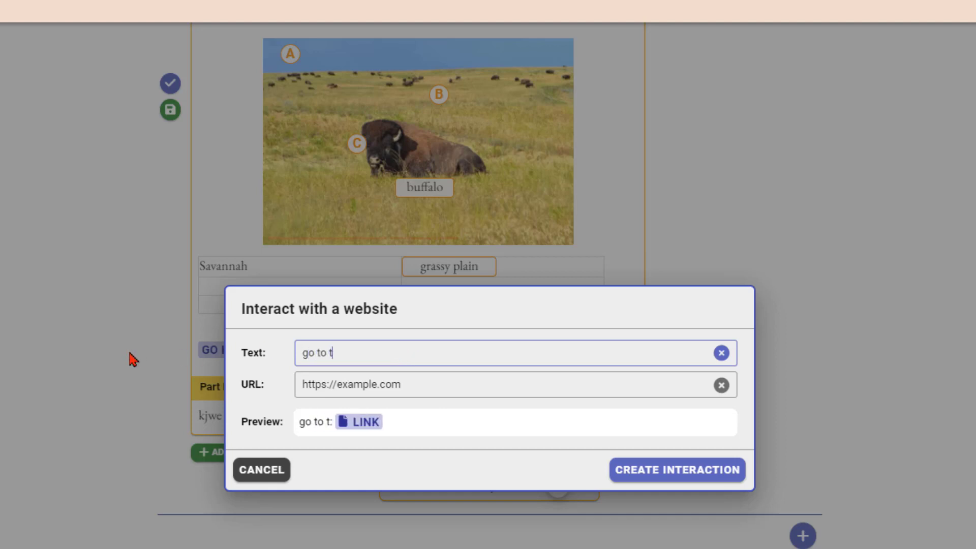
{"action": "type", "text": "his page and s"}
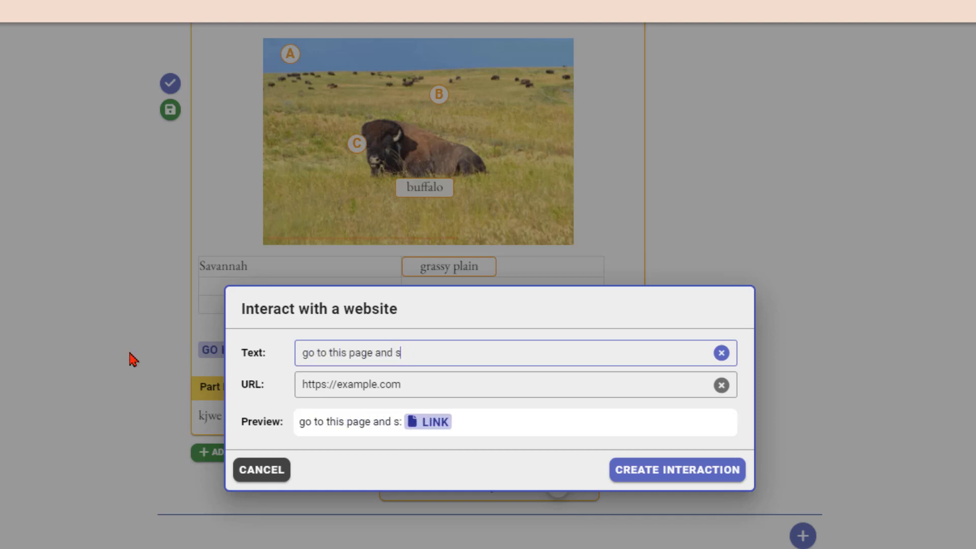
{"action": "type", "text": "croll to the bottom"}
{"action": "left_click_drag", "start_coordinate": [421, 385], "coordinate": [43, 390]}
{"action": "type", "text": "www.pbskids.org"}
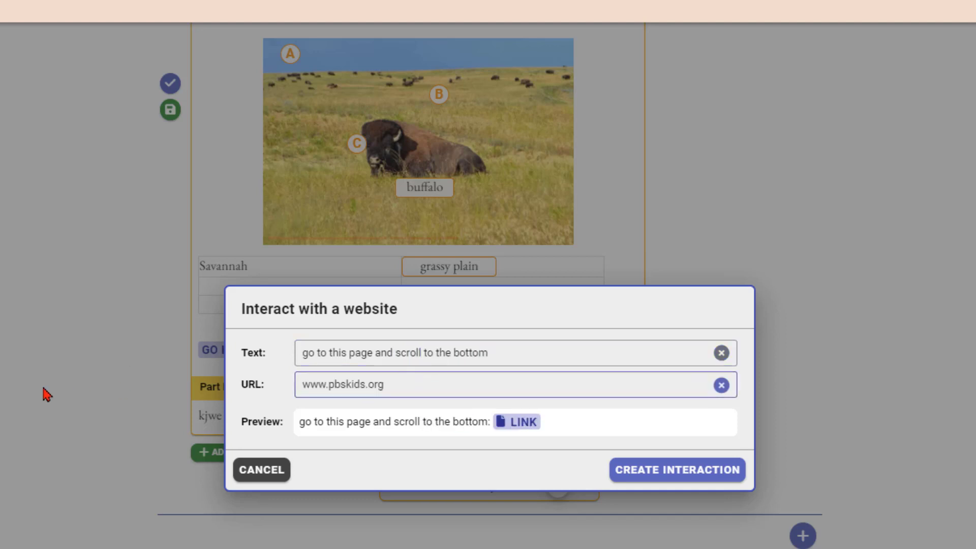
{"action": "left_click", "coordinate": [661, 470]}
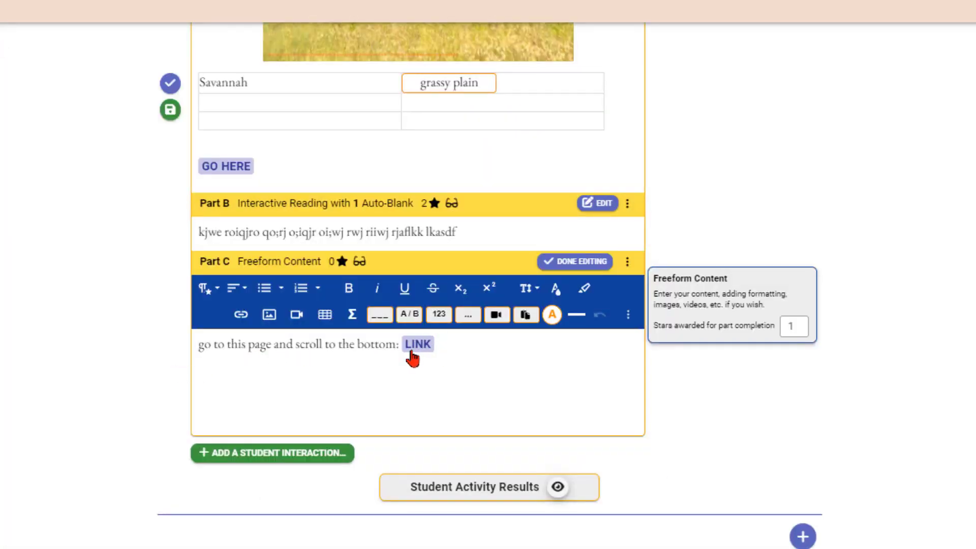
Search Google for 'youtube video three branches of government'.
{"action": "left_click", "coordinate": [272, 452]}
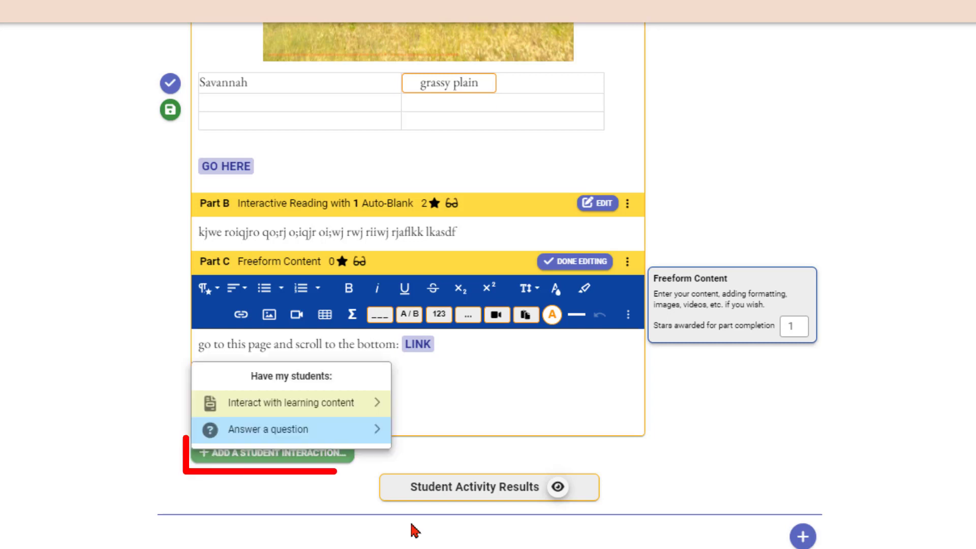
{"action": "mouse_move", "coordinate": [357, 409]}
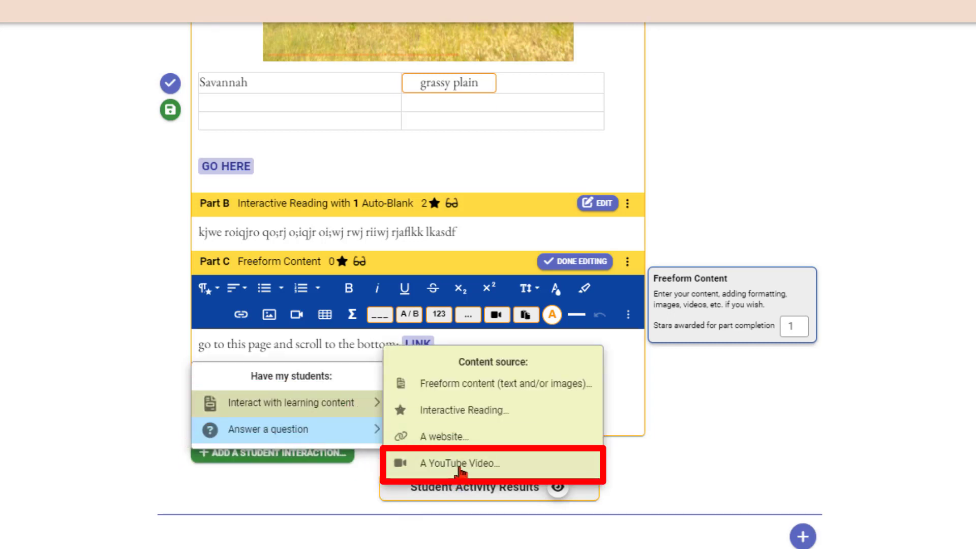
{"action": "mouse_move", "coordinate": [199, 56]}
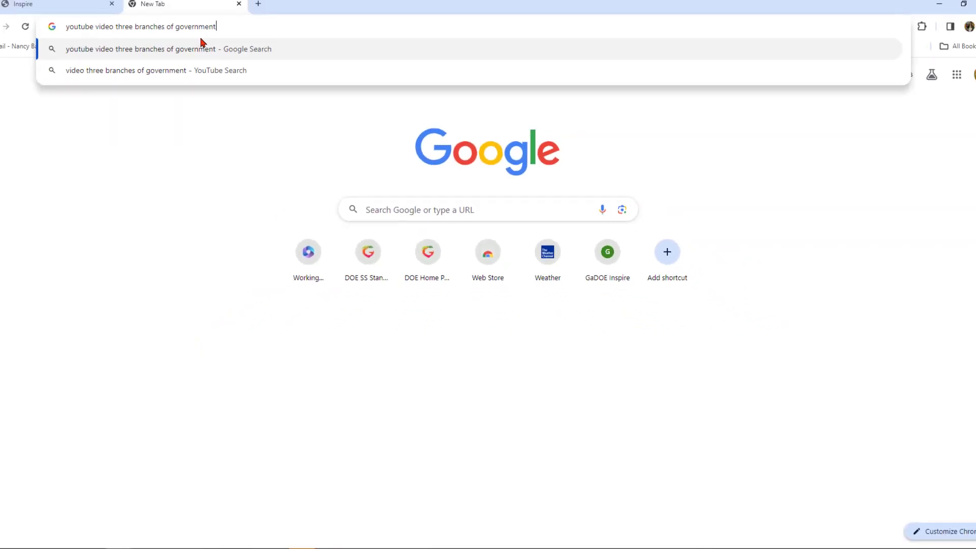
{"action": "key", "text": "Return"}
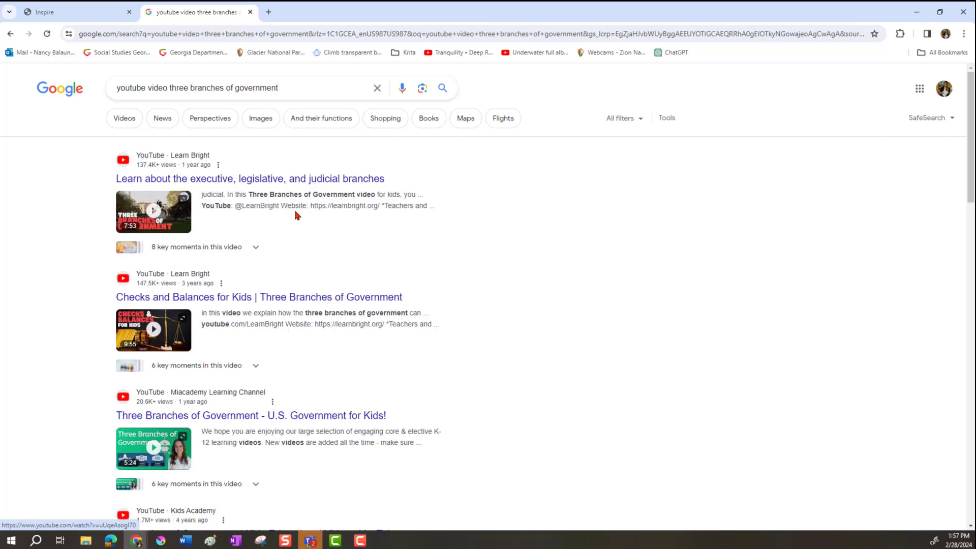
Open Learn Bright's 'Checks and Balances for Kids' video and copy its share link starting at 1:10.
{"action": "left_click", "coordinate": [256, 298]}
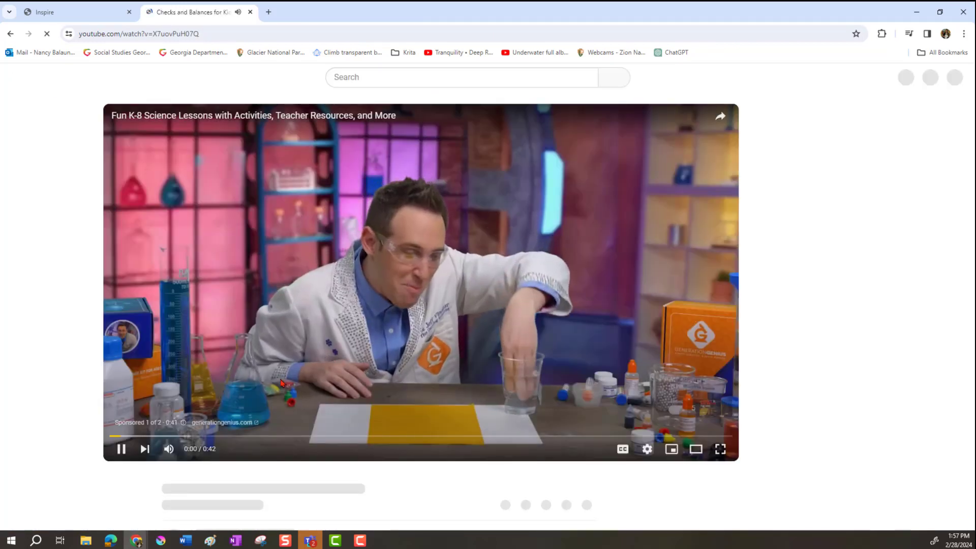
{"action": "scroll", "coordinate": [457, 327], "scroll_direction": "down", "scroll_amount": 2}
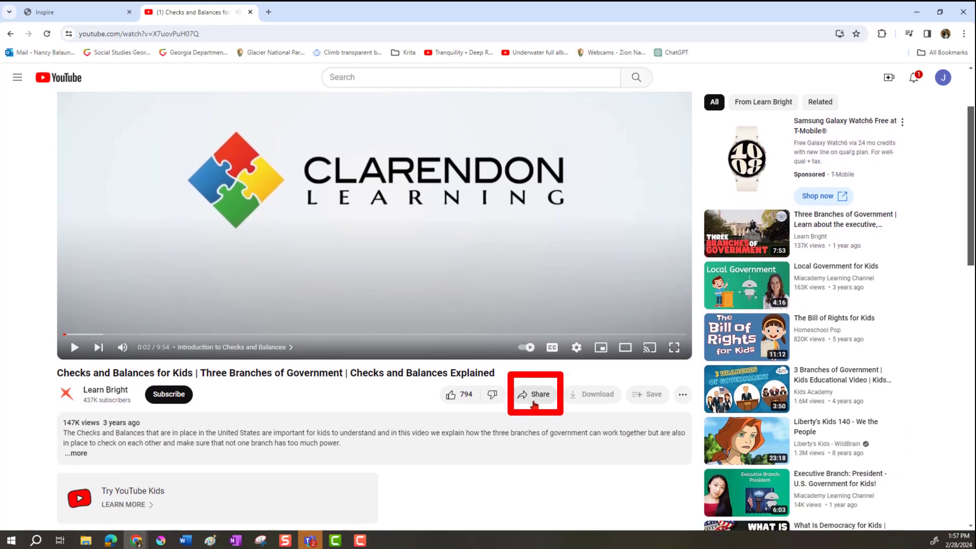
{"action": "left_click", "coordinate": [534, 405]}
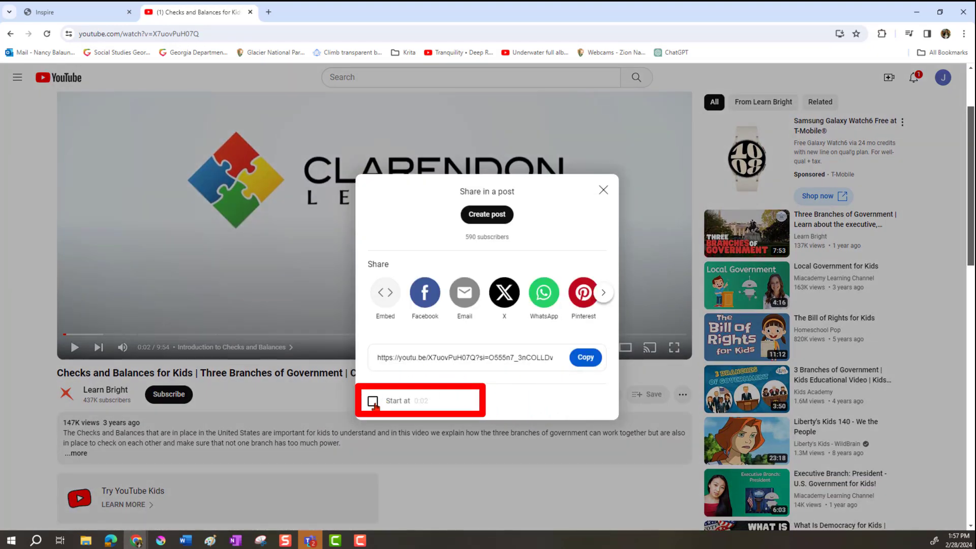
{"action": "left_click", "coordinate": [603, 190]}
{"action": "left_click_drag", "start_coordinate": [66, 335], "coordinate": [139, 339]}
{"action": "left_click", "coordinate": [534, 395]}
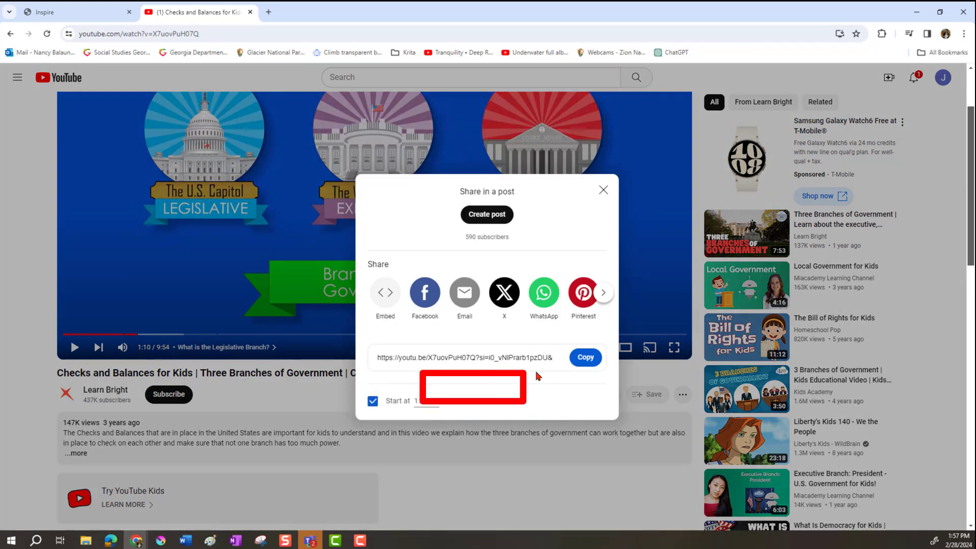
{"action": "left_click", "coordinate": [586, 358]}
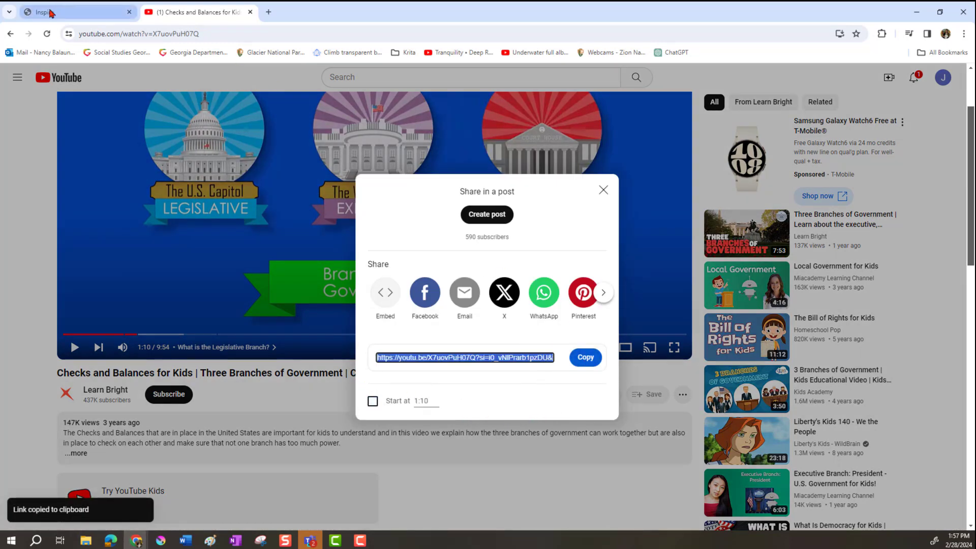
{"action": "left_click", "coordinate": [52, 13]}
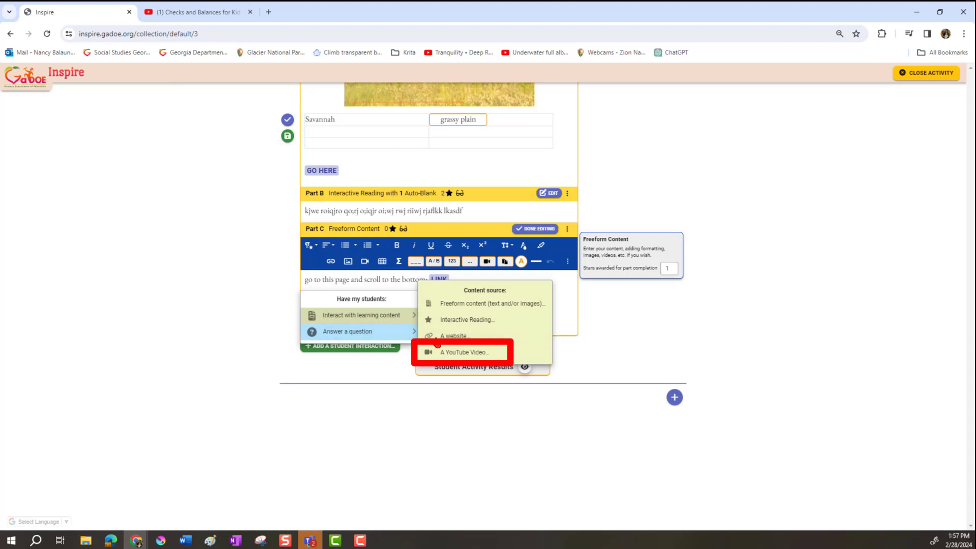
Add a required YouTube video part with prompt 'Please watch this video' and the pasted video link.
{"action": "left_click", "coordinate": [458, 354]}
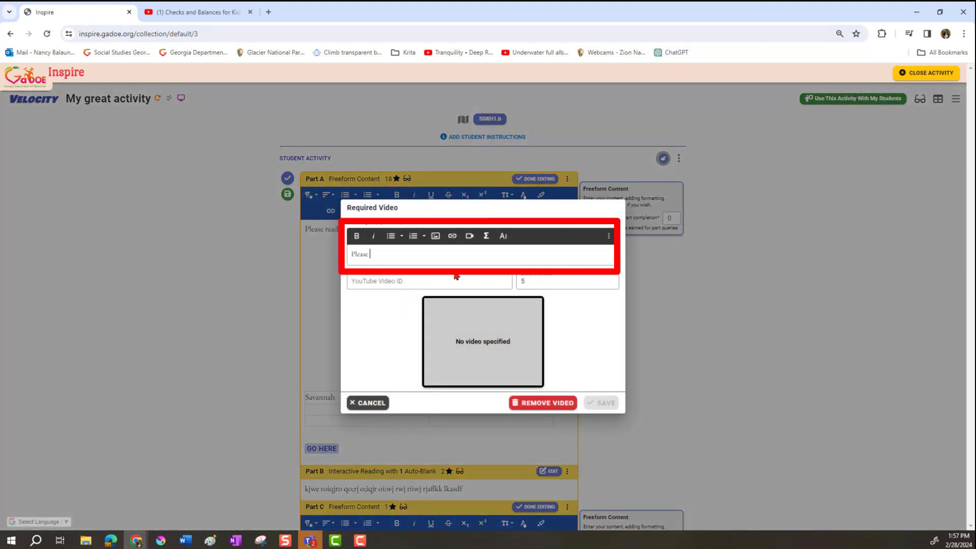
{"action": "type", "text": "ch this video"}
{"action": "left_click", "coordinate": [379, 282]}
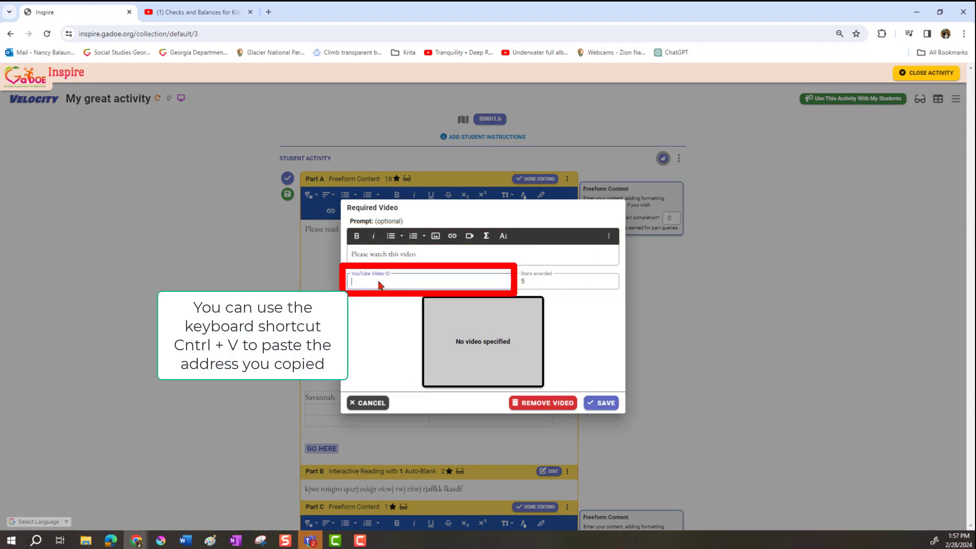
{"action": "key", "text": "ctrl+v"}
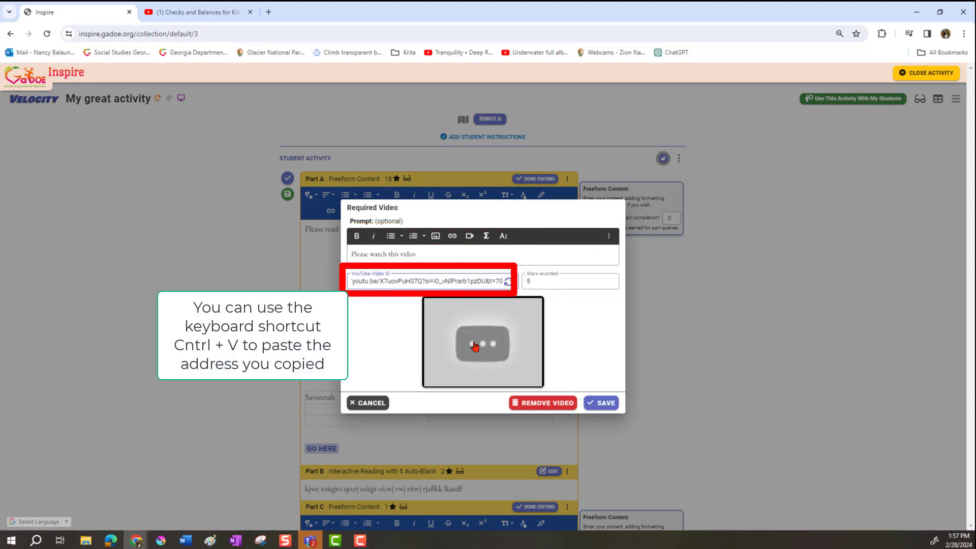
{"action": "left_click", "coordinate": [605, 404]}
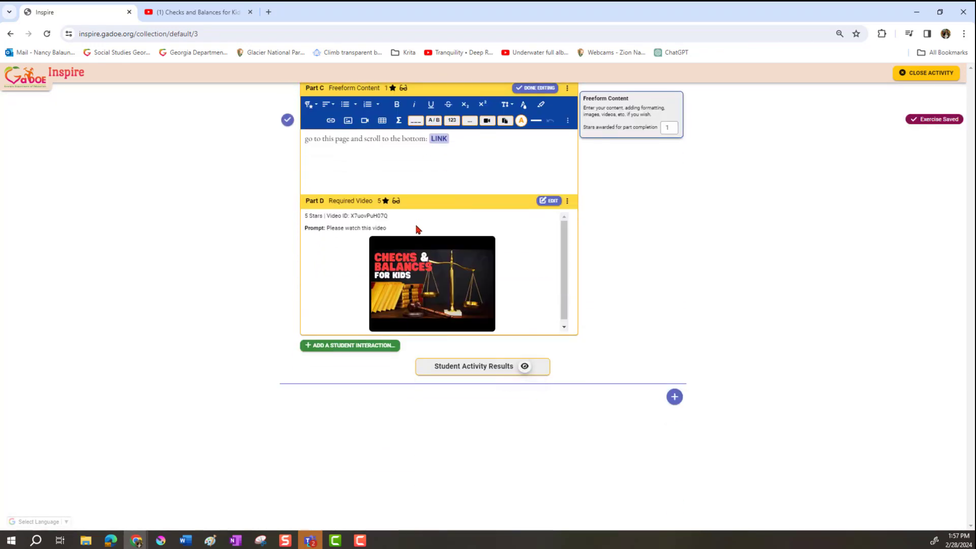
{"action": "left_click", "coordinate": [397, 201]}
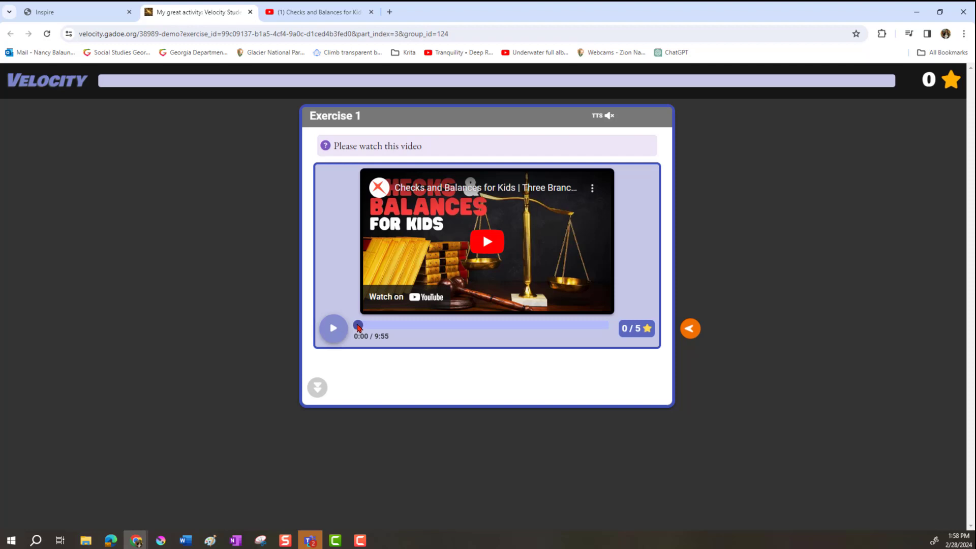
{"action": "left_click_drag", "start_coordinate": [358, 326], "coordinate": [431, 335]}
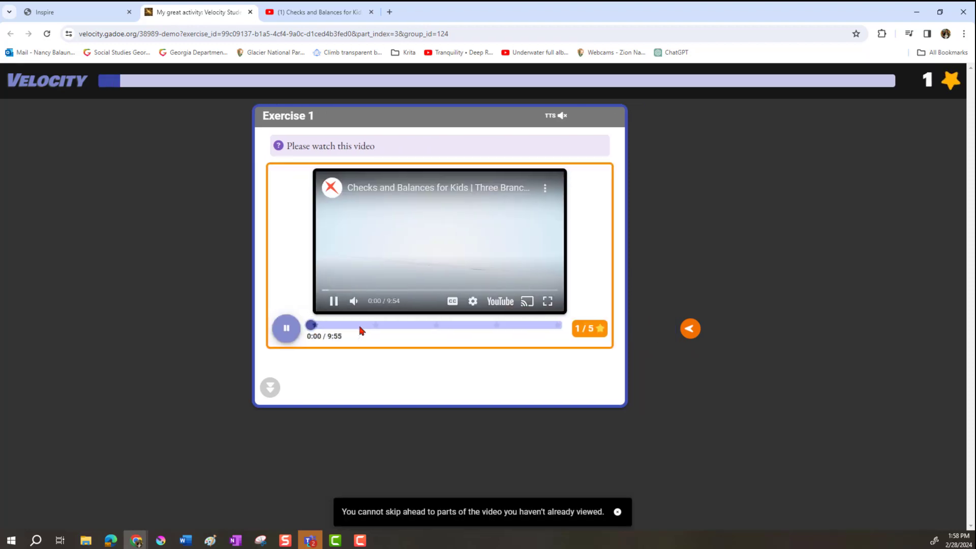
{"action": "left_click", "coordinate": [252, 328]}
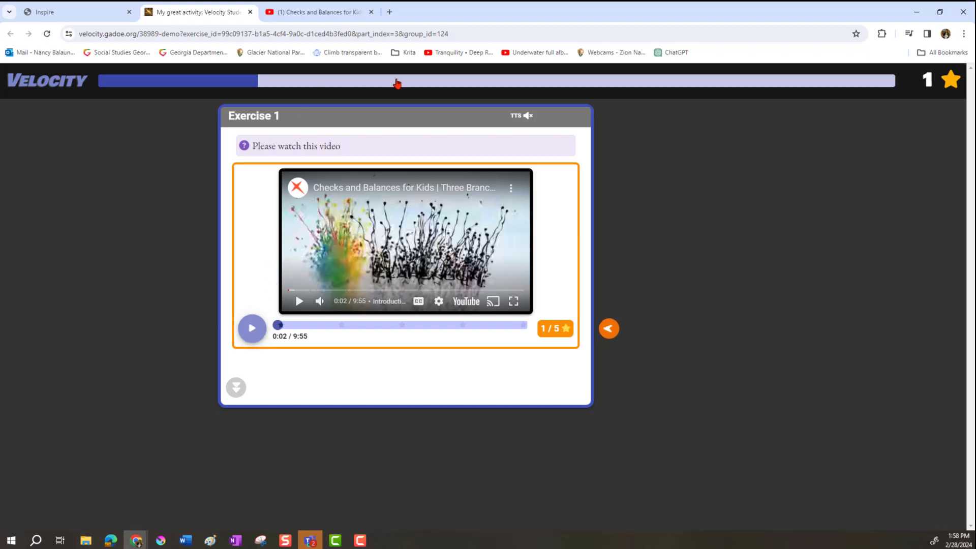
{"action": "left_click", "coordinate": [249, 13]}
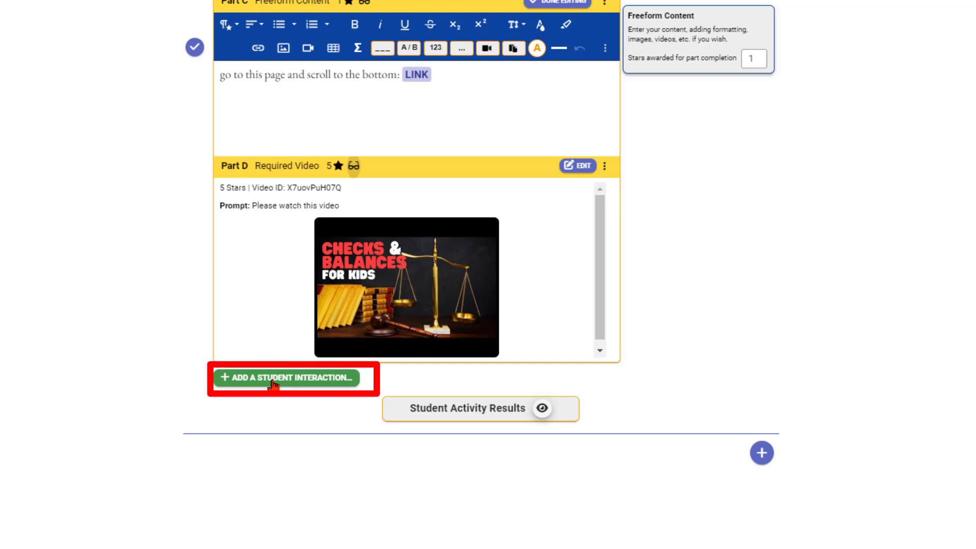
Add a constructed-response question with text-or-drawing answers and the prompt 'Please draw the three branches'.
{"action": "left_click", "coordinate": [273, 385]}
{"action": "left_click", "coordinate": [302, 361]}
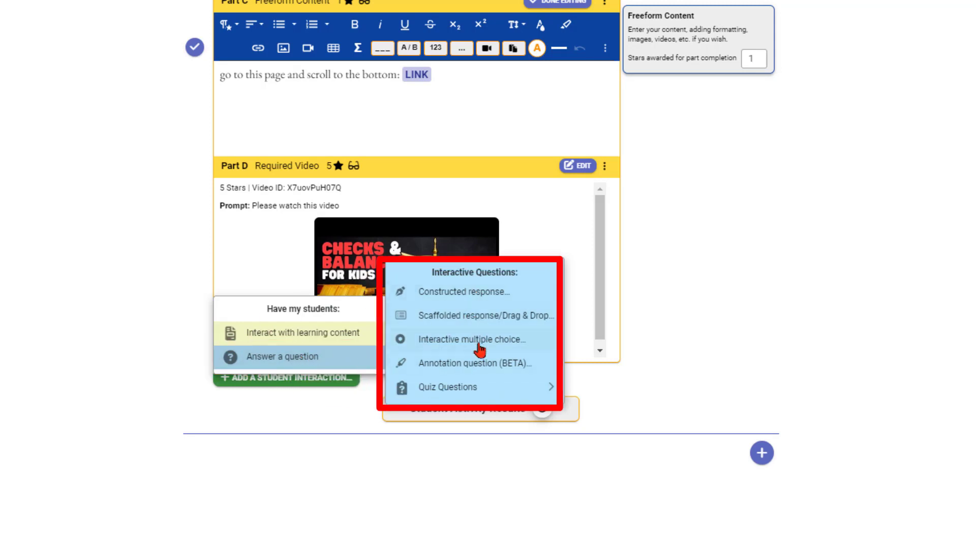
{"action": "left_click", "coordinate": [472, 295]}
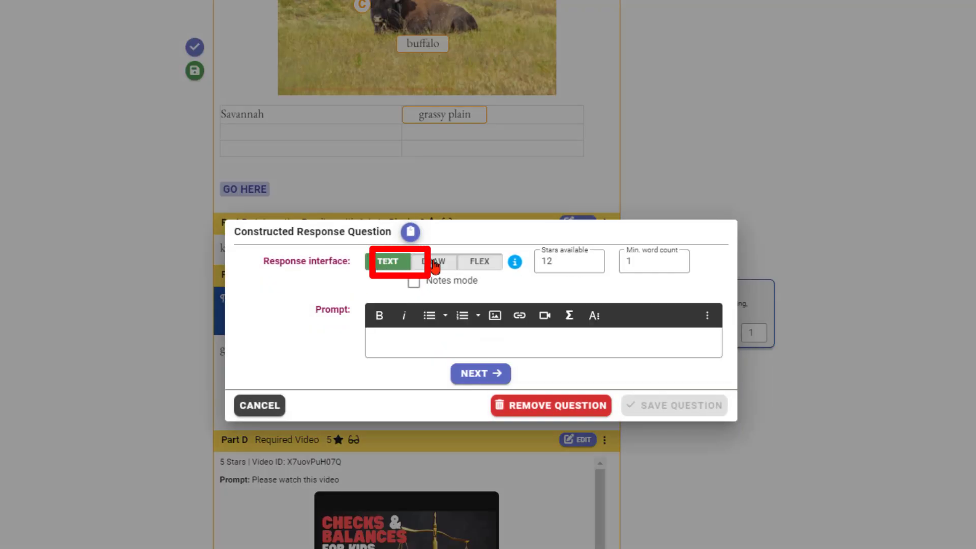
{"action": "left_click", "coordinate": [479, 268]}
{"action": "left_click", "coordinate": [387, 337]}
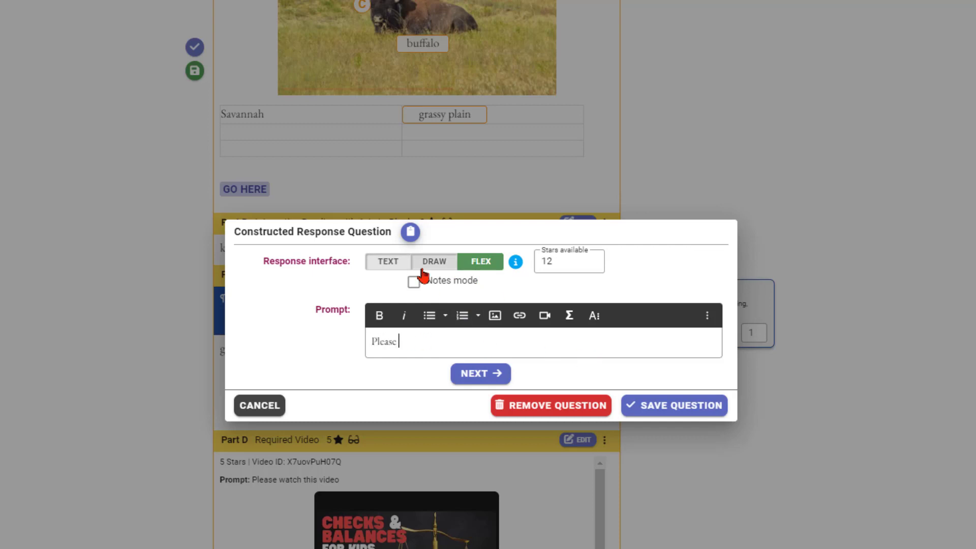
{"action": "type", "text": "Please draw the three brnches"}
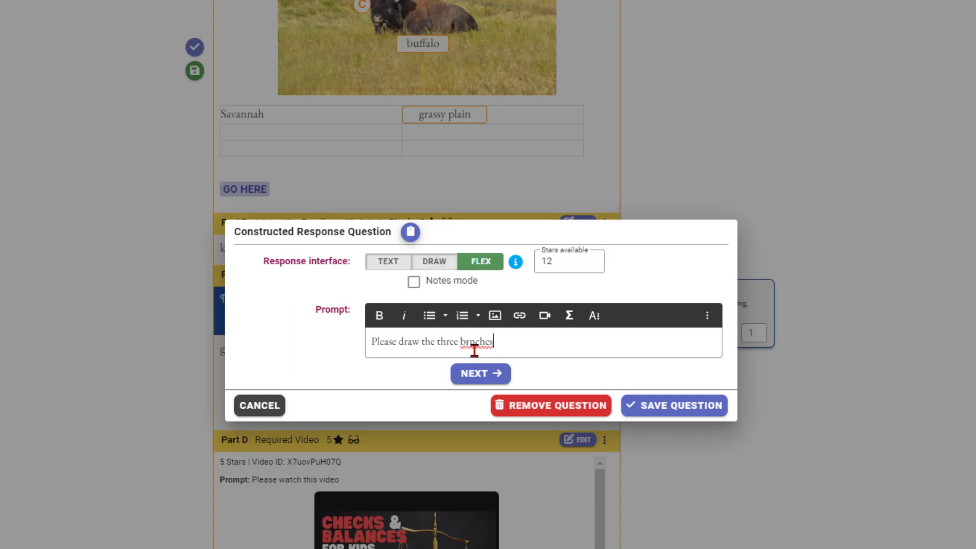
{"action": "left_click", "coordinate": [473, 344]}
{"action": "type", "text": "a"}
Enter a placeholder model response, accept full-credit initial scoring, and save the question.
{"action": "left_click", "coordinate": [487, 376]}
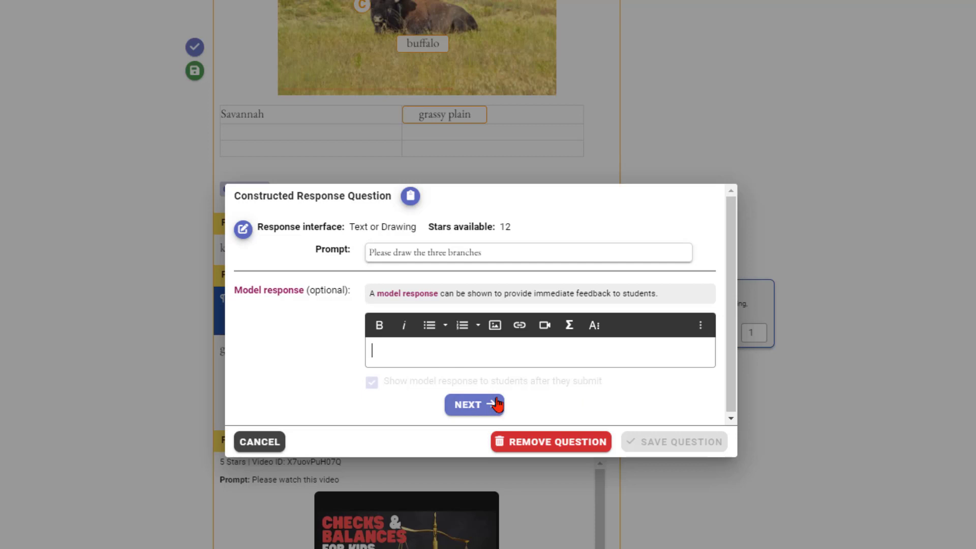
{"action": "type", "text": "jkc oijweqior woi r"}
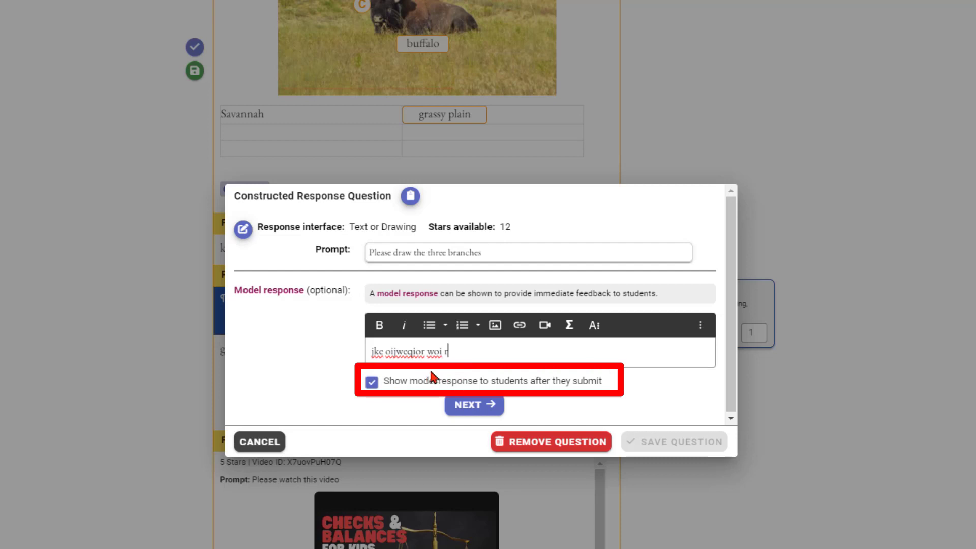
{"action": "left_click", "coordinate": [477, 409]}
{"action": "left_click", "coordinate": [475, 429]}
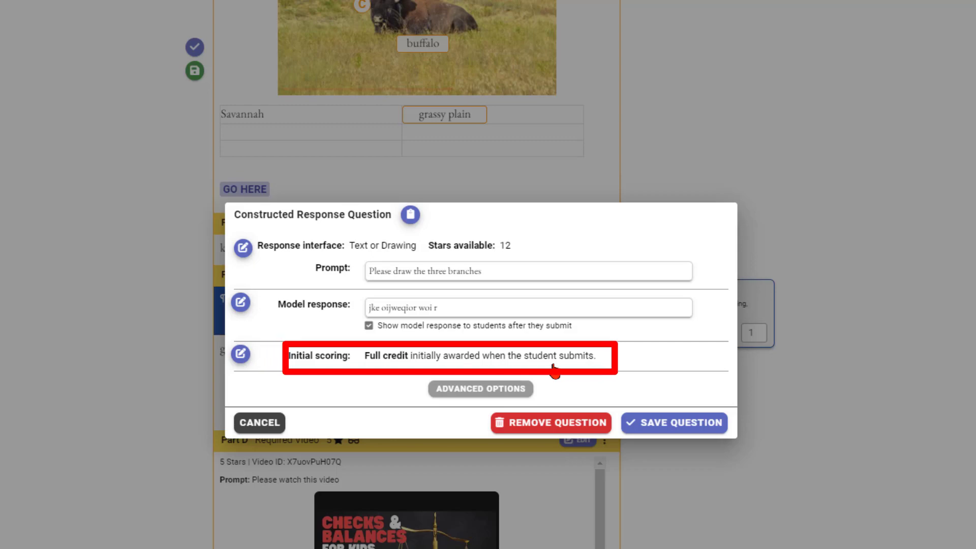
{"action": "left_click", "coordinate": [659, 430]}
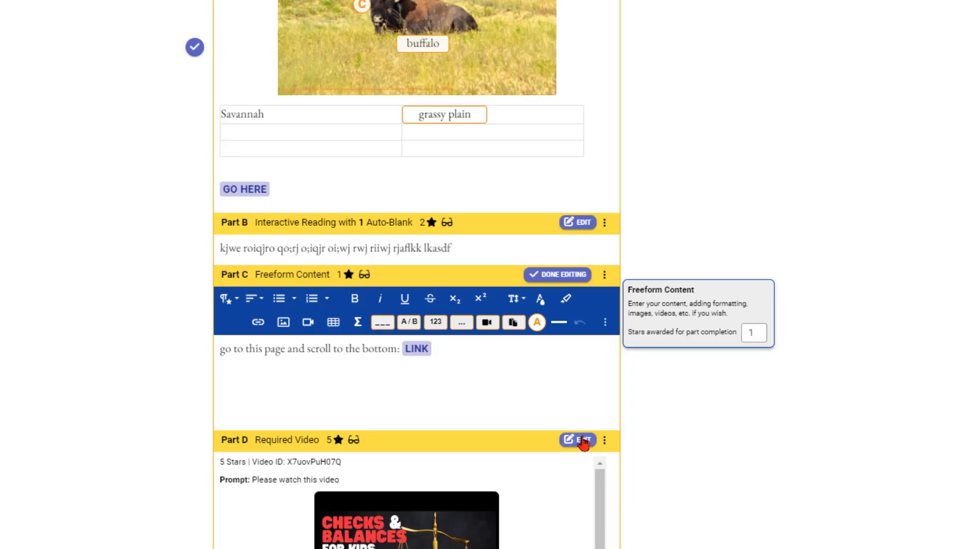
{"action": "scroll", "coordinate": [589, 447], "scroll_direction": "down", "scroll_amount": 4}
{"action": "scroll", "coordinate": [579, 438], "scroll_direction": "down", "scroll_amount": 3}
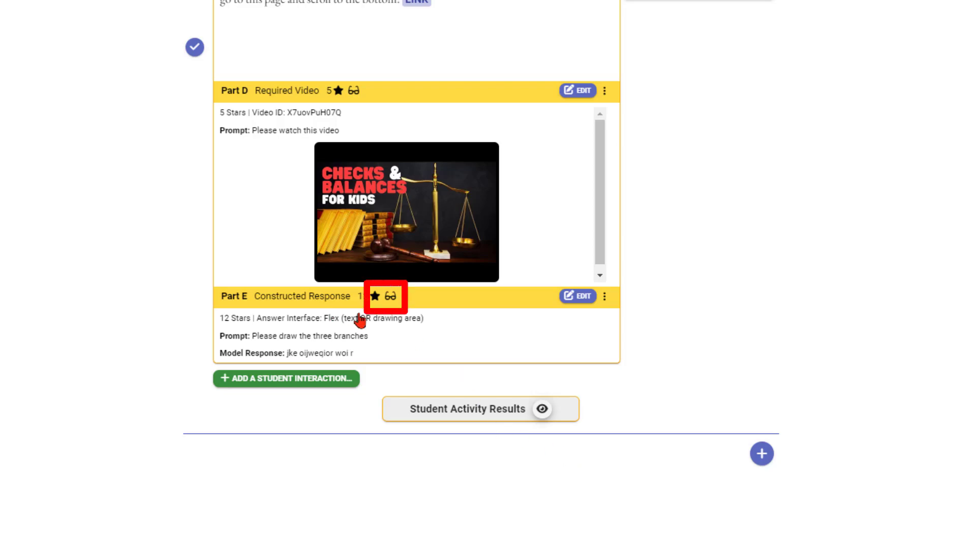
{"action": "left_click", "coordinate": [390, 300]}
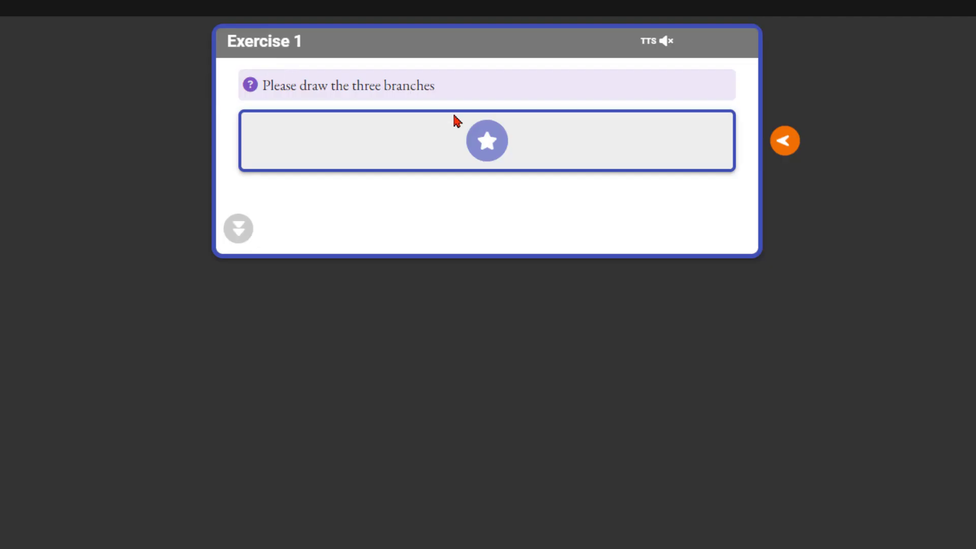
{"action": "left_click", "coordinate": [487, 147]}
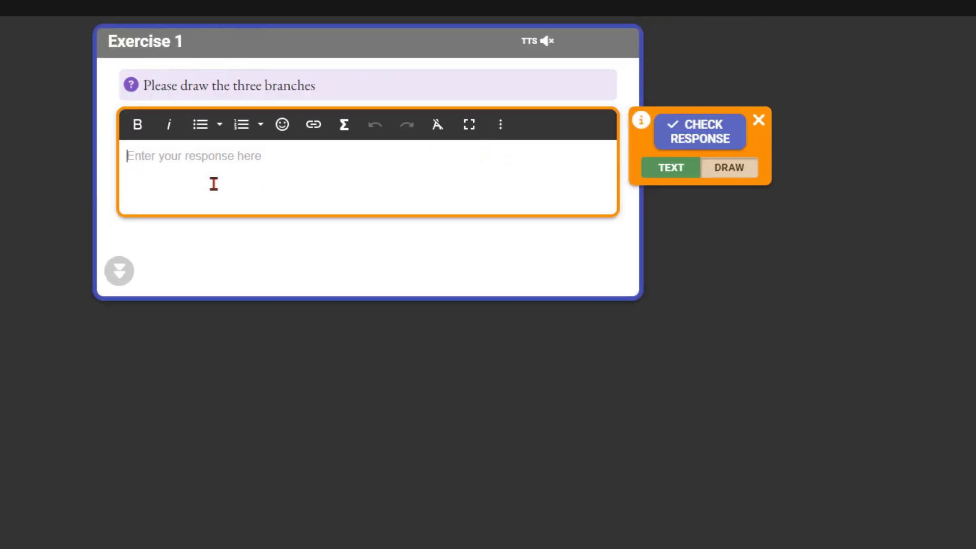
{"action": "type", "text": "Executive"}
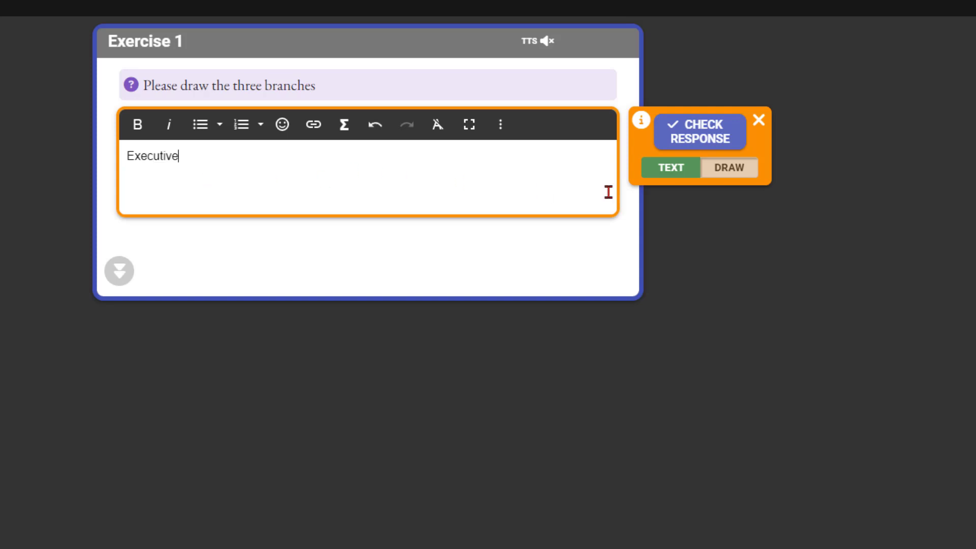
{"action": "left_click", "coordinate": [732, 172]}
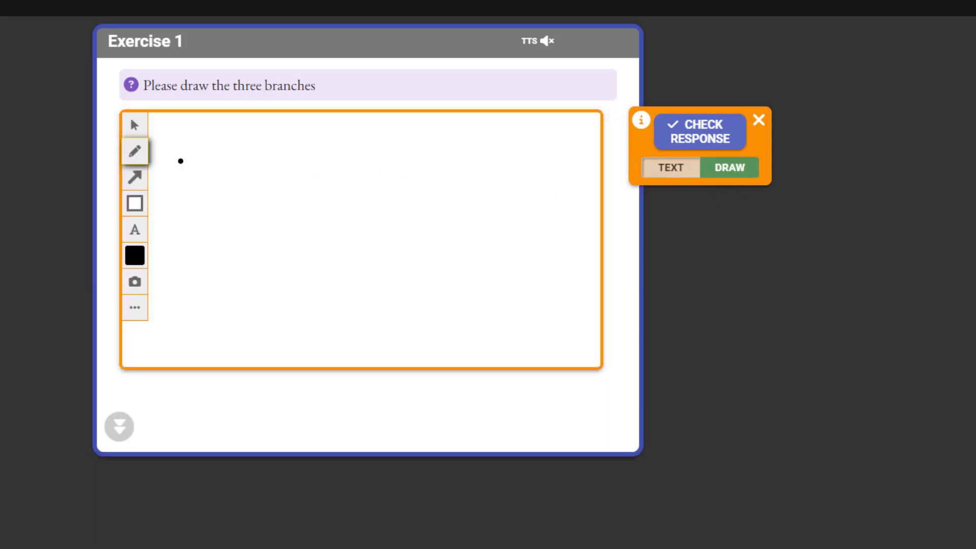
{"action": "mouse_move", "coordinate": [135, 254]}
{"action": "left_click", "coordinate": [287, 255]}
{"action": "mouse_move", "coordinate": [239, 129]}
{"action": "left_mouse_down"}
{"action": "mouse_move", "coordinate": [206, 241]}
{"action": "mouse_move", "coordinate": [281, 274]}
{"action": "left_mouse_up"}
{"action": "left_click", "coordinate": [700, 132]}
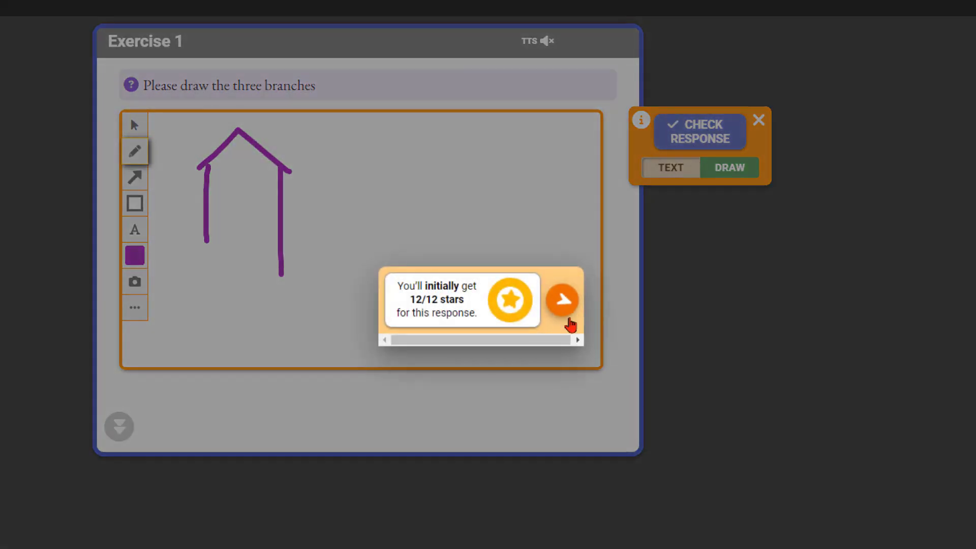
{"action": "left_click", "coordinate": [569, 308]}
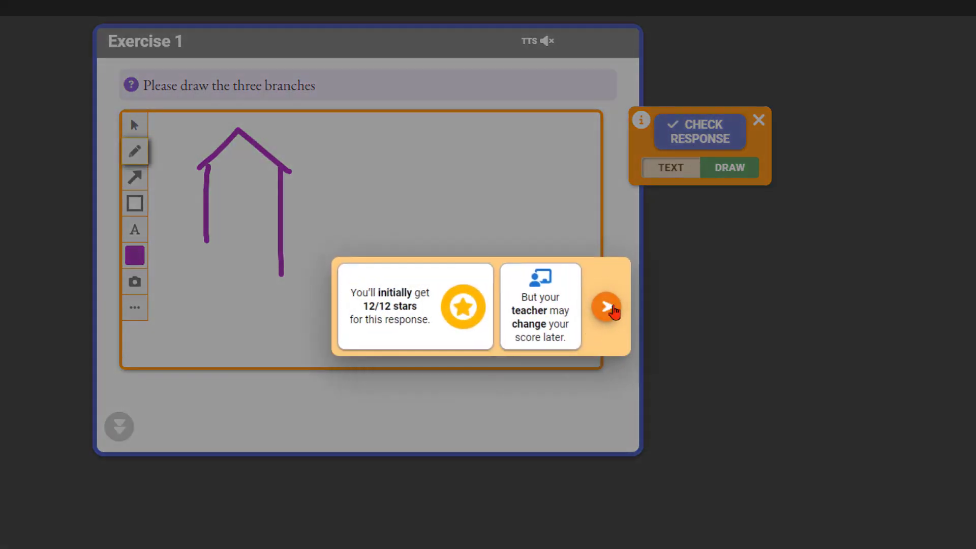
{"action": "left_click", "coordinate": [607, 307]}
{"action": "left_click", "coordinate": [628, 325]}
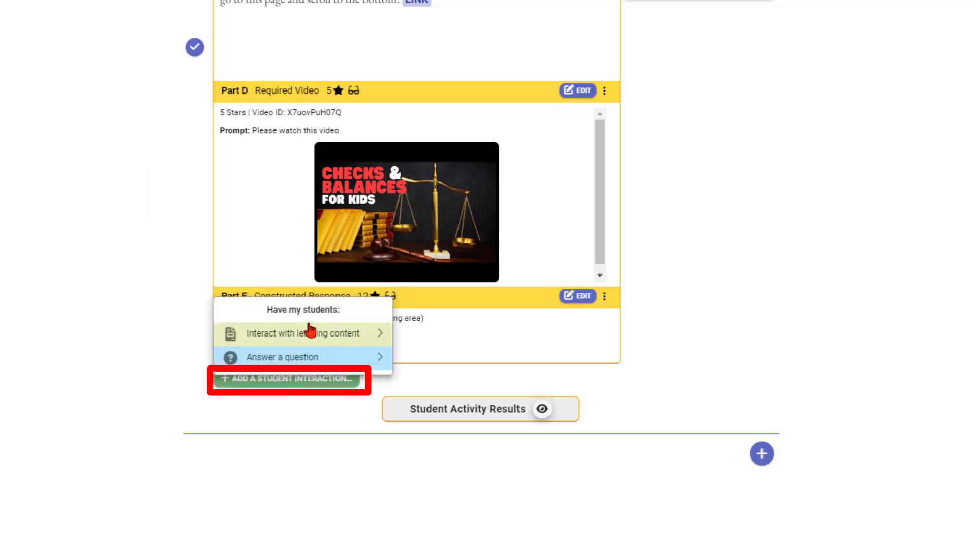
Add a scaffolded fill-in-the-blank part prompting 'please fill lin the blanks below' with a 'yes' blank and feedback.
{"action": "mouse_move", "coordinate": [303, 359]}
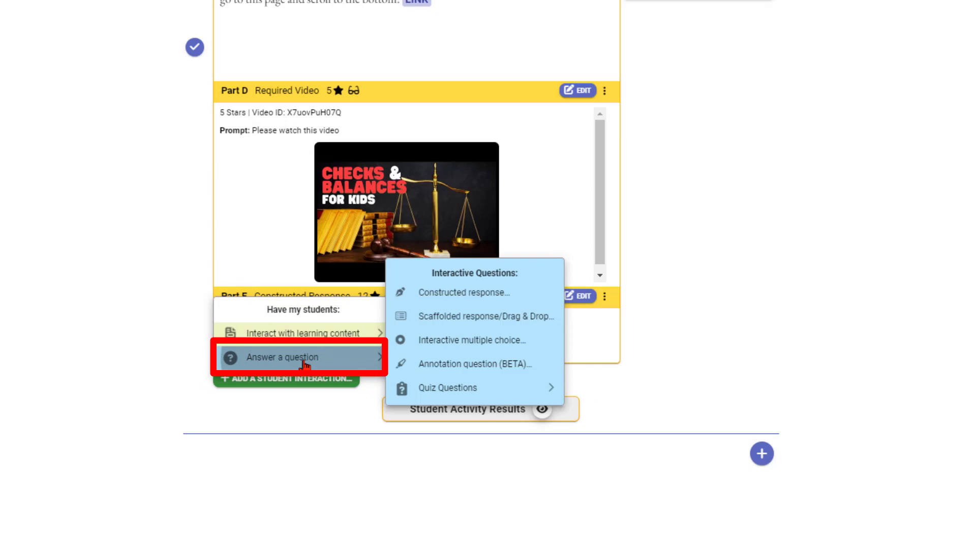
{"action": "left_click", "coordinate": [475, 320]}
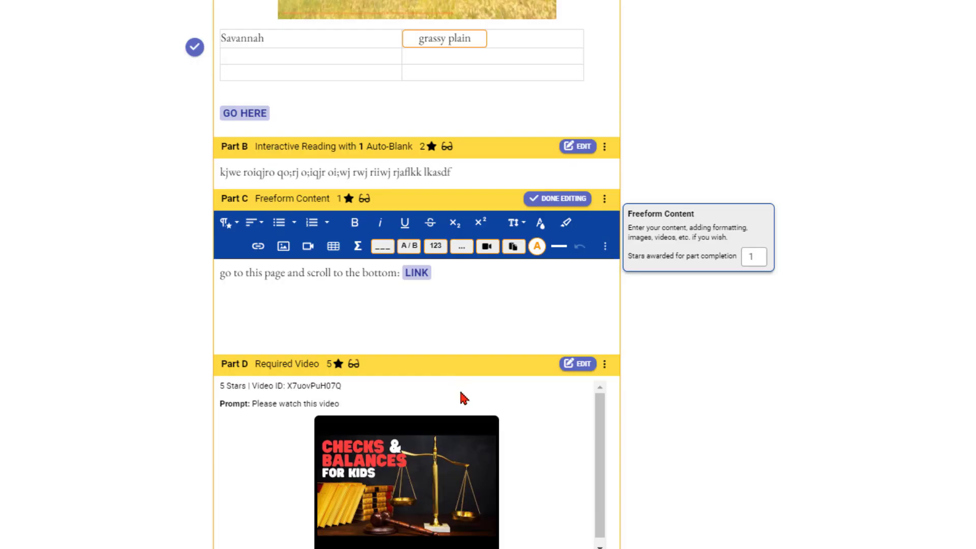
{"action": "scroll", "coordinate": [468, 395], "scroll_direction": "down", "scroll_amount": 1}
{"action": "scroll", "coordinate": [470, 395], "scroll_direction": "up", "scroll_amount": 1}
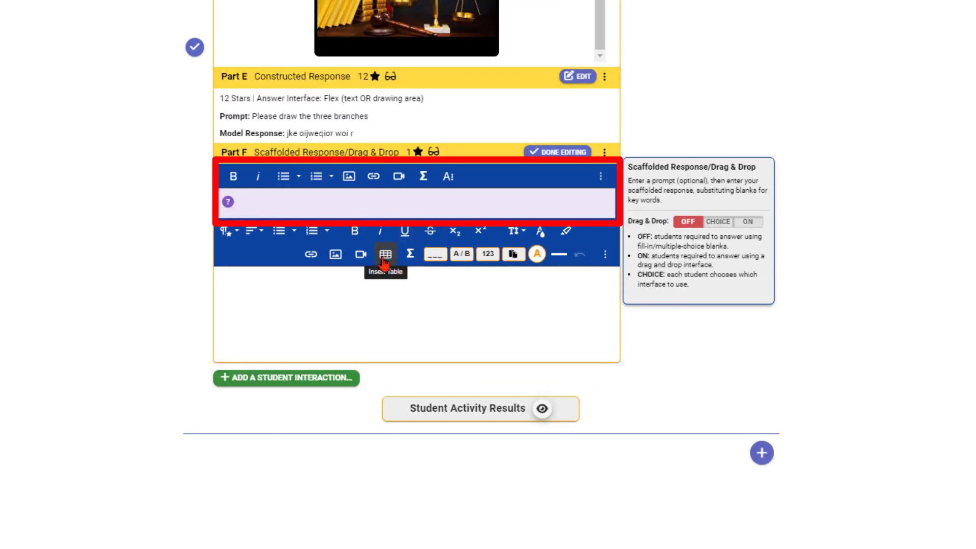
{"action": "type", "text": "se fill lin the b"}
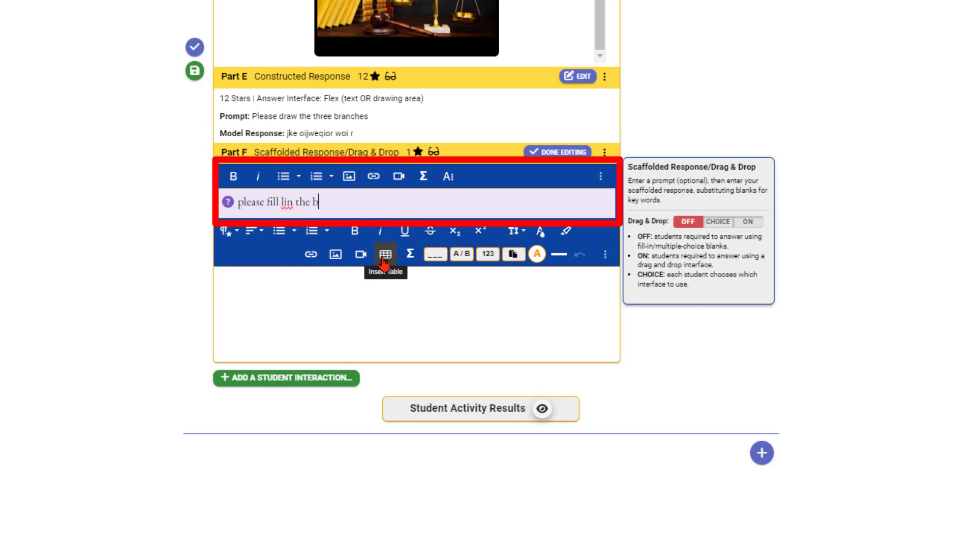
{"action": "type", "text": "lanks below"}
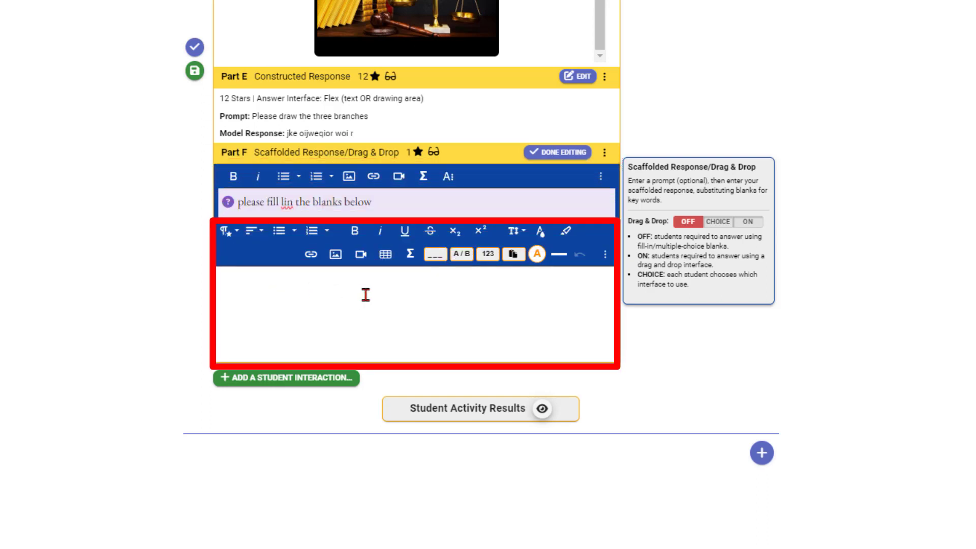
{"action": "type", "text": "swer 1:"}
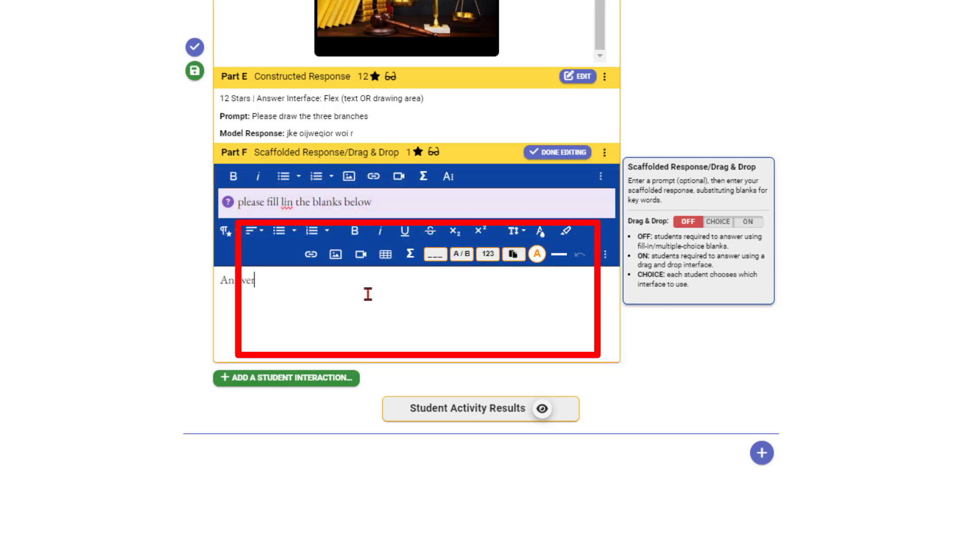
{"action": "left_click", "coordinate": [435, 254]}
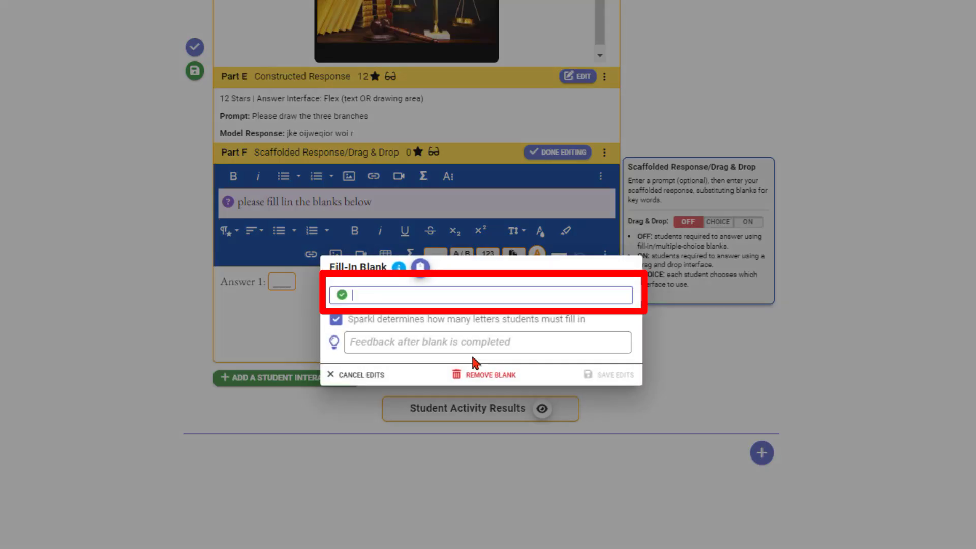
{"action": "type", "text": "yes"}
{"action": "left_click", "coordinate": [383, 342]}
{"action": "type", "text": "yes"}
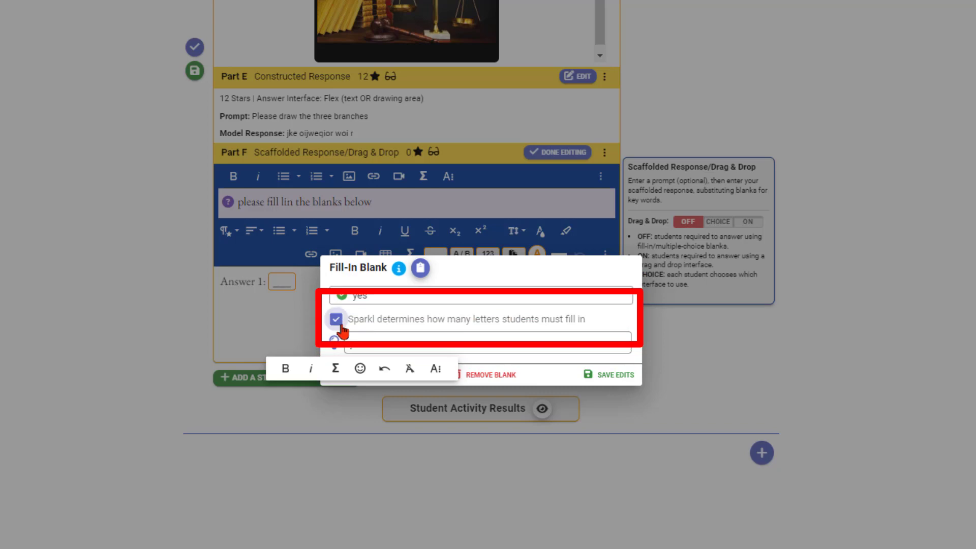
Set the 'yes' blank to require students to fill in 3 letters and save the edits.
{"action": "left_click", "coordinate": [335, 321]}
{"action": "left_click_drag", "start_coordinate": [398, 326], "coordinate": [710, 340]}
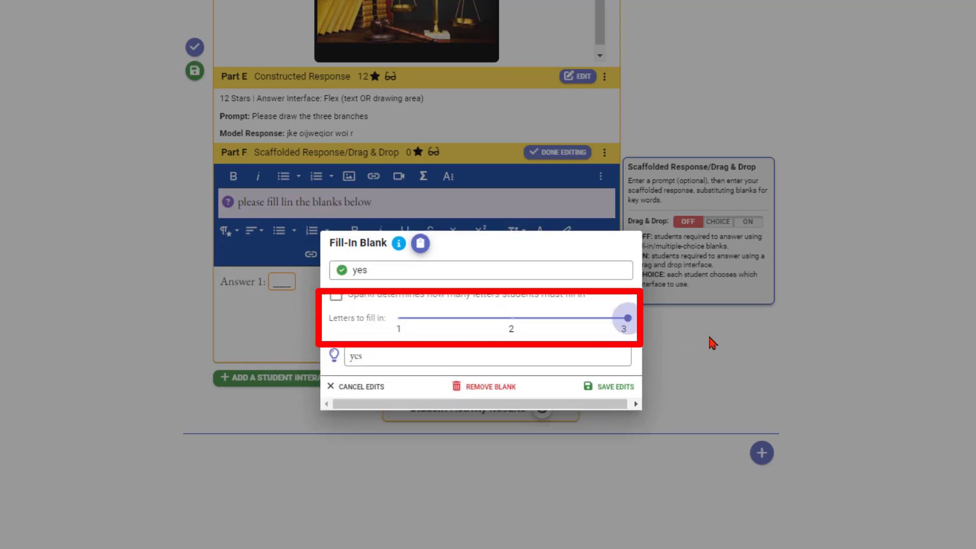
{"action": "left_click", "coordinate": [615, 393]}
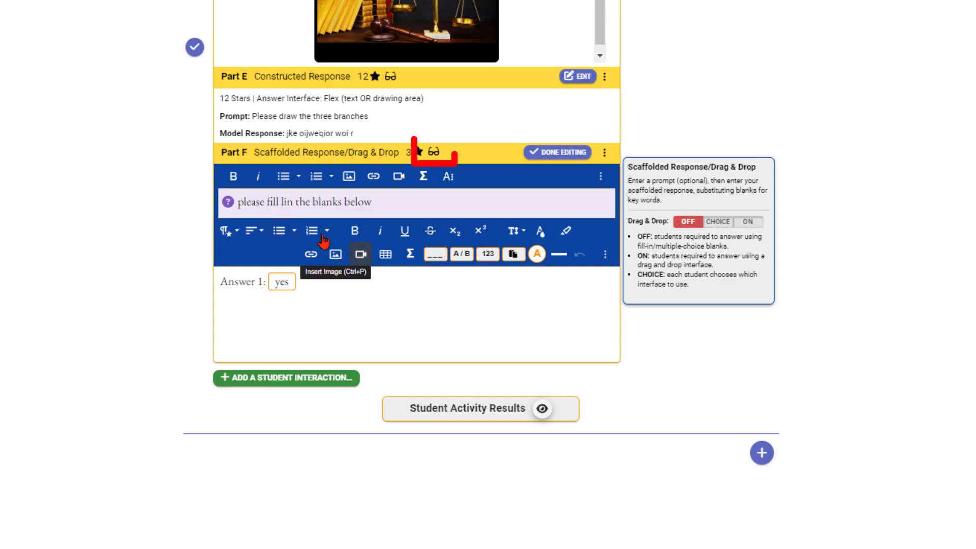
Preview Part F as a student and spell 'yes' into the Answer 1 blank.
{"action": "left_click", "coordinate": [433, 152]}
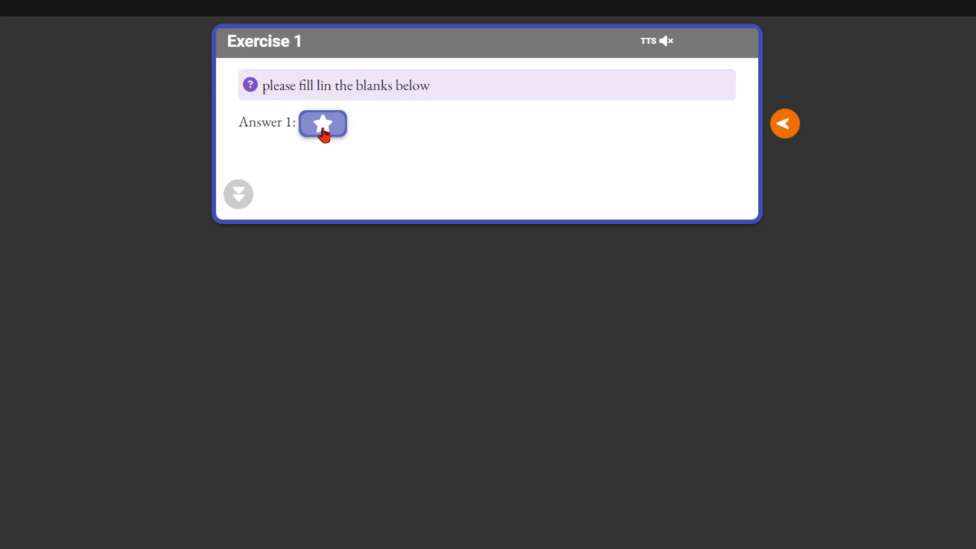
{"action": "left_click", "coordinate": [323, 131]}
{"action": "left_click", "coordinate": [853, 147]}
{"action": "left_click", "coordinate": [663, 146]}
{"action": "left_click", "coordinate": [778, 146]}
{"action": "left_click", "coordinate": [853, 146]}
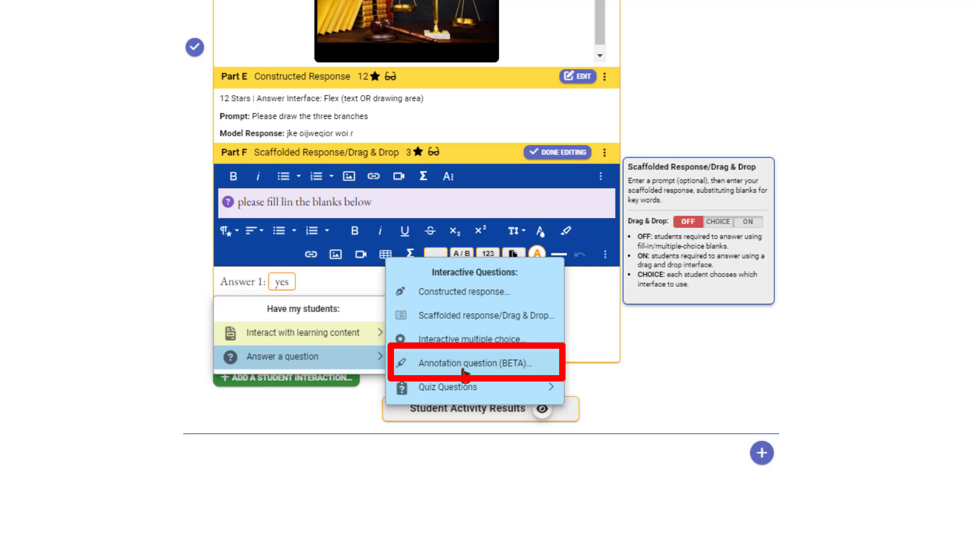
Add Part G, an Interactive Reading with sample placeholder text, and finish editing it.
{"action": "left_click", "coordinate": [584, 329]}
{"action": "left_click", "coordinate": [294, 379]}
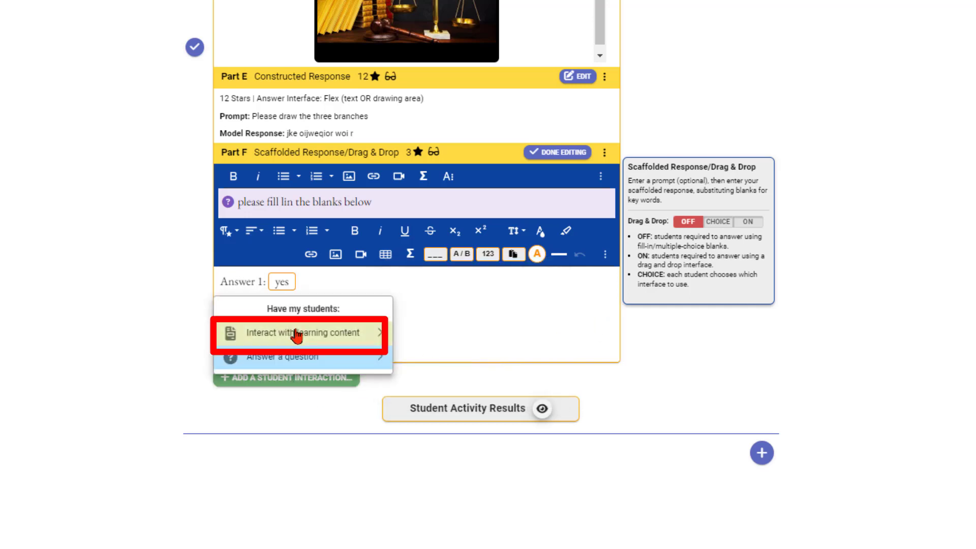
{"action": "mouse_move", "coordinate": [295, 334]}
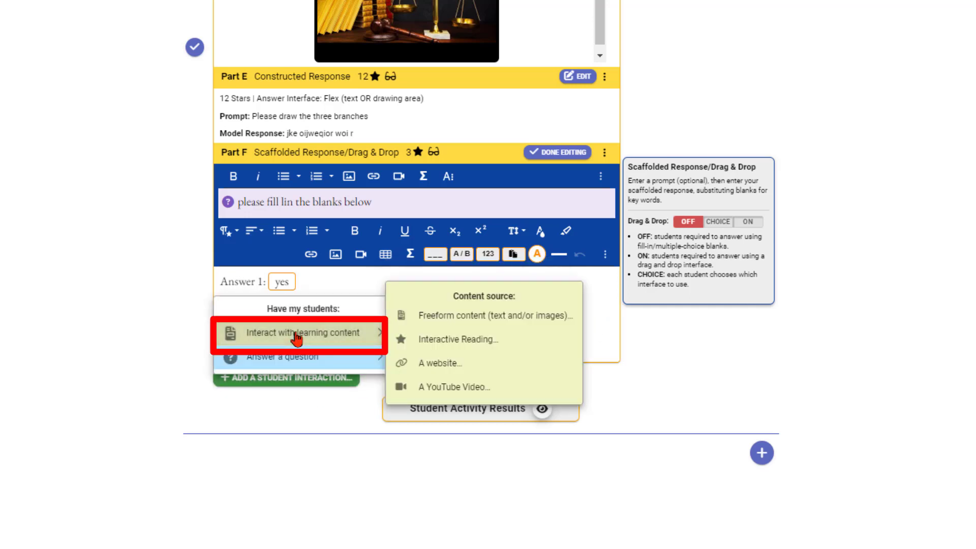
{"action": "left_click", "coordinate": [466, 346]}
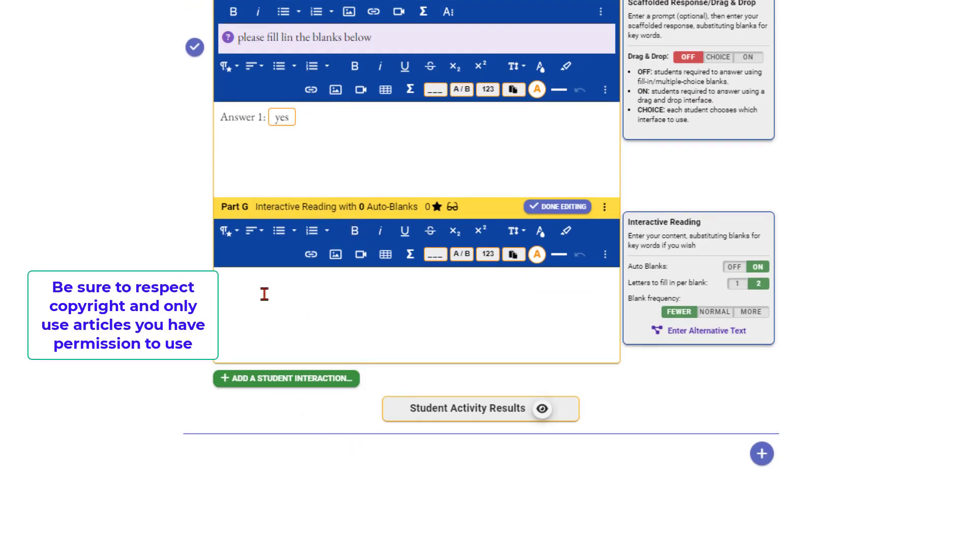
{"action": "type", "text": "weqiotjwqoi jereoiiwjr oiwjeqerio jowejr tiowqj rojqrti je;kfnmweak jtriowjt iwjt jwaitj piw jtiwreajtg iajrgtiaj wrigja'pigj arijg iaerjwttgijwrijt aijrt i"}
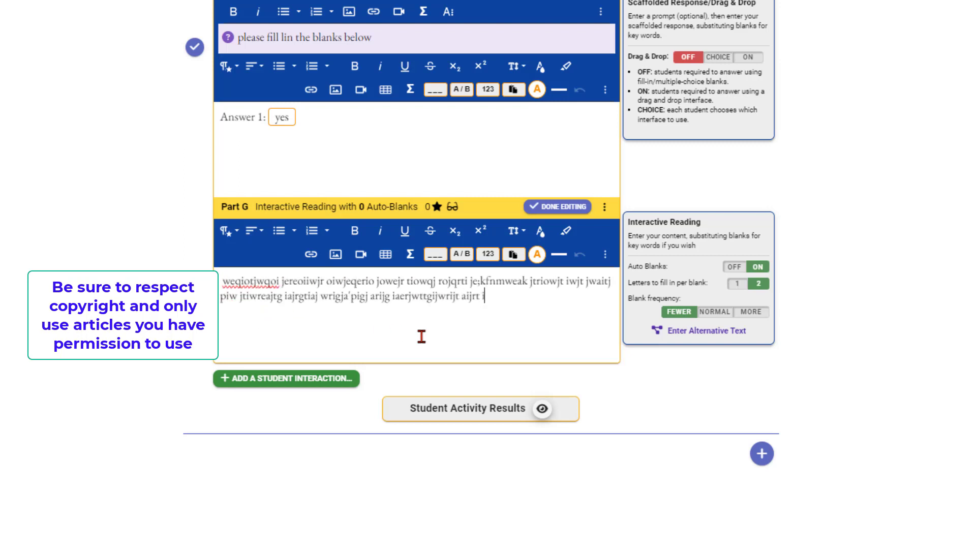
{"action": "type", "text": "arejt gioarewrjtg iawjrtg piwjatgjawpojtga'pwoj tgopwjt"}
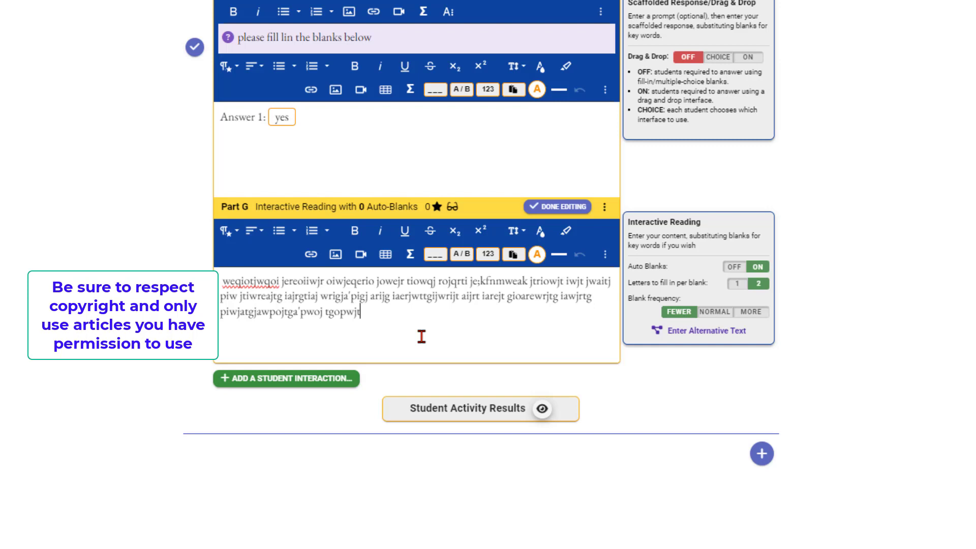
{"action": "type", "text": "pajoetpoaj ojrpojpjko rtpoaerjt wjt waj tpwaj tp'jwat"}
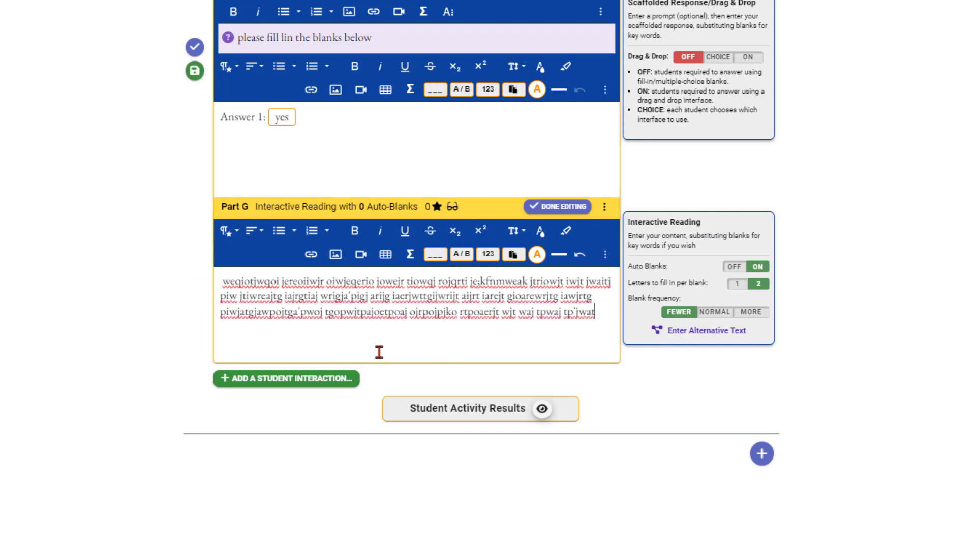
{"action": "left_click", "coordinate": [284, 382]}
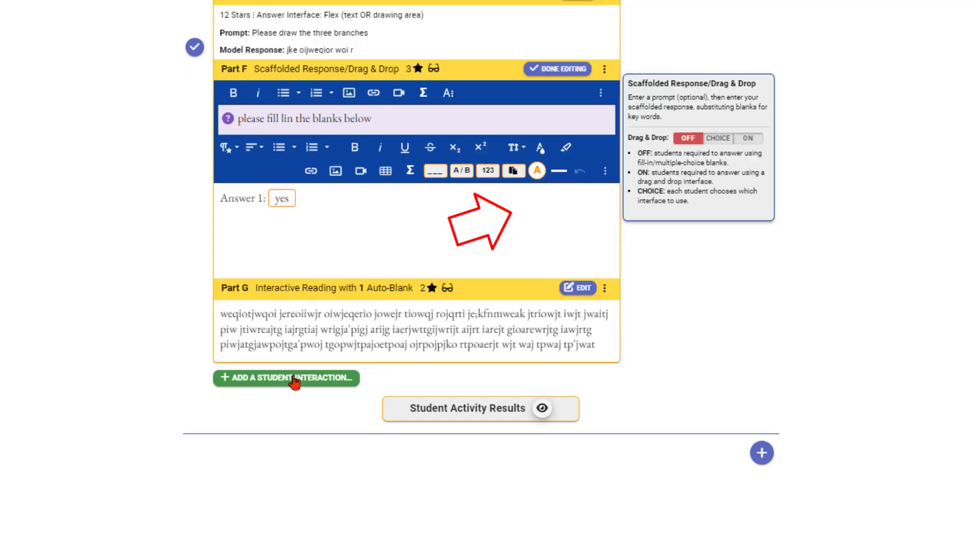
Add Part H as an Annotation Question.
{"action": "left_click", "coordinate": [294, 381]}
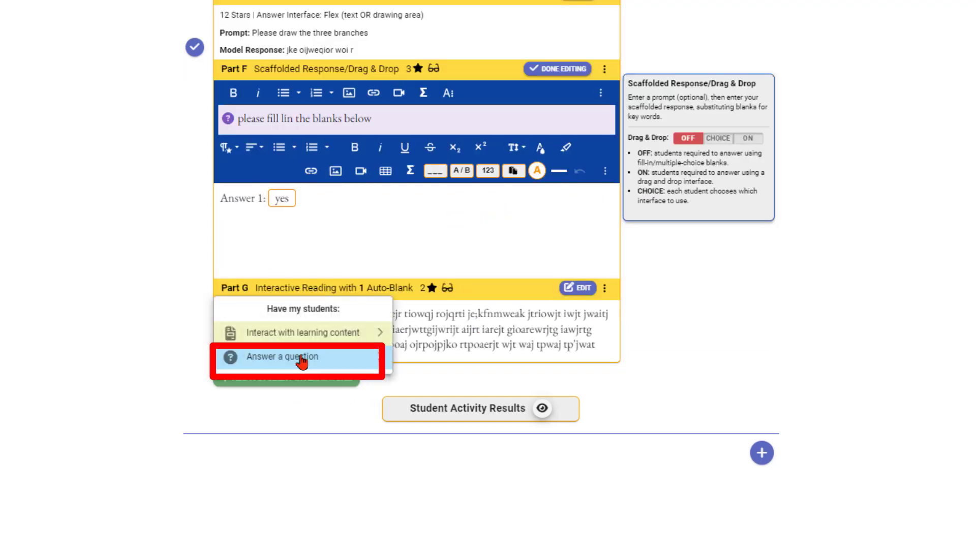
{"action": "mouse_move", "coordinate": [302, 360]}
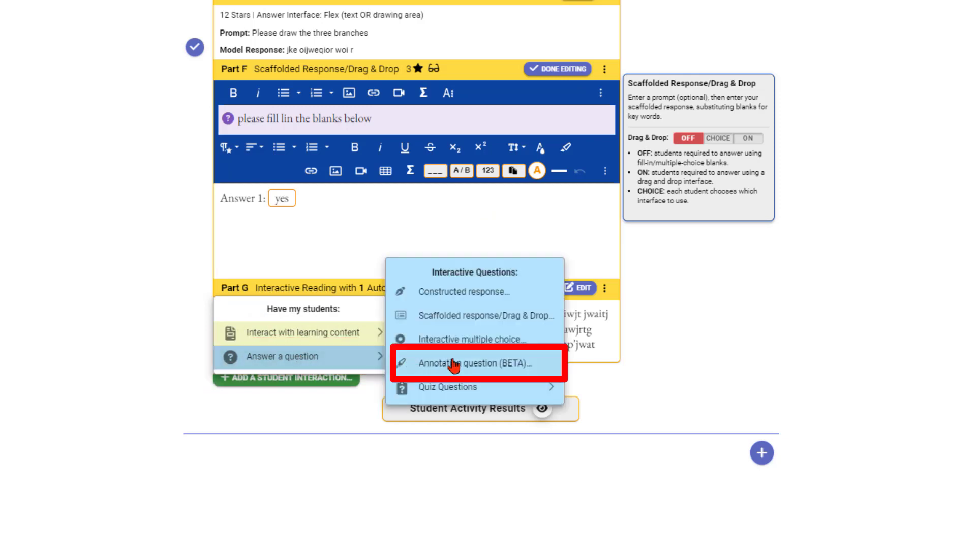
{"action": "left_click", "coordinate": [471, 365]}
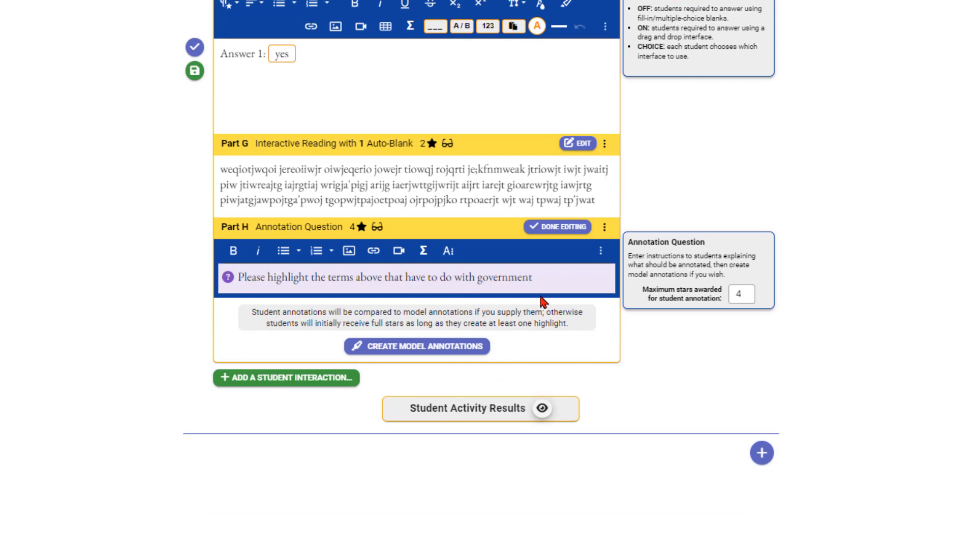
Finish the Part H government-terms prompt, then highlight text in the preview and comment 'I think this is good'.
{"action": "left_click", "coordinate": [547, 278]}
{"action": "left_click", "coordinate": [501, 344]}
{"action": "left_click", "coordinate": [447, 189]}
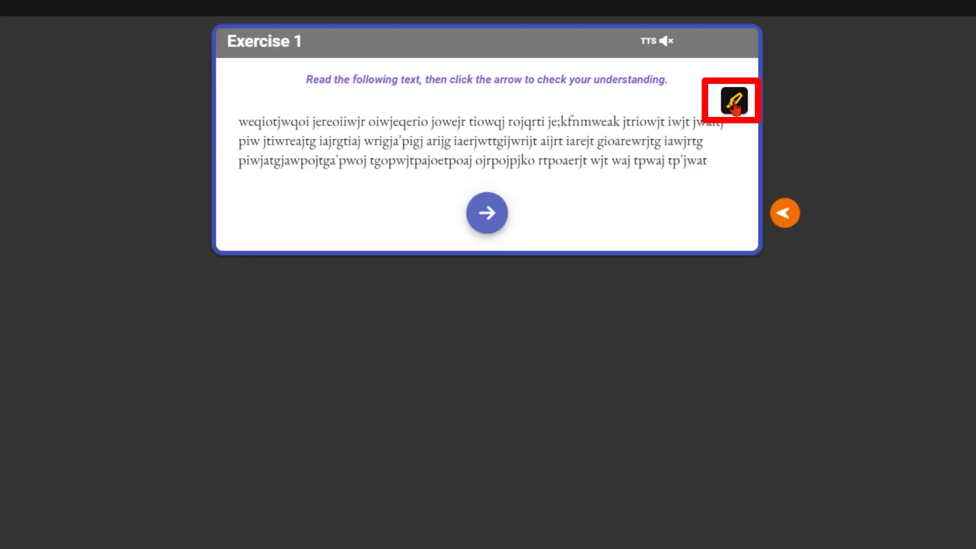
{"action": "left_click", "coordinate": [734, 105]}
{"action": "left_click_drag", "start_coordinate": [382, 141], "coordinate": [504, 142]}
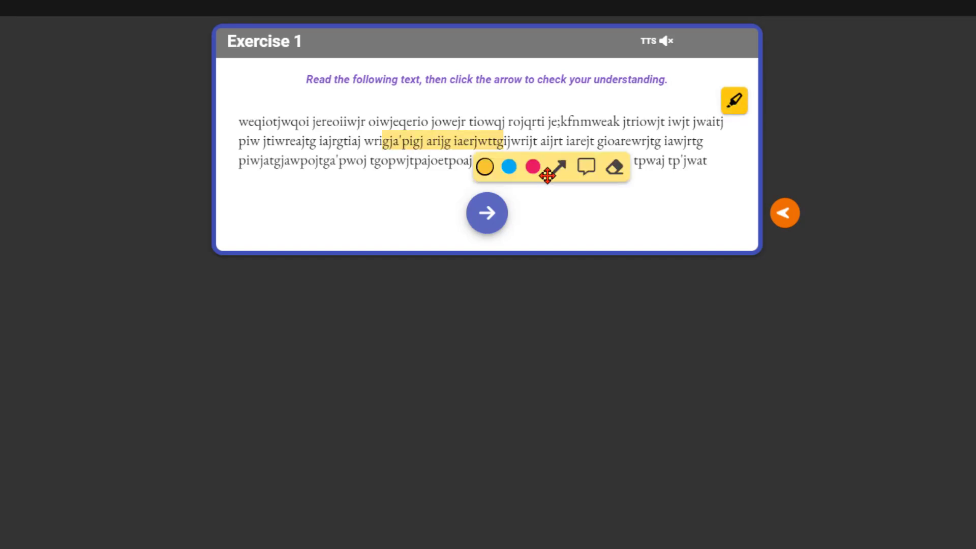
{"action": "left_click", "coordinate": [588, 168]}
{"action": "type", "text": "I think this is good"}
{"action": "left_click", "coordinate": [667, 153]}
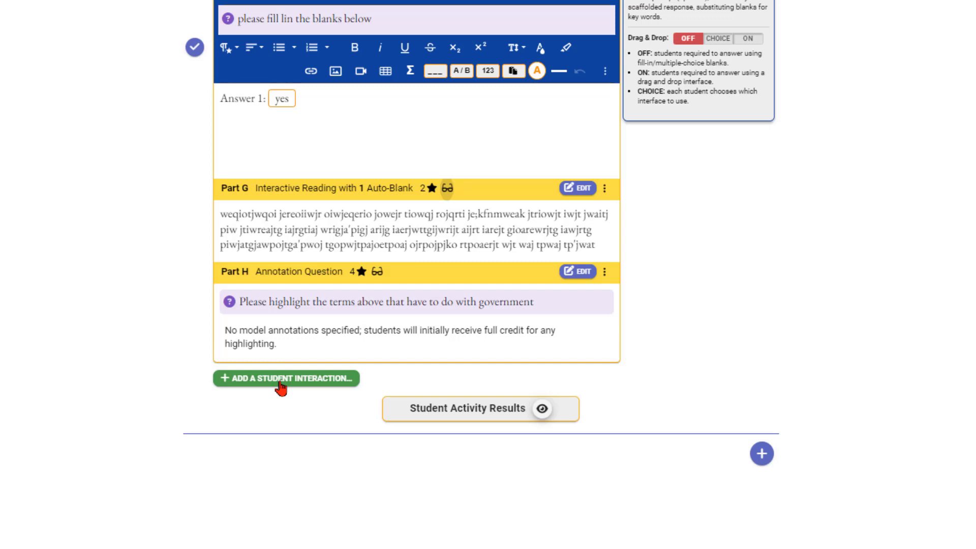
Add a multiple-choice quiz question 'which is correct' with choices 'this one', 'not this', 'all of them'.
{"action": "left_click", "coordinate": [281, 380]}
{"action": "mouse_move", "coordinate": [315, 357]}
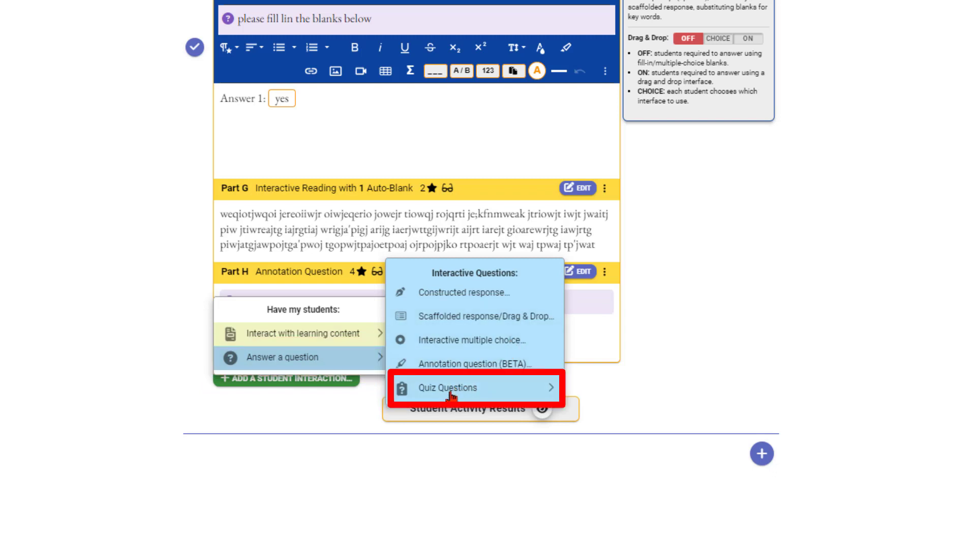
{"action": "mouse_move", "coordinate": [451, 395]}
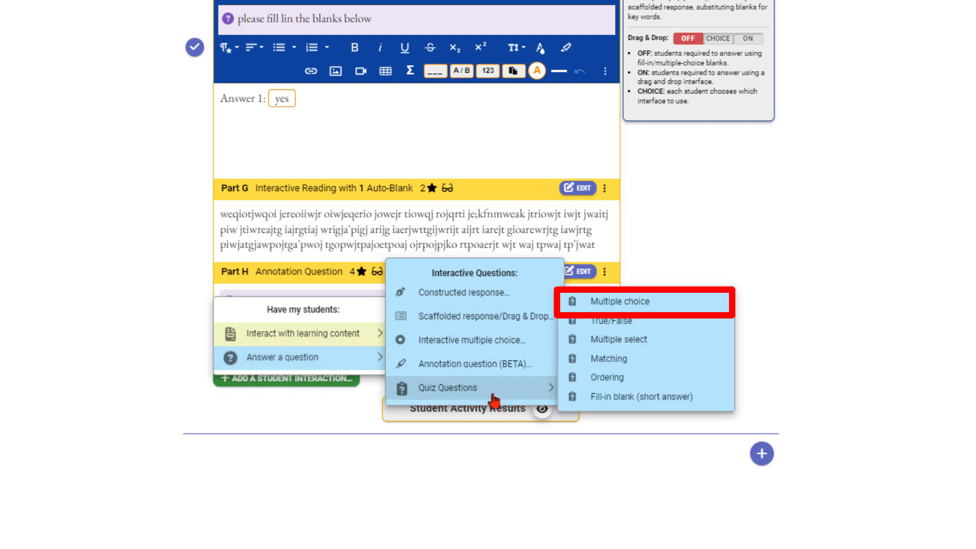
{"action": "left_click", "coordinate": [642, 303]}
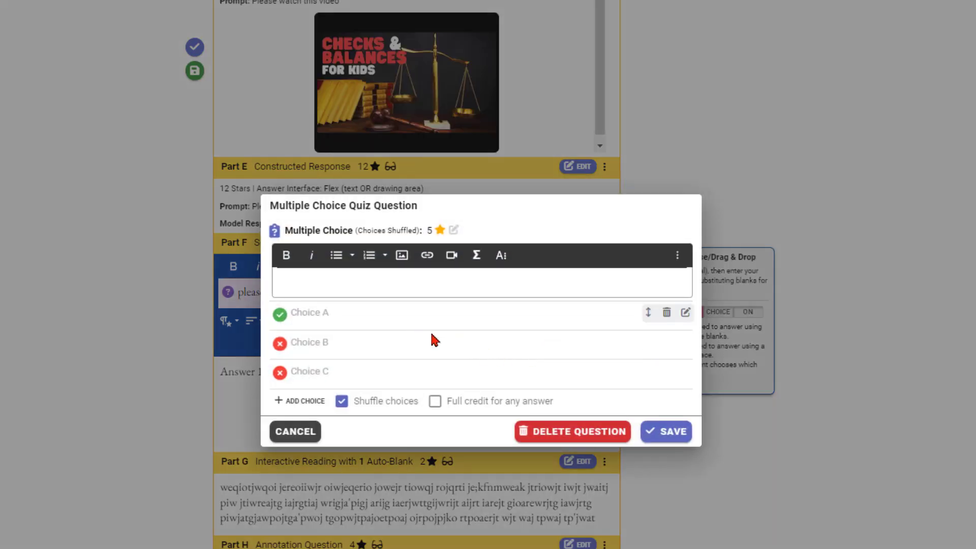
{"action": "type", "text": "which is correct"}
{"action": "left_click", "coordinate": [318, 320]}
{"action": "type", "text": "this one"}
{"action": "left_click", "coordinate": [473, 371]}
{"action": "type", "text": "not this"}
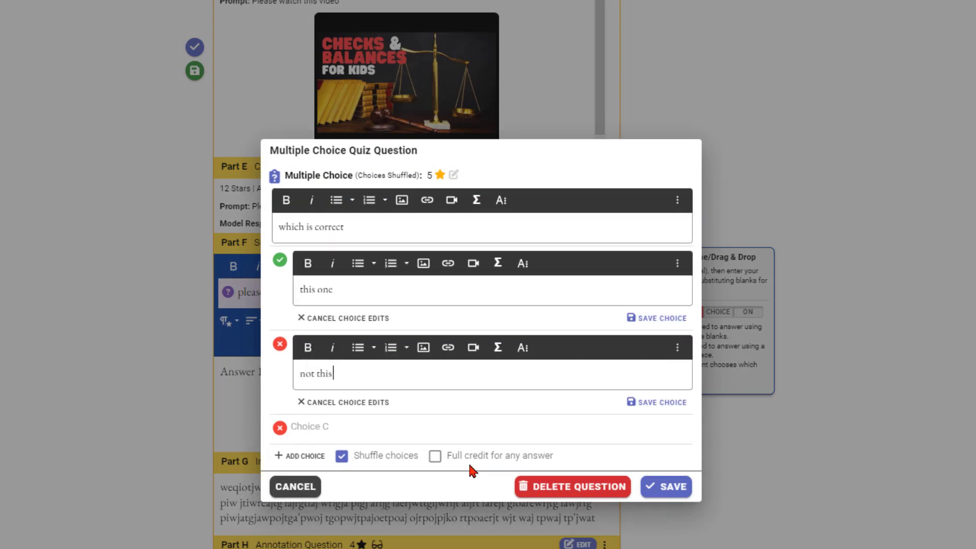
{"action": "left_click", "coordinate": [309, 425]}
{"action": "type", "text": "all of them"}
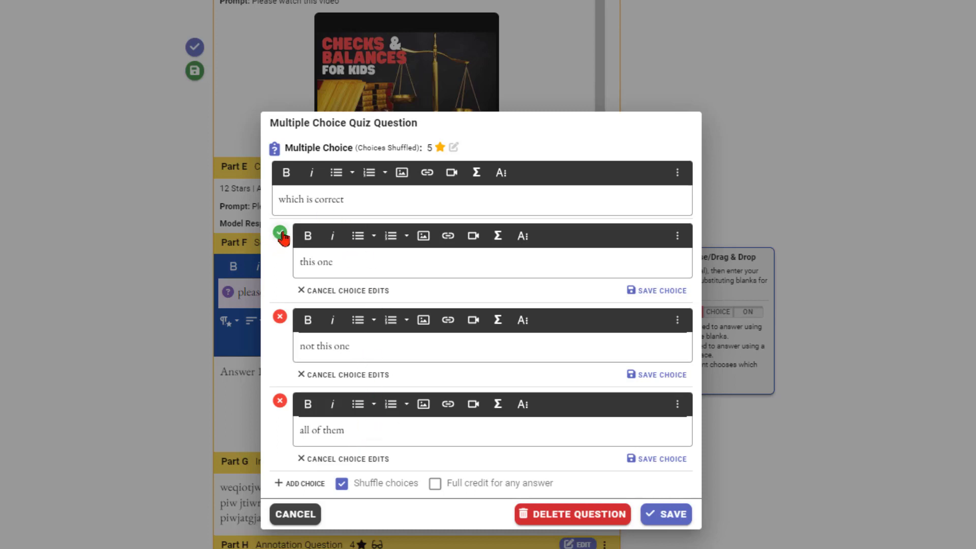
Replace the choices with Biden, Obama and Trump, marking Biden as correct.
{"action": "left_click", "coordinate": [280, 316]}
{"action": "left_click_drag", "start_coordinate": [336, 262], "coordinate": [238, 256]}
{"action": "type", "text": "Biden"}
{"action": "left_click_drag", "start_coordinate": [415, 349], "coordinate": [219, 359]}
{"action": "type", "text": "Obama"}
{"action": "left_click_drag", "start_coordinate": [354, 437], "coordinate": [213, 441]}
{"action": "type", "text": "Trump"}
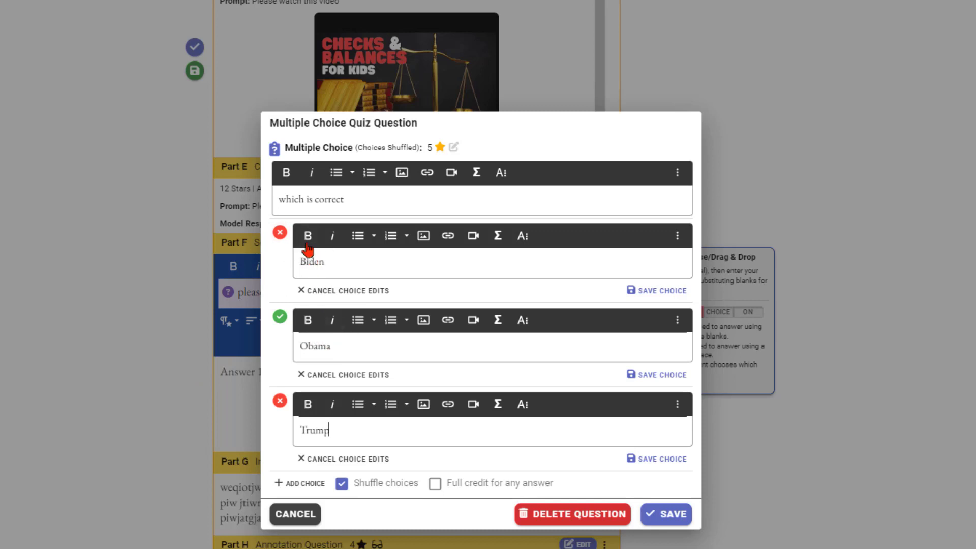
{"action": "left_click", "coordinate": [280, 234]}
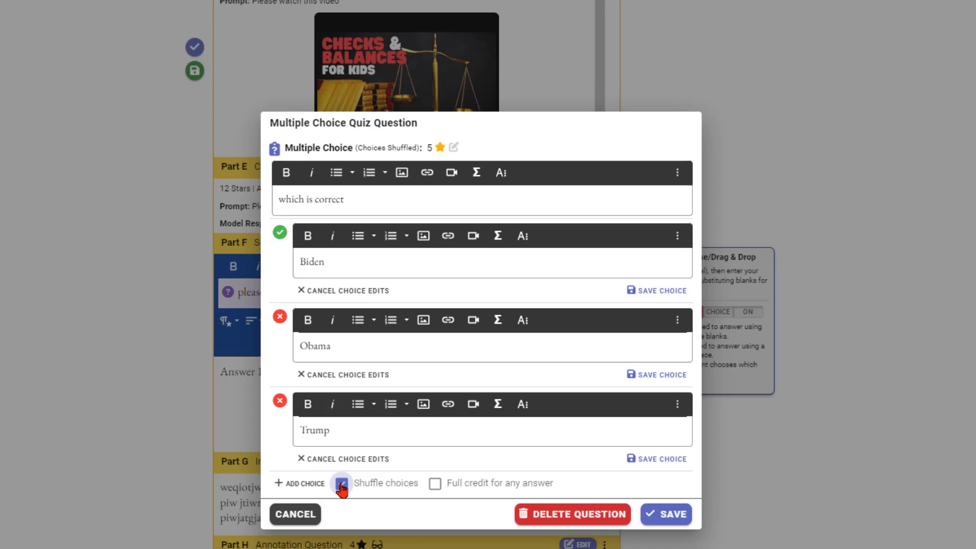
Save the question, then answer Trump in the student preview and submit it for scoring.
{"action": "left_click", "coordinate": [662, 515]}
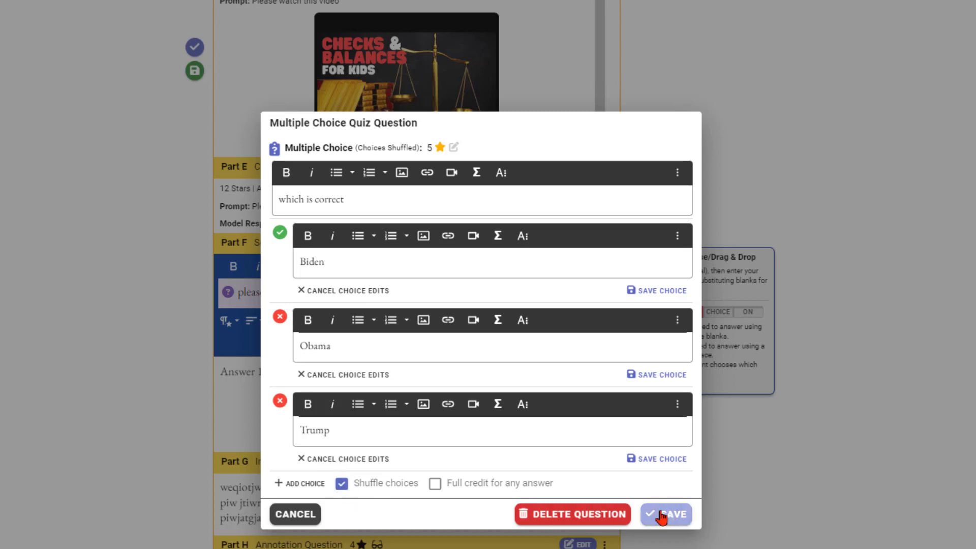
{"action": "left_click", "coordinate": [344, 306]}
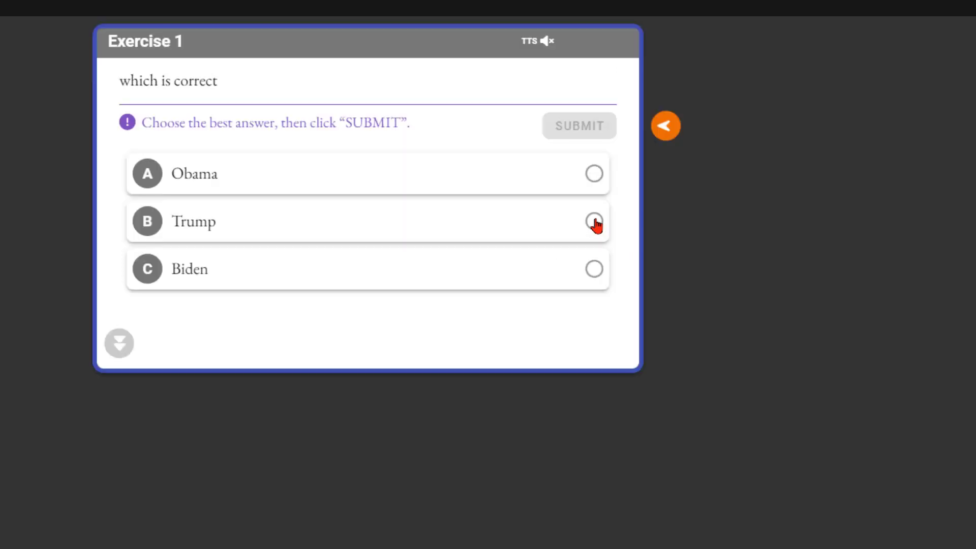
{"action": "left_click", "coordinate": [595, 222]}
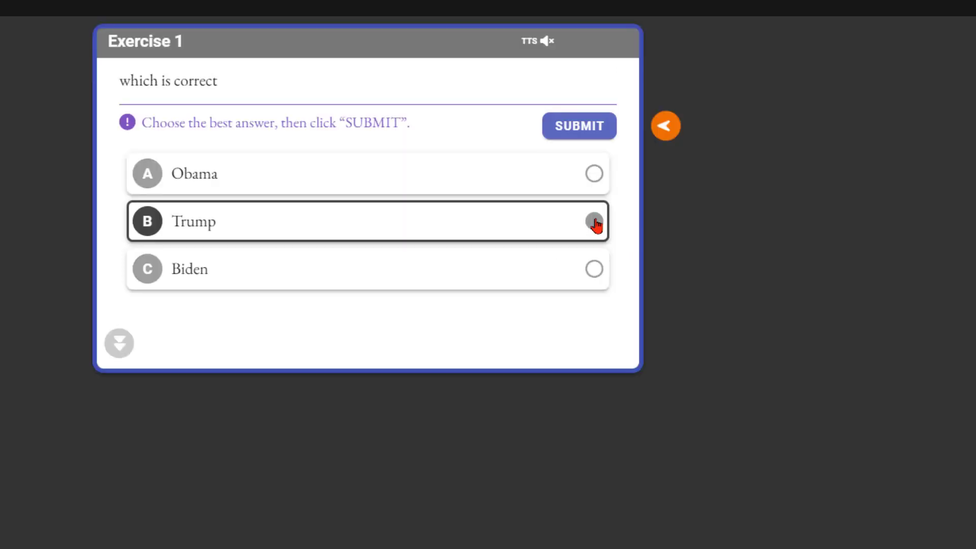
{"action": "left_click", "coordinate": [585, 126]}
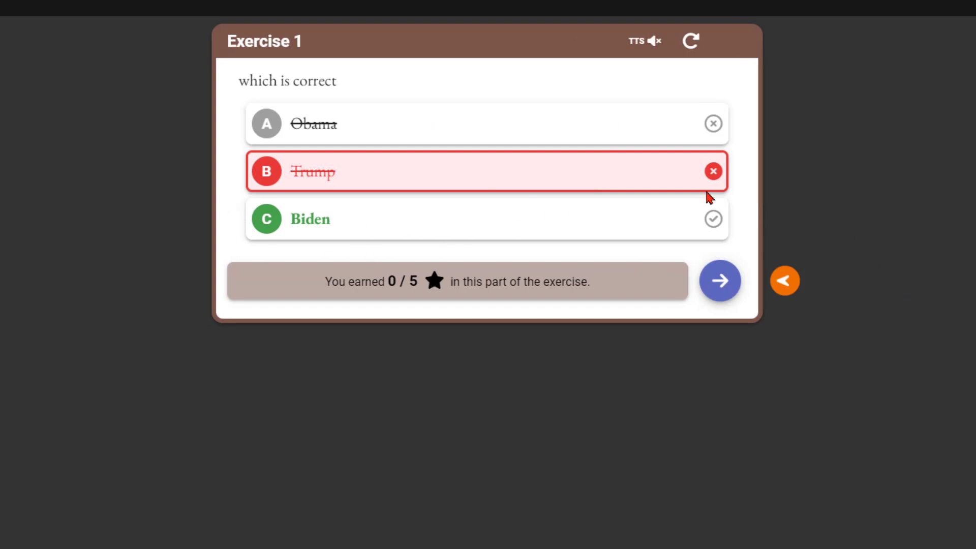
{"action": "left_click", "coordinate": [288, 380]}
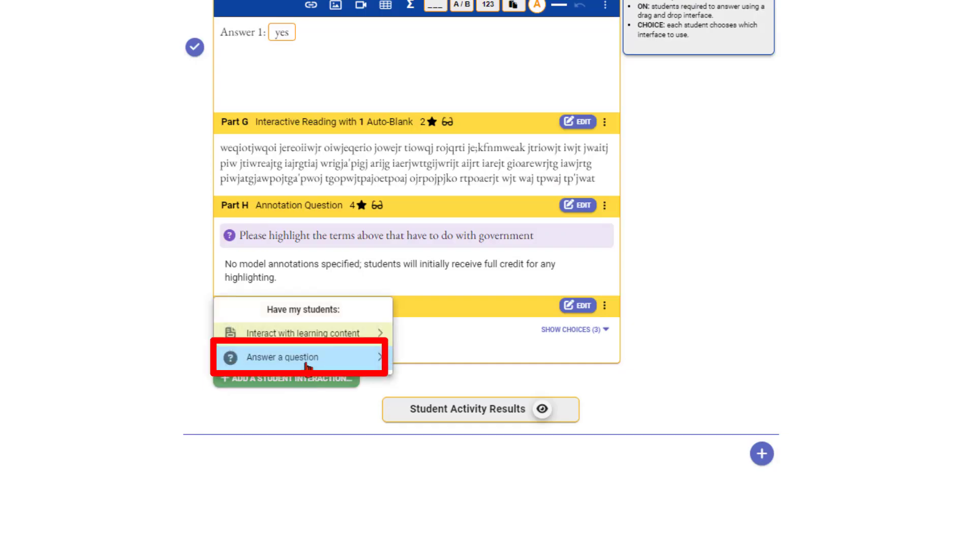
Add a multiple-select quiz question, delete Choice D, add two new choices, and close it.
{"action": "left_click", "coordinate": [307, 365]}
{"action": "left_click", "coordinate": [461, 393]}
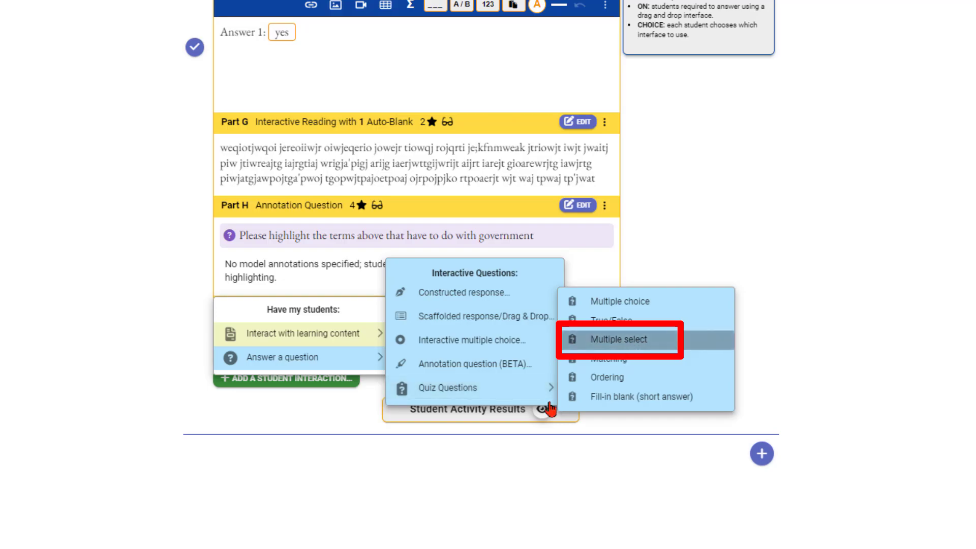
{"action": "left_click", "coordinate": [634, 347]}
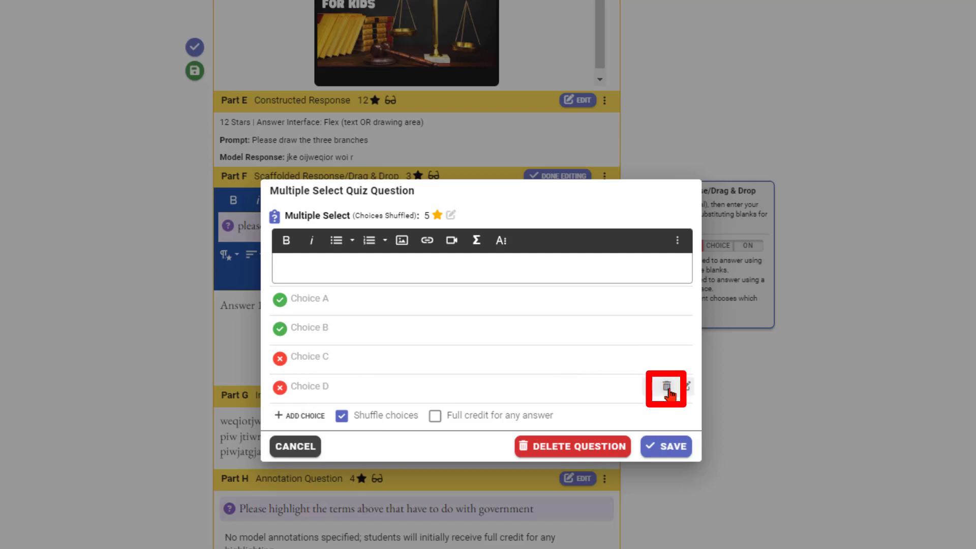
{"action": "left_click", "coordinate": [667, 387]}
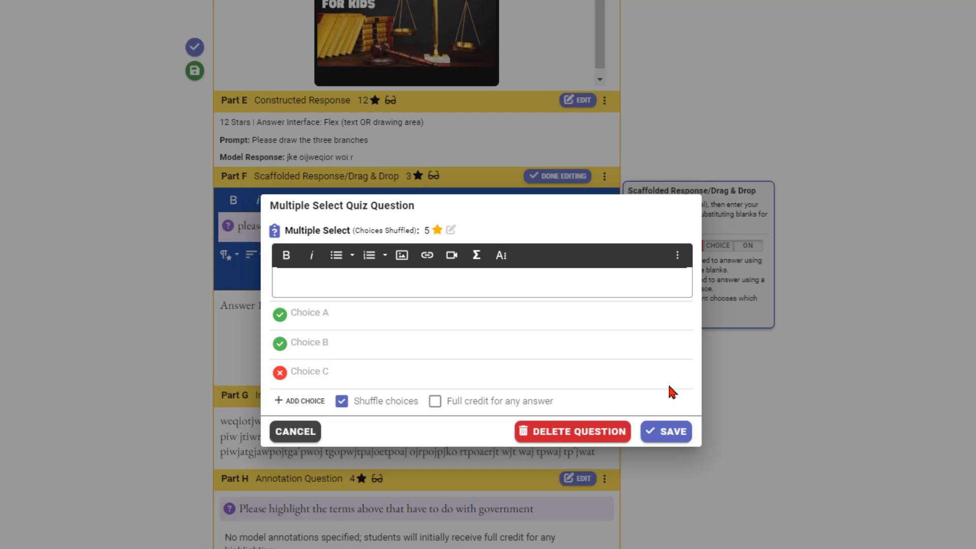
{"action": "left_click", "coordinate": [298, 403]}
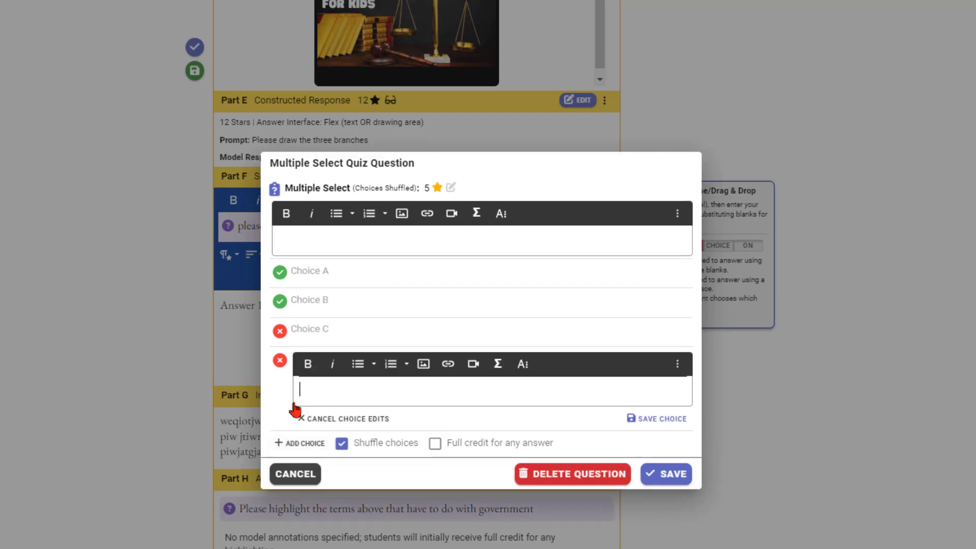
{"action": "left_click", "coordinate": [299, 443]}
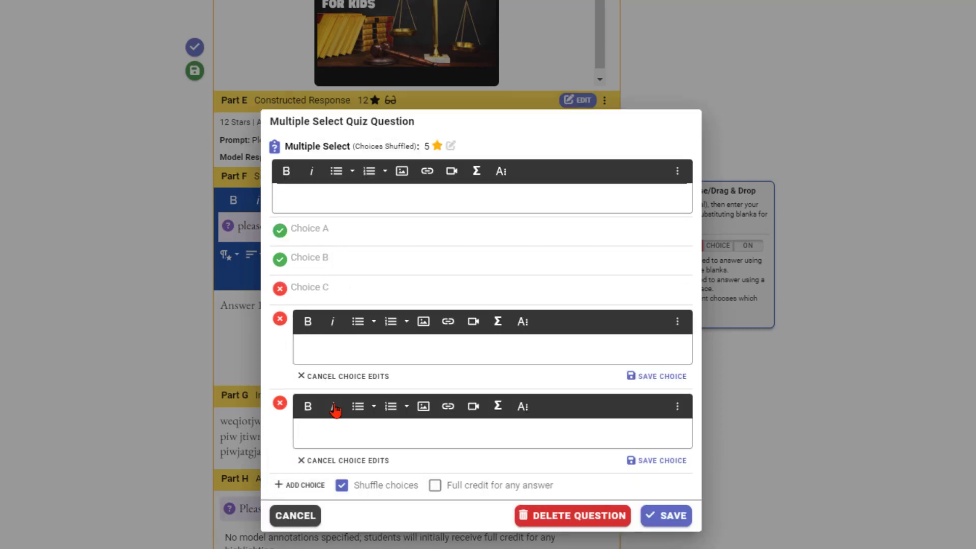
{"action": "left_click", "coordinate": [289, 522]}
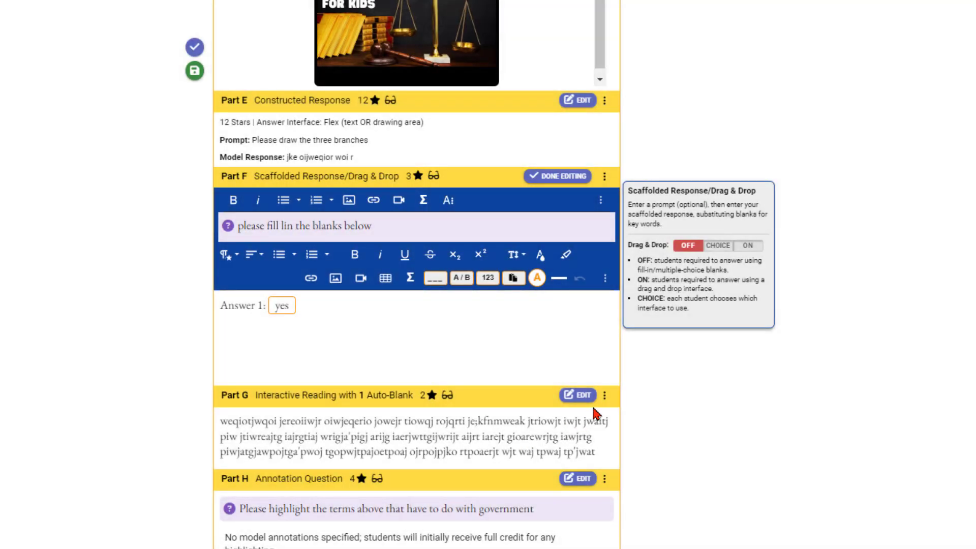
Start adding another answer-a-question student interaction at the end of the activity.
{"action": "scroll", "coordinate": [592, 404], "scroll_direction": "down", "scroll_amount": 7}
{"action": "left_click", "coordinate": [323, 386]}
{"action": "left_click", "coordinate": [327, 358]}
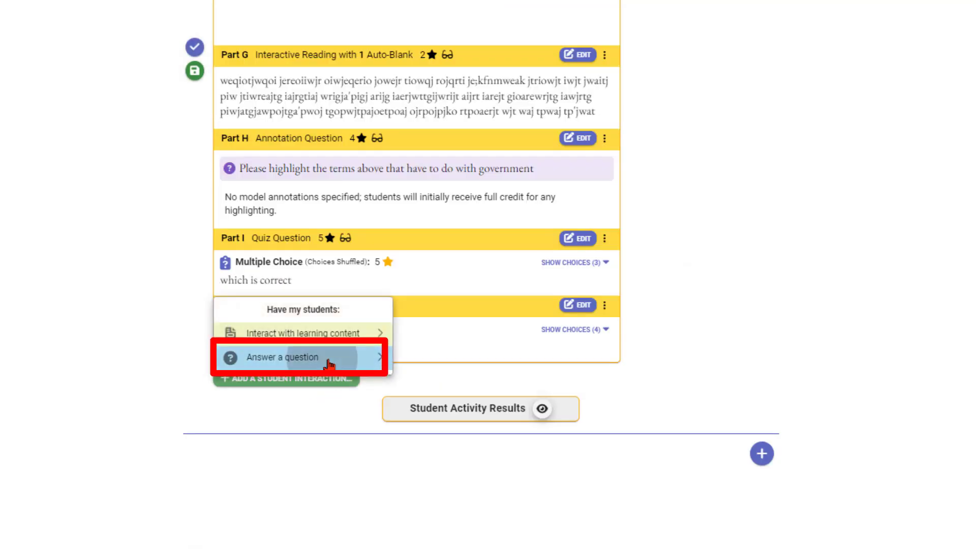
Add a matching quiz question 'Please match the following' with a Dog–mammal pair.
{"action": "left_click", "coordinate": [466, 392]}
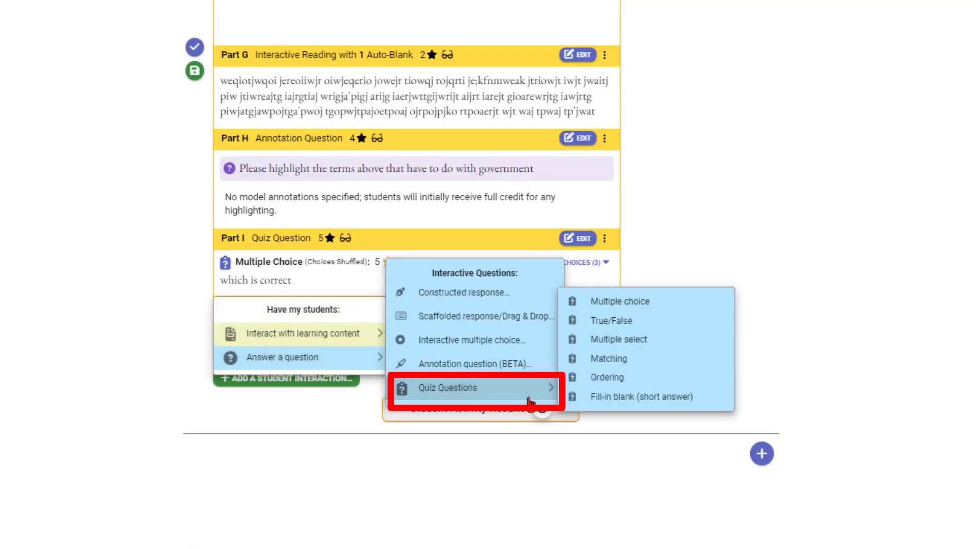
{"action": "left_click", "coordinate": [616, 364]}
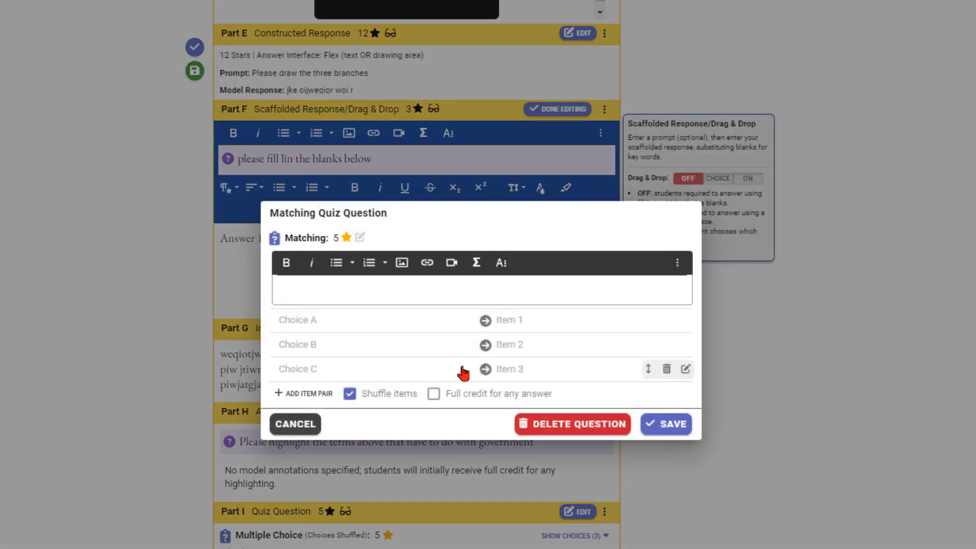
{"action": "type", "text": "Please match the following"}
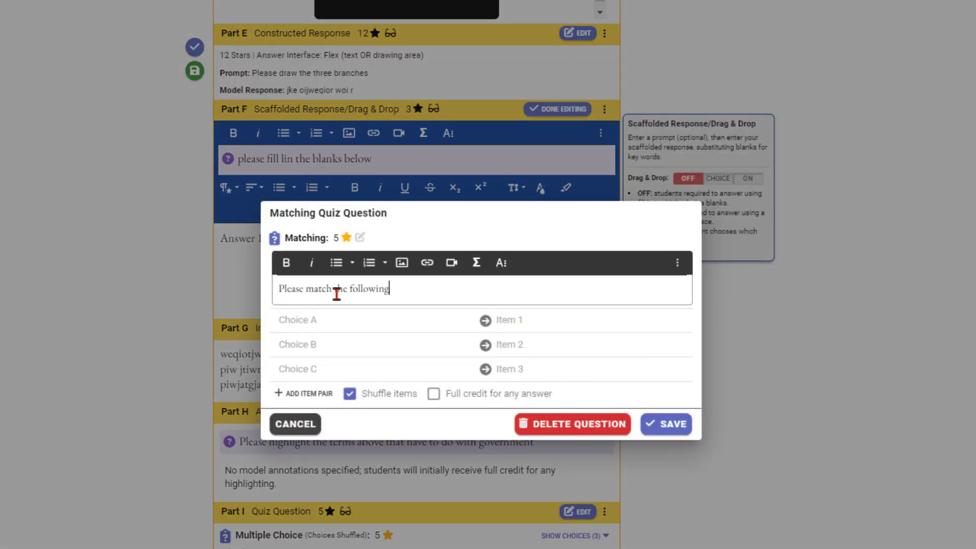
{"action": "left_click", "coordinate": [322, 321]}
{"action": "type", "text": "Dog"}
{"action": "left_click", "coordinate": [586, 321]}
{"action": "type", "text": "mammal"}
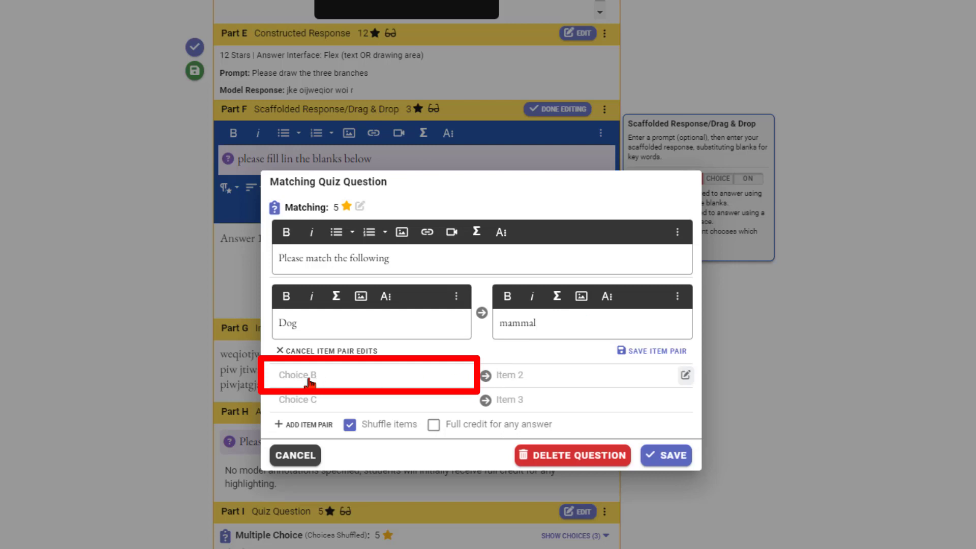
Add frog–reptile and beetle–insect pairs and save the matching question.
{"action": "left_click", "coordinate": [310, 380]}
{"action": "type", "text": "frog"}
{"action": "left_click", "coordinate": [508, 387]}
{"action": "type", "text": "reptile"}
{"action": "left_click", "coordinate": [375, 433]}
{"action": "type", "text": "beeetle"}
{"action": "key", "text": "Tab"}
{"action": "type", "text": "insect"}
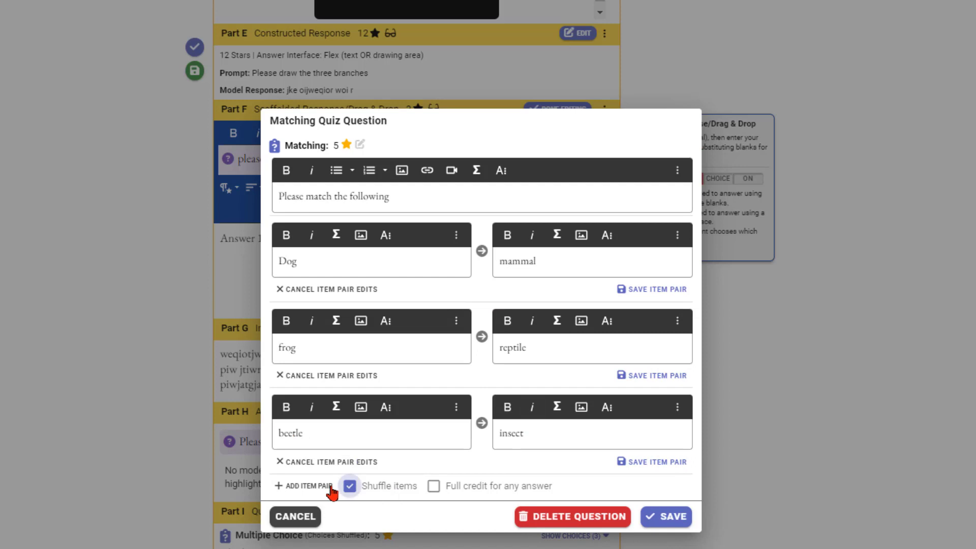
{"action": "left_click", "coordinate": [675, 525]}
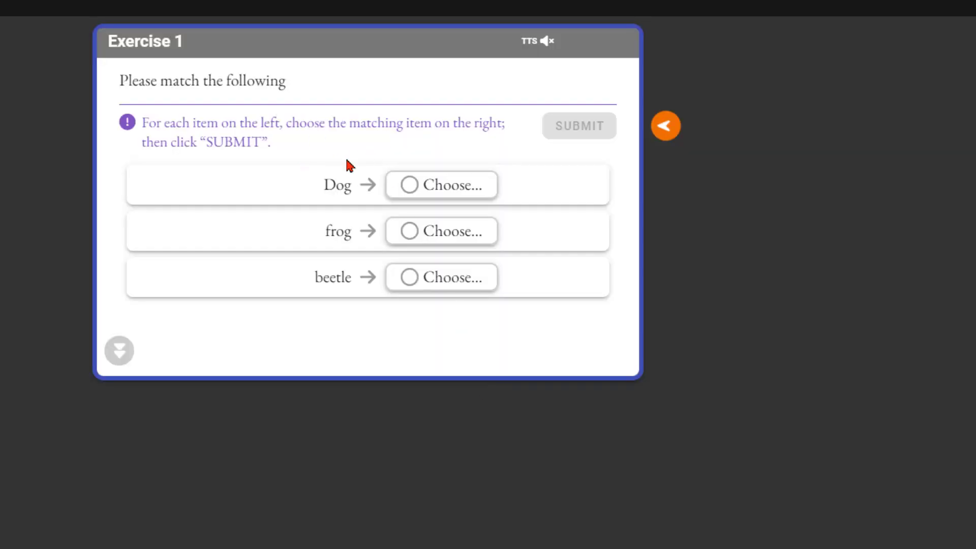
In the student preview, match Dog–mammal, frog–insect, beetle–reptile and submit for grading.
{"action": "left_click", "coordinate": [410, 189]}
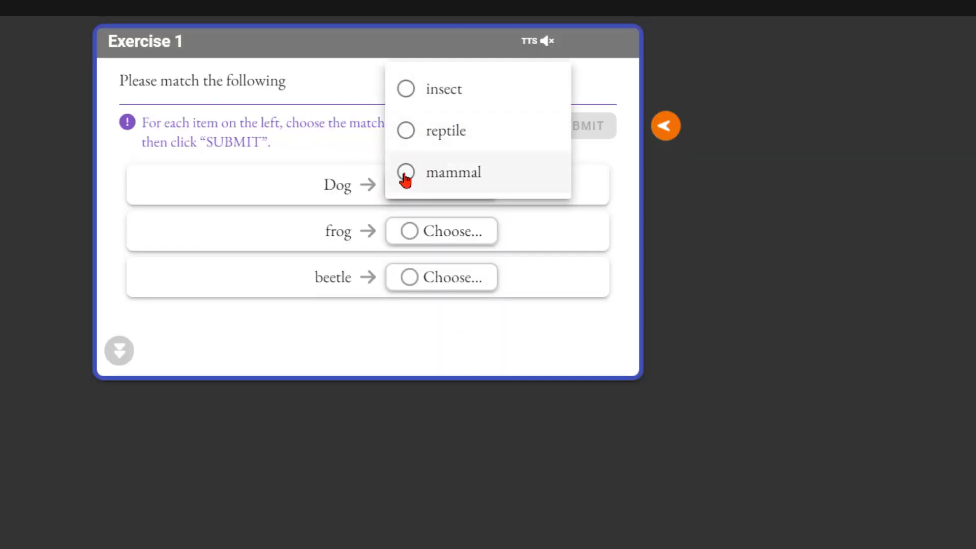
{"action": "left_click", "coordinate": [404, 175]}
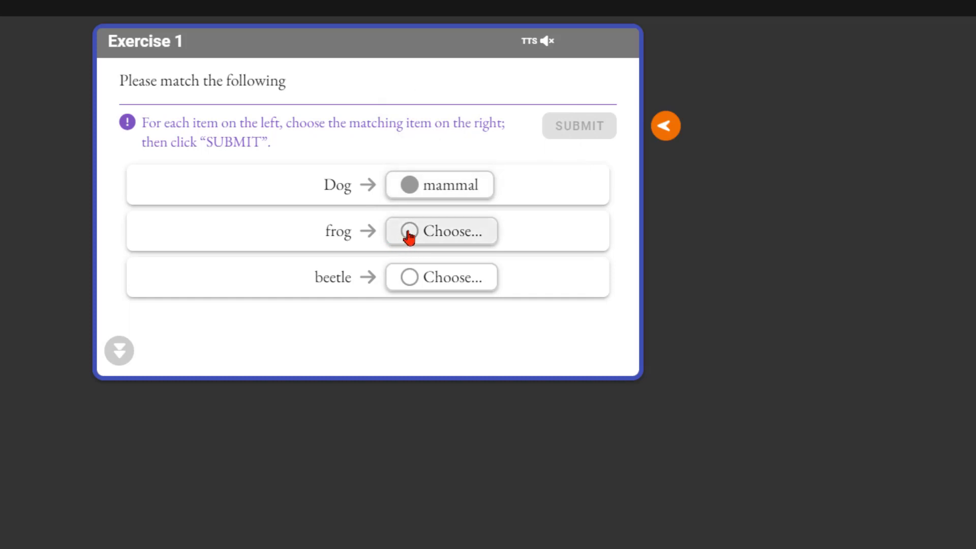
{"action": "left_click", "coordinate": [409, 234]}
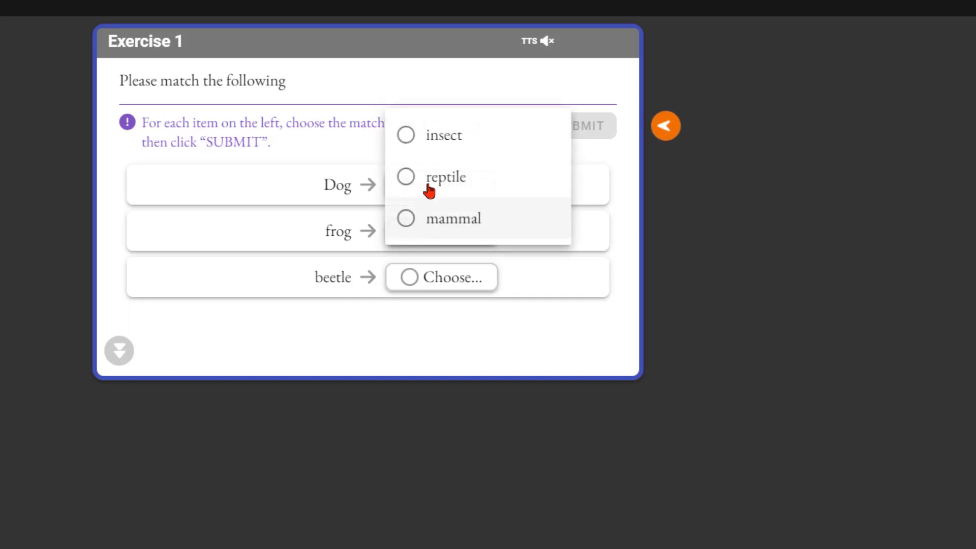
{"action": "left_click", "coordinate": [438, 147]}
{"action": "left_click", "coordinate": [410, 279]}
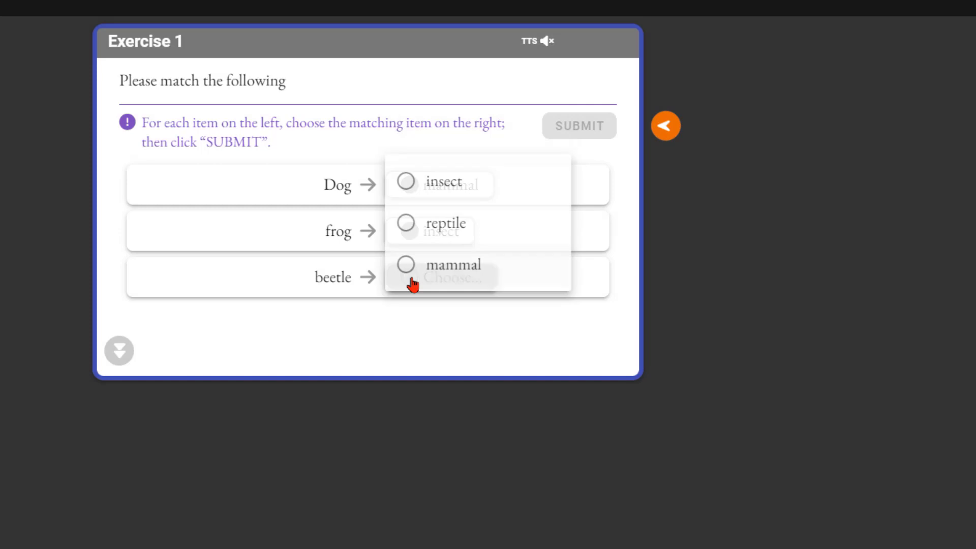
{"action": "left_click", "coordinate": [444, 225]}
{"action": "left_click", "coordinate": [610, 135]}
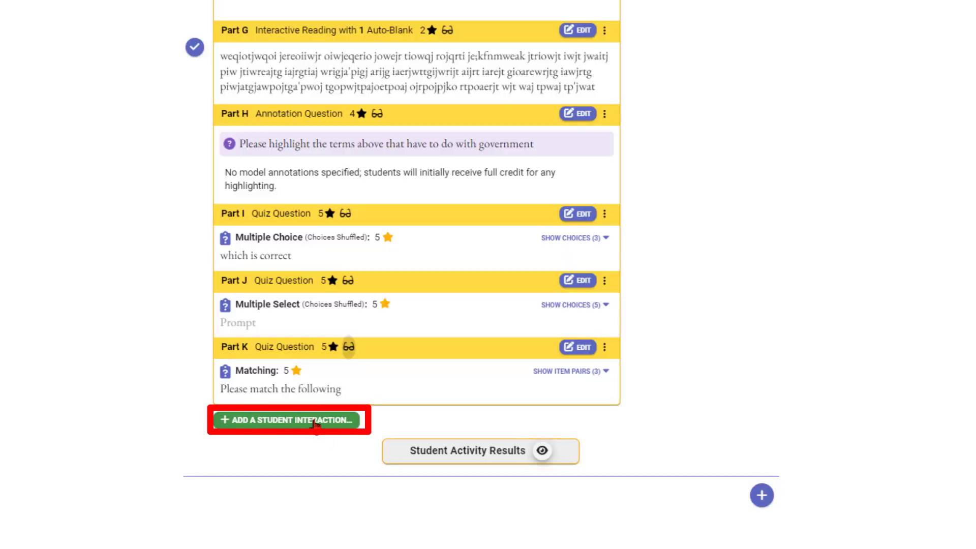
{"action": "left_click", "coordinate": [315, 425]}
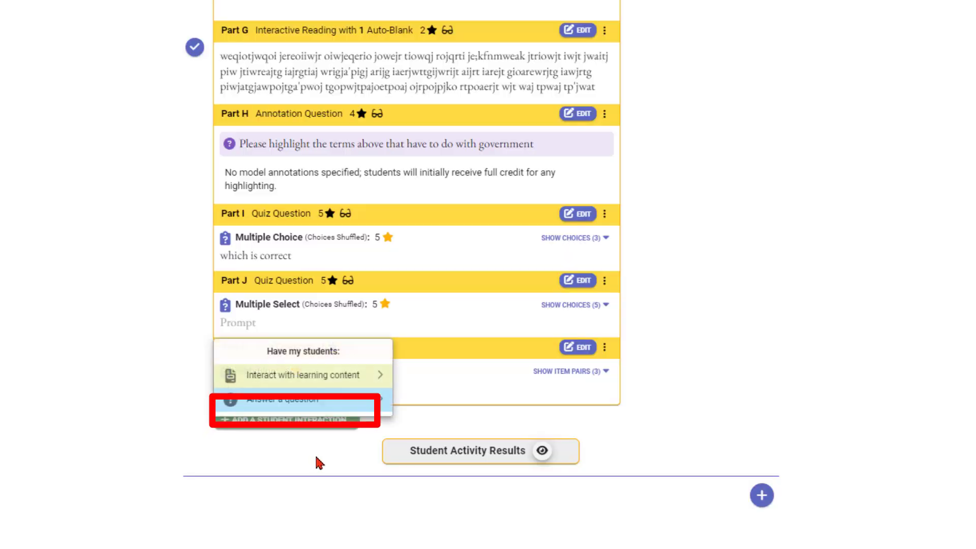
Add an ordering question 'Put these in order' with items most important, second most, and third.
{"action": "left_click", "coordinate": [316, 409]}
{"action": "left_click", "coordinate": [465, 429]}
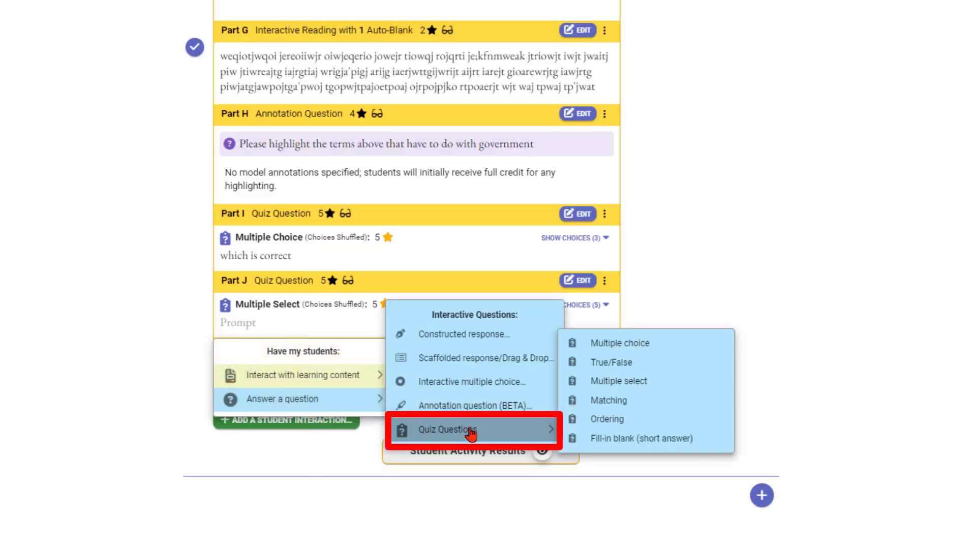
{"action": "left_click", "coordinate": [620, 424]}
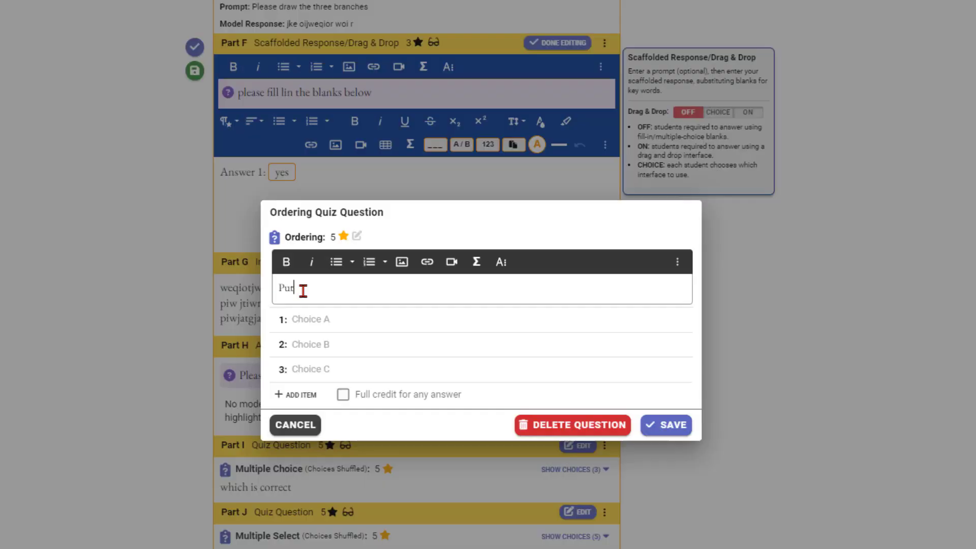
{"action": "type", "text": "t these in order"}
{"action": "left_click", "coordinate": [325, 319]}
{"action": "type", "text": "most impor"}
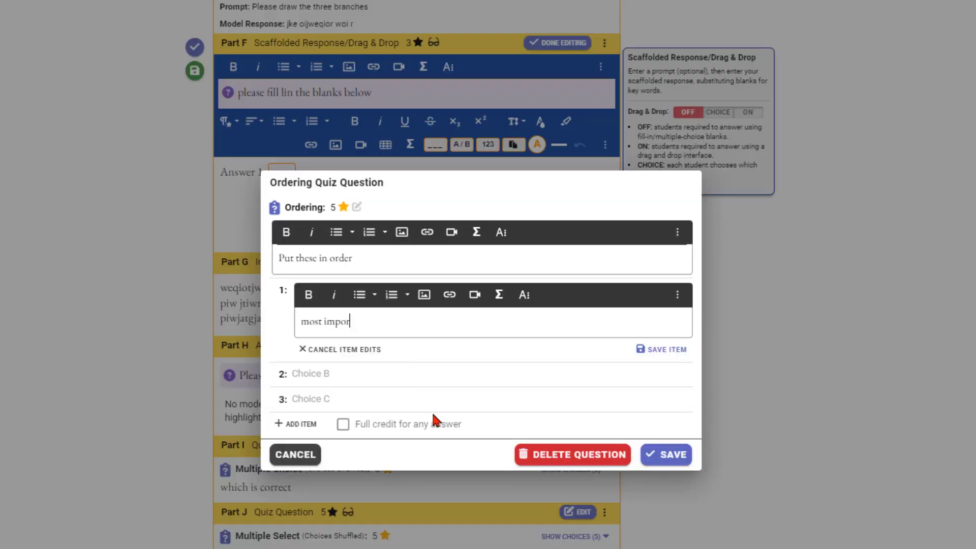
{"action": "left_click", "coordinate": [426, 374]}
{"action": "type", "text": "second most"}
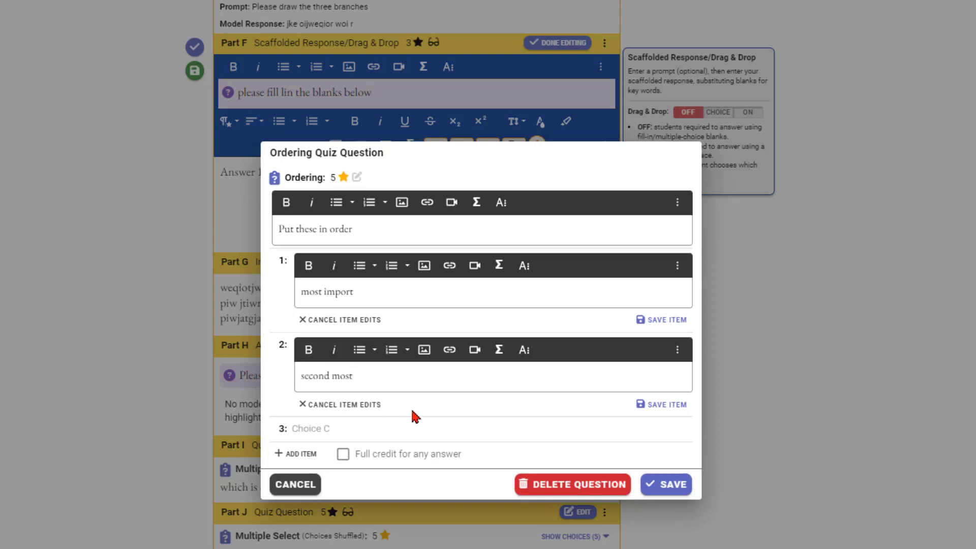
{"action": "left_click", "coordinate": [414, 429]}
{"action": "type", "text": "thrid"}
{"action": "key", "text": "BackSpace"}
{"action": "key", "text": "BackSpace"}
{"action": "key", "text": "BackSpace"}
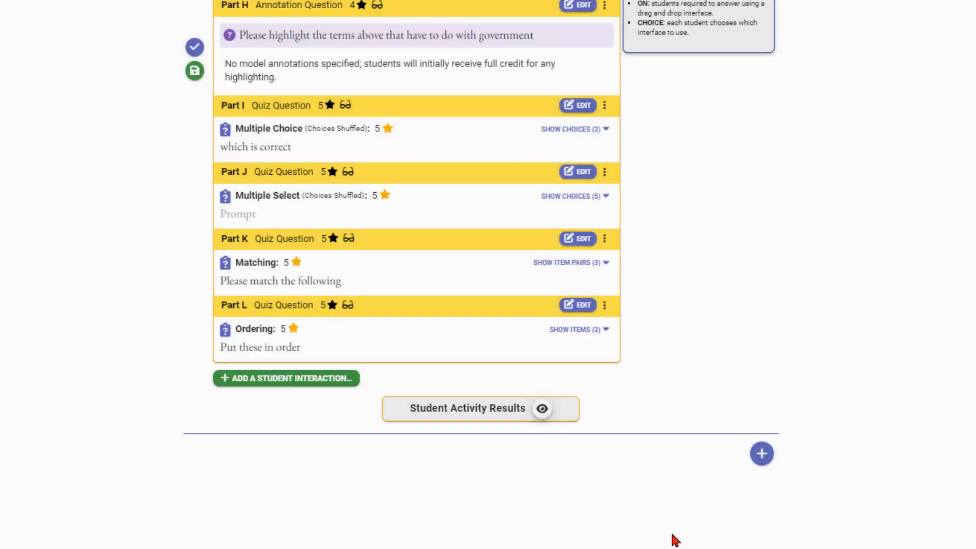
In the student preview, move 'second most' to the top and submit the ordering.
{"action": "scroll", "coordinate": [398, 392], "scroll_direction": "up", "scroll_amount": 3}
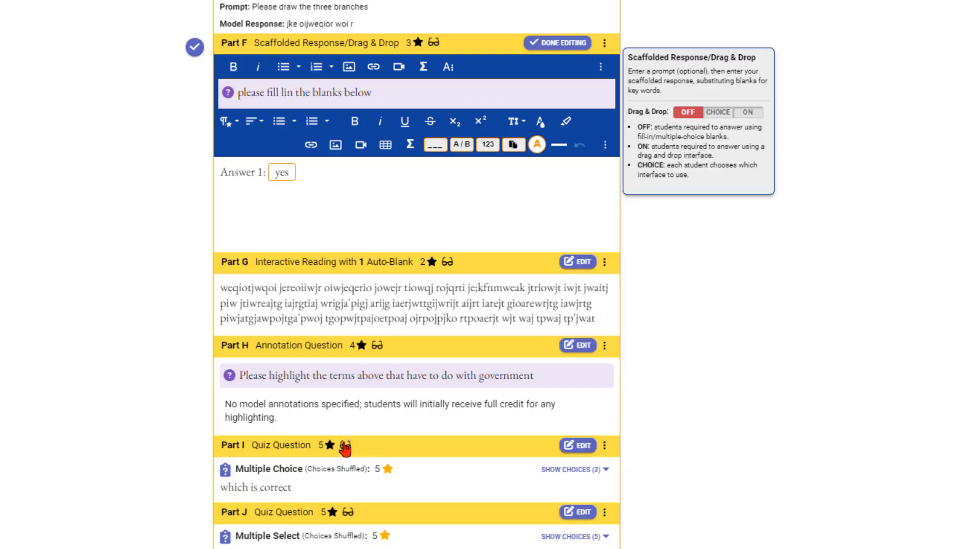
{"action": "scroll", "coordinate": [345, 448], "scroll_direction": "down", "scroll_amount": 6}
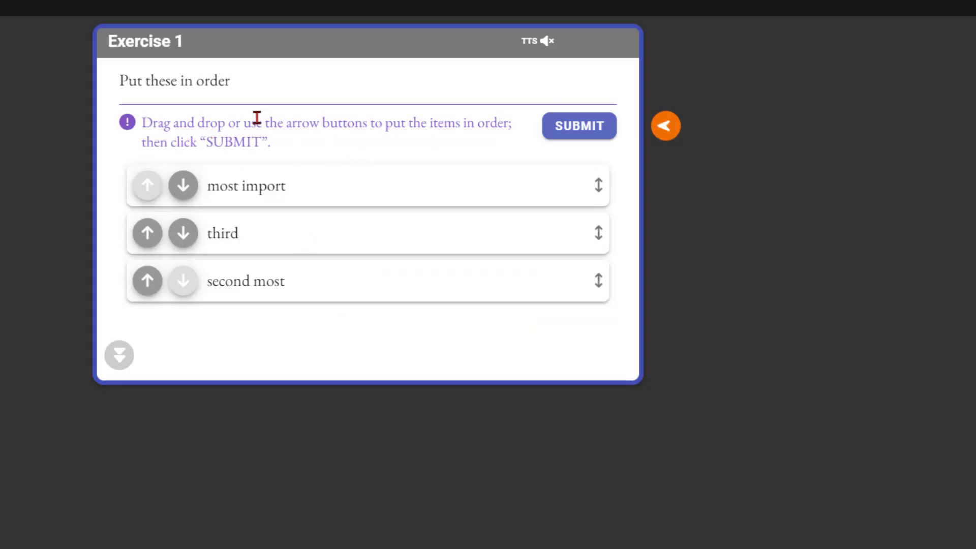
{"action": "left_click", "coordinate": [144, 286]}
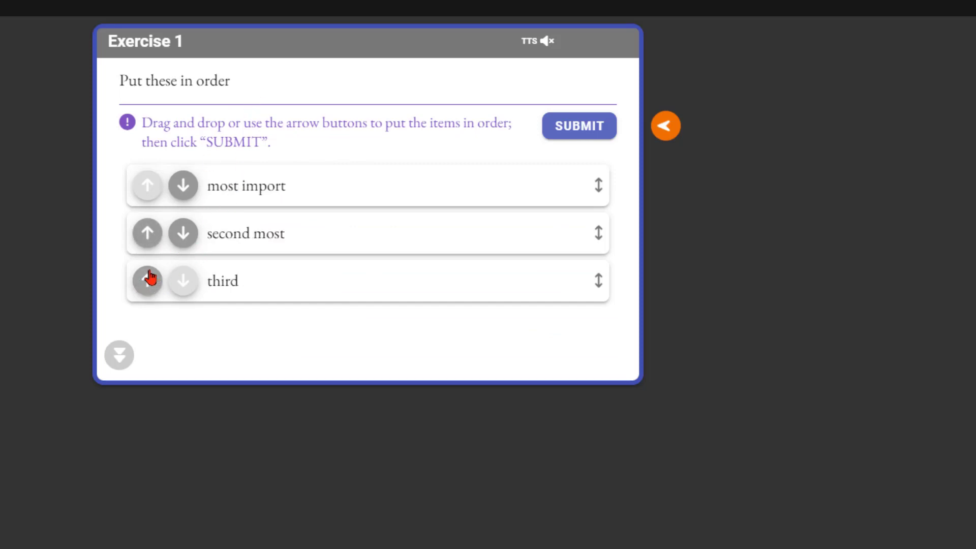
{"action": "left_click", "coordinate": [182, 192]}
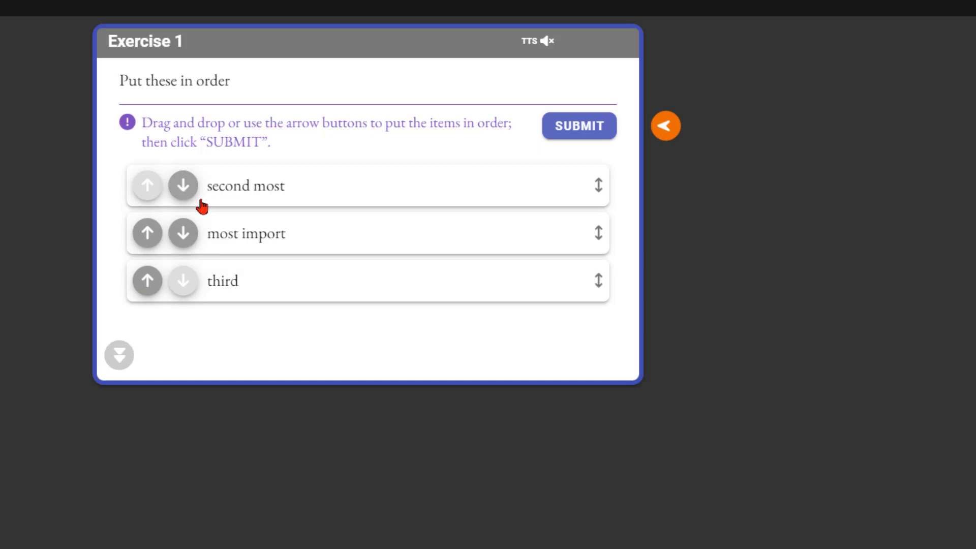
{"action": "left_click", "coordinate": [582, 133]}
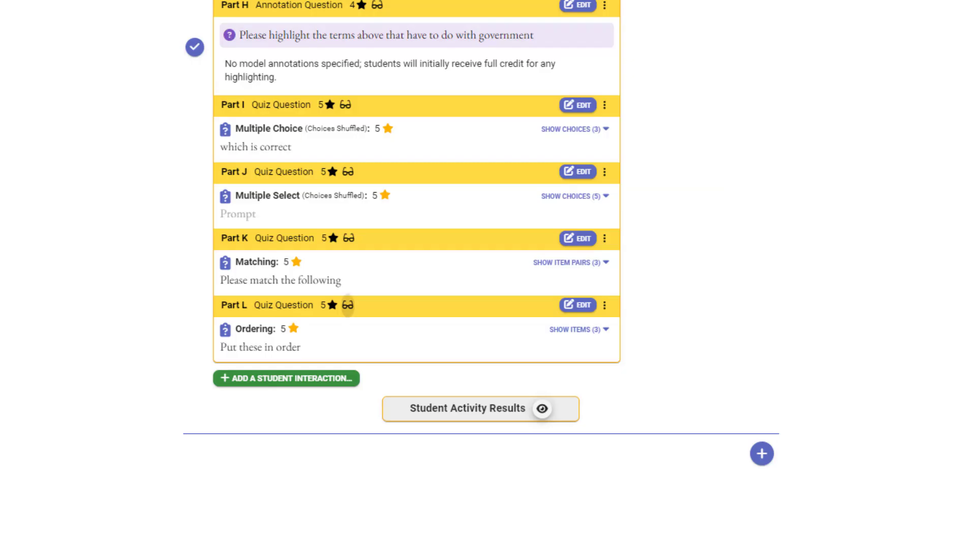
Open the quiz question type menus, then dismiss them without adding another part.
{"action": "left_click", "coordinate": [286, 379]}
{"action": "left_click", "coordinate": [306, 362]}
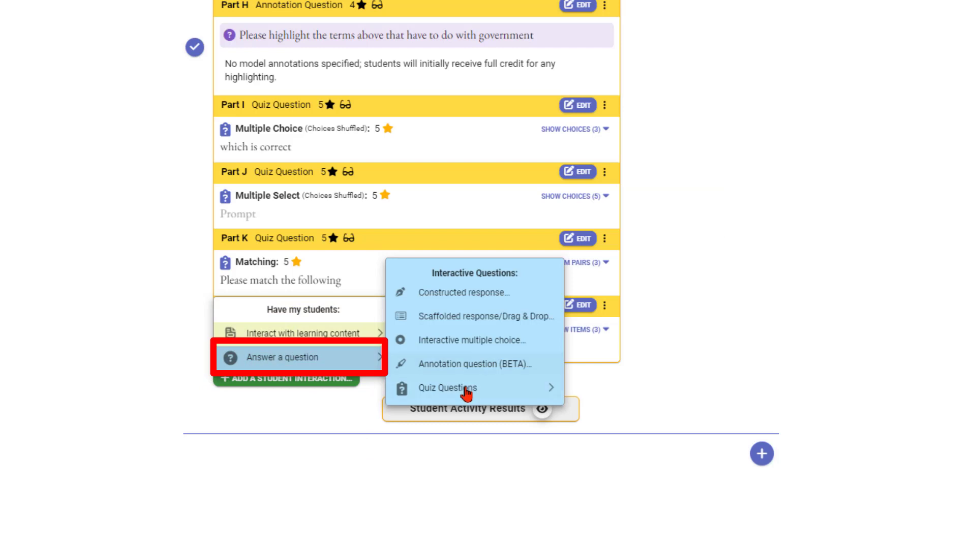
{"action": "left_click", "coordinate": [464, 393]}
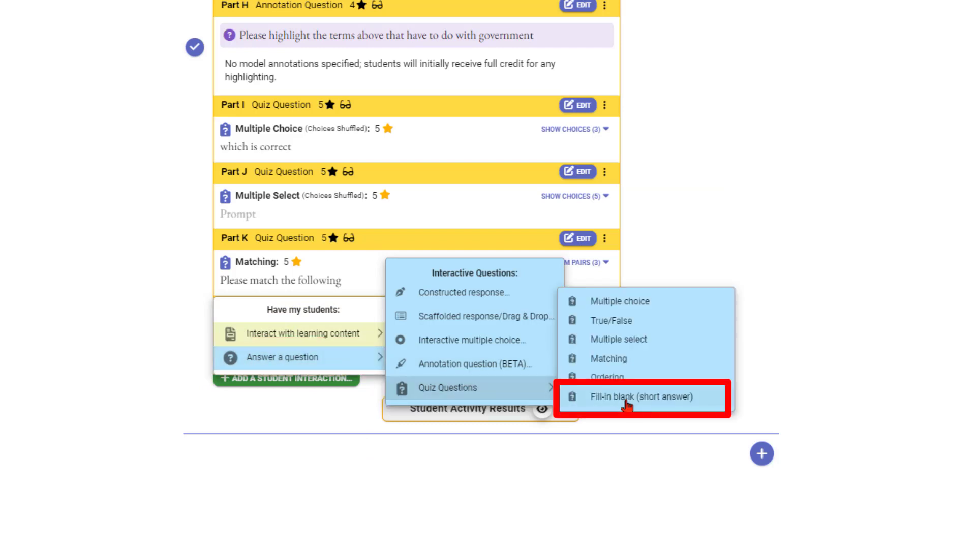
{"action": "left_click", "coordinate": [799, 386]}
{"action": "scroll", "coordinate": [610, 336], "scroll_direction": "up", "scroll_amount": 5}
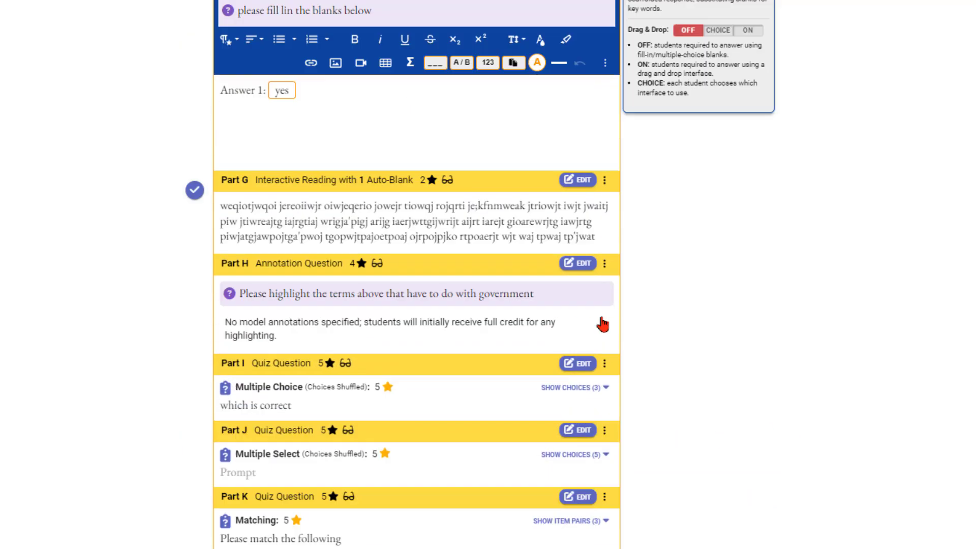
{"action": "scroll", "coordinate": [603, 320], "scroll_direction": "up", "scroll_amount": 15}
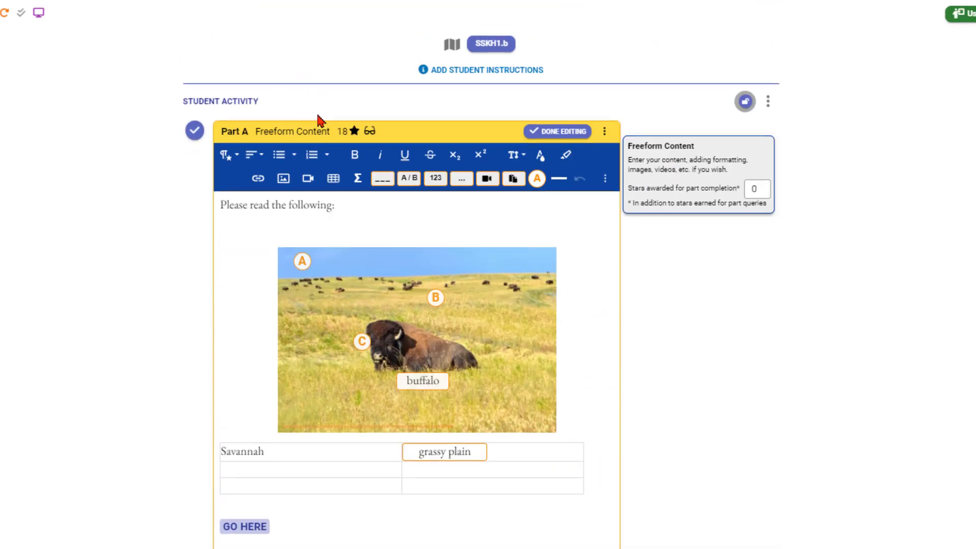
{"action": "scroll", "coordinate": [319, 121], "scroll_direction": "down", "scroll_amount": 20}
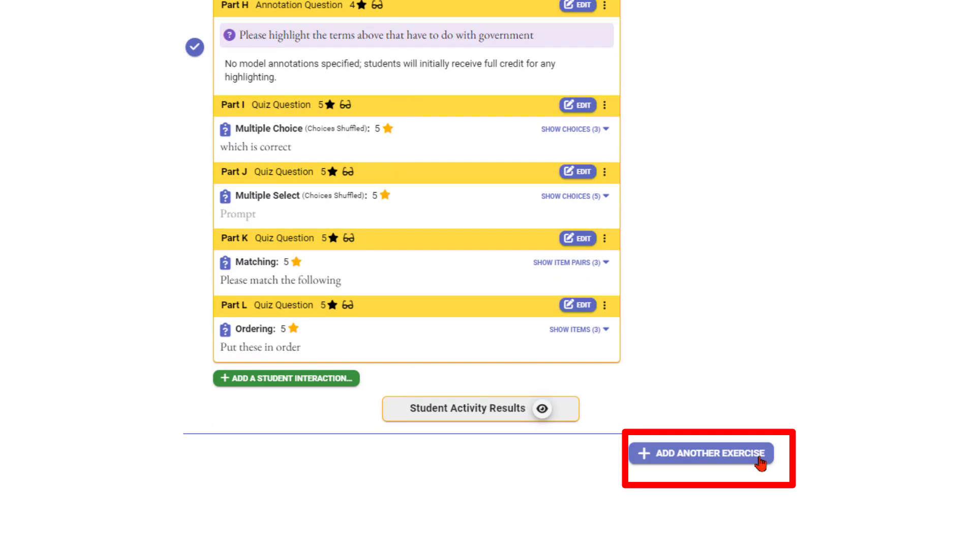
Add Exercise 2 titled 'Work Session' and finish editing Part 1A.
{"action": "left_click", "coordinate": [760, 460]}
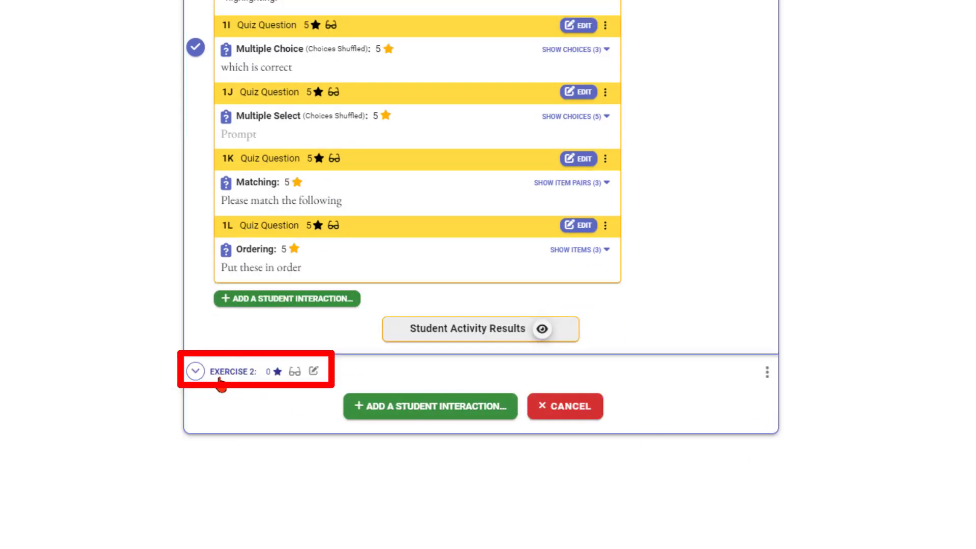
{"action": "left_click", "coordinate": [315, 371]}
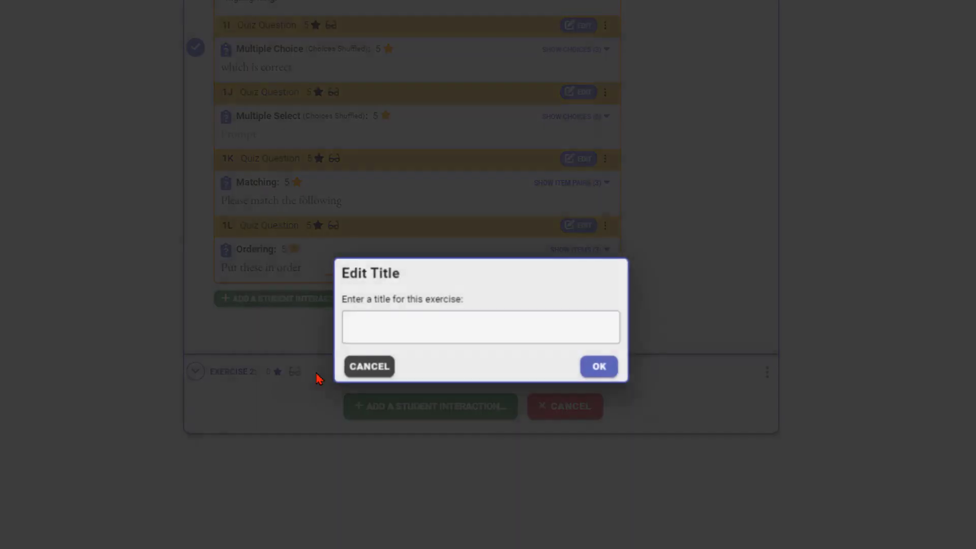
{"action": "type", "text": "Work Session"}
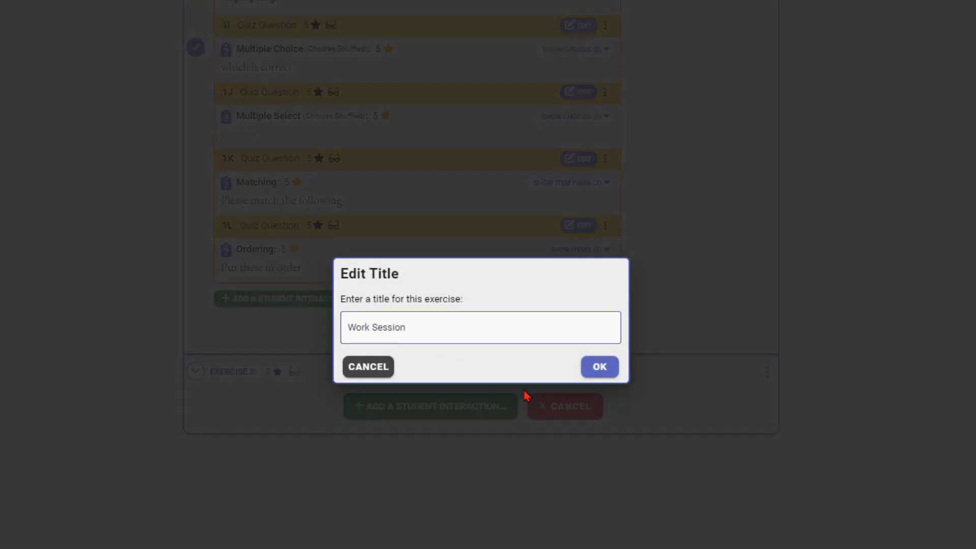
{"action": "left_click", "coordinate": [597, 368]}
{"action": "scroll", "coordinate": [498, 358], "scroll_direction": "up", "scroll_amount": 20}
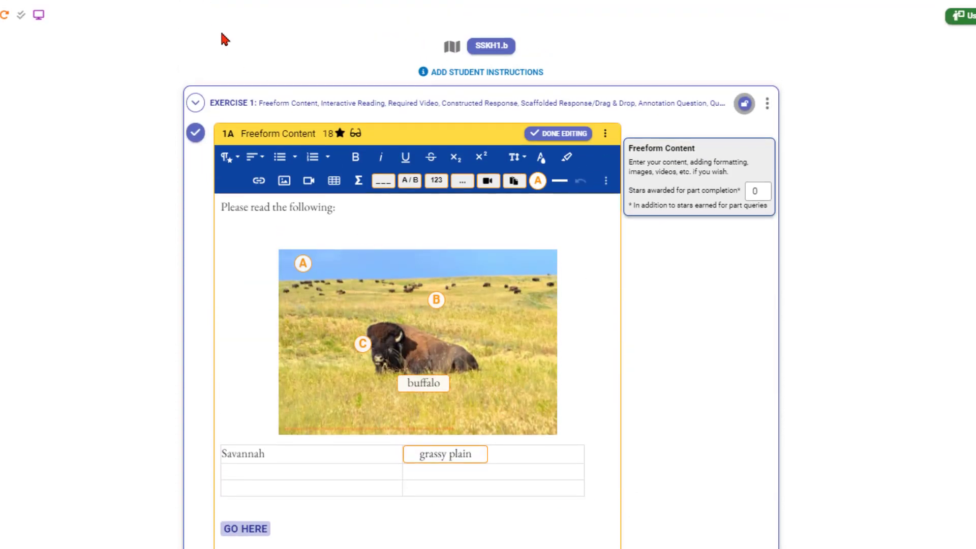
{"action": "left_click", "coordinate": [558, 113]}
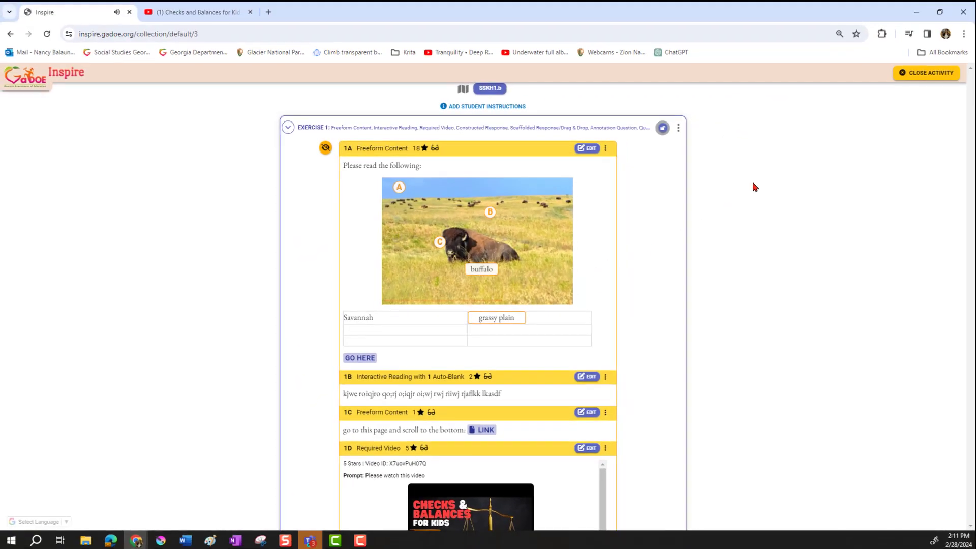
Get the share link for My great activity, try Google Classroom, then close the Classroom tab.
{"action": "scroll", "coordinate": [844, 139], "scroll_direction": "up", "scroll_amount": 1}
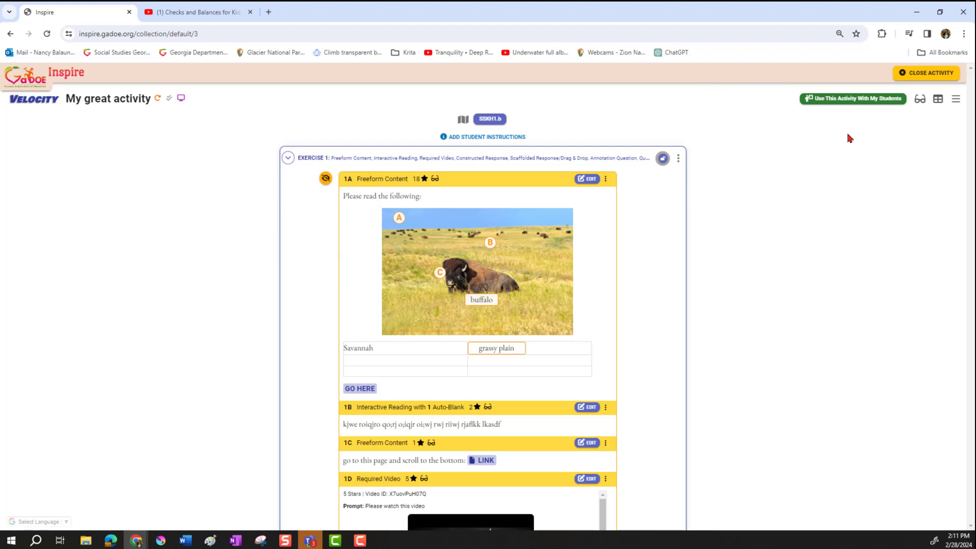
{"action": "left_click", "coordinate": [835, 101]}
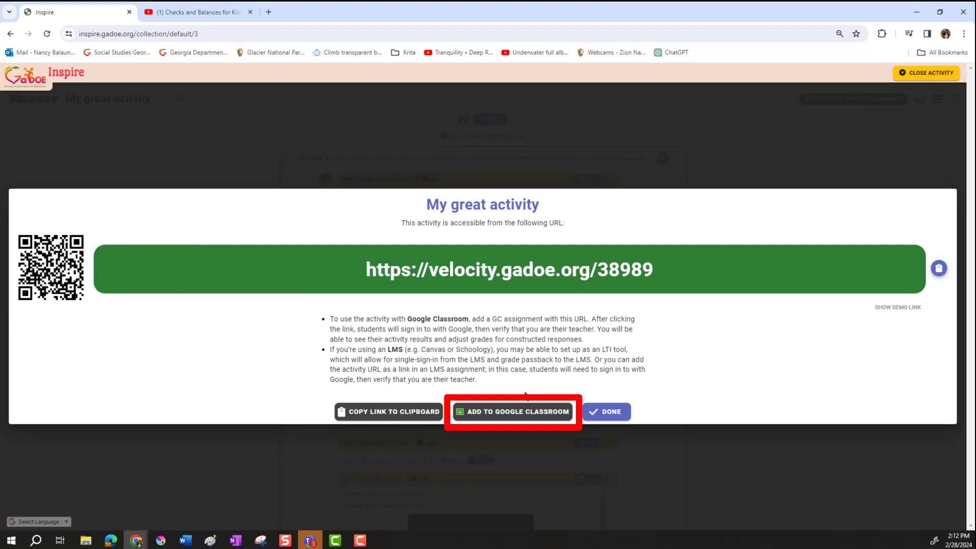
{"action": "left_click", "coordinate": [515, 415]}
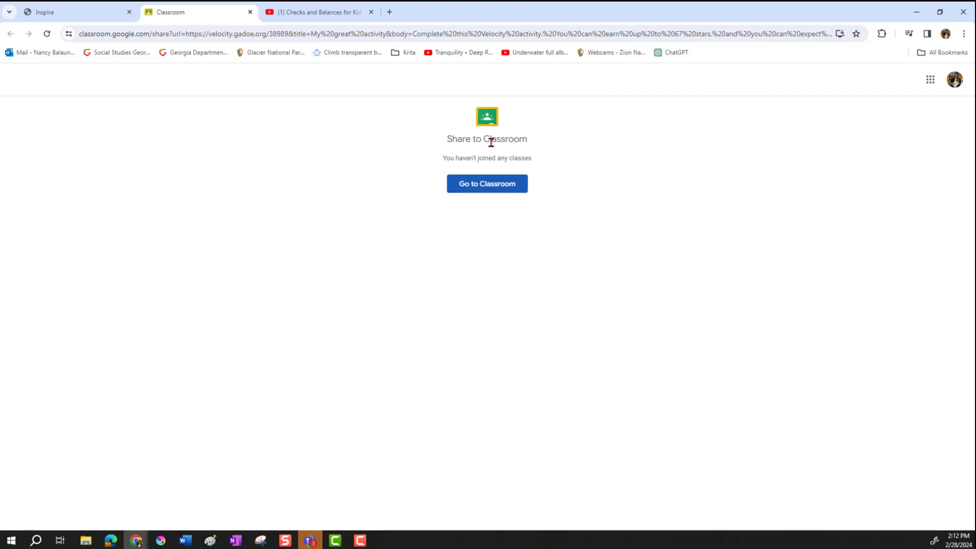
{"action": "key", "text": "ctrl+w"}
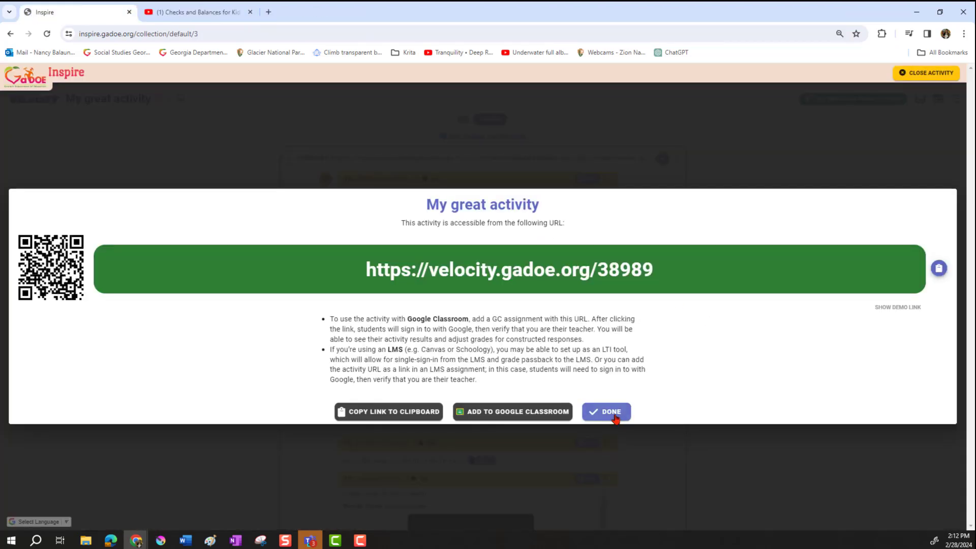
Close the share window and view the activity's results tables grouped by exercise.
{"action": "left_click", "coordinate": [613, 414]}
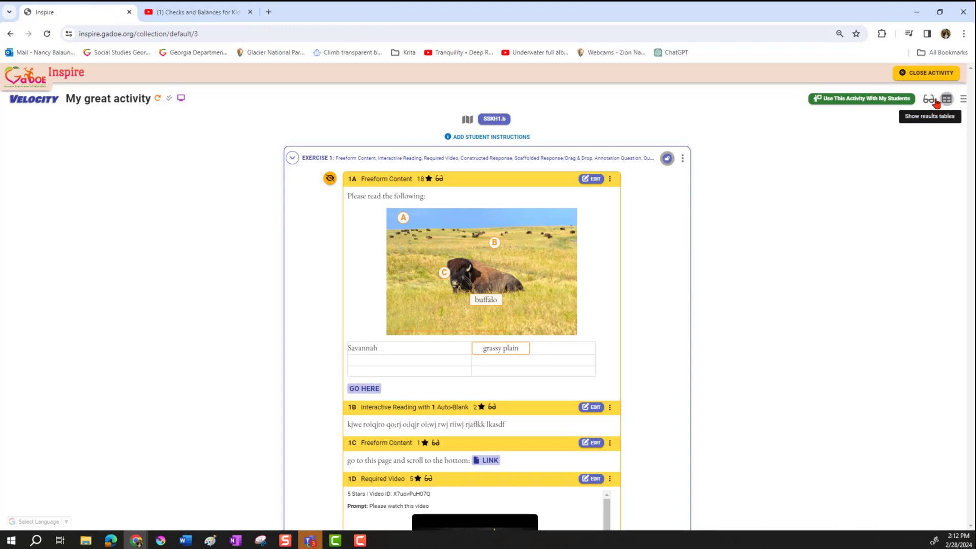
{"action": "left_click", "coordinate": [938, 100]}
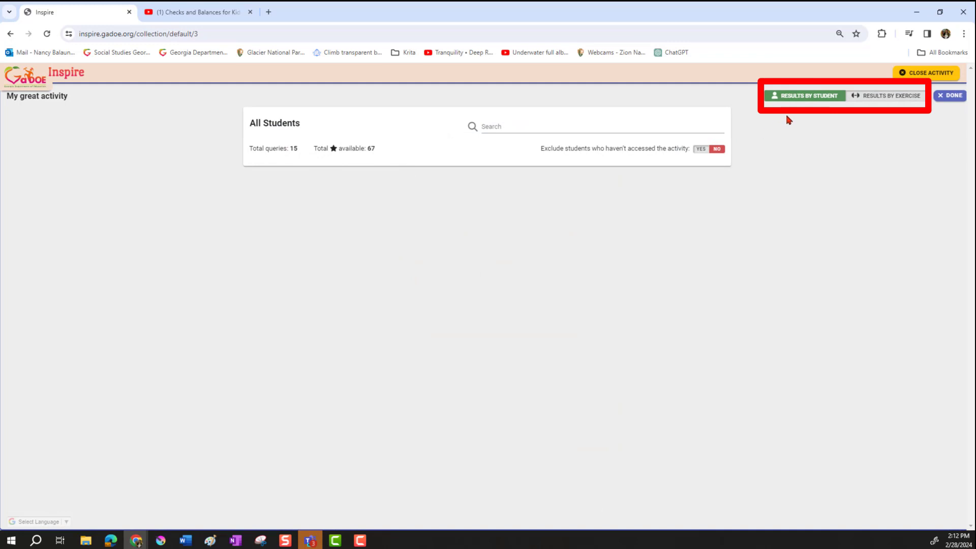
{"action": "left_click", "coordinate": [885, 101]}
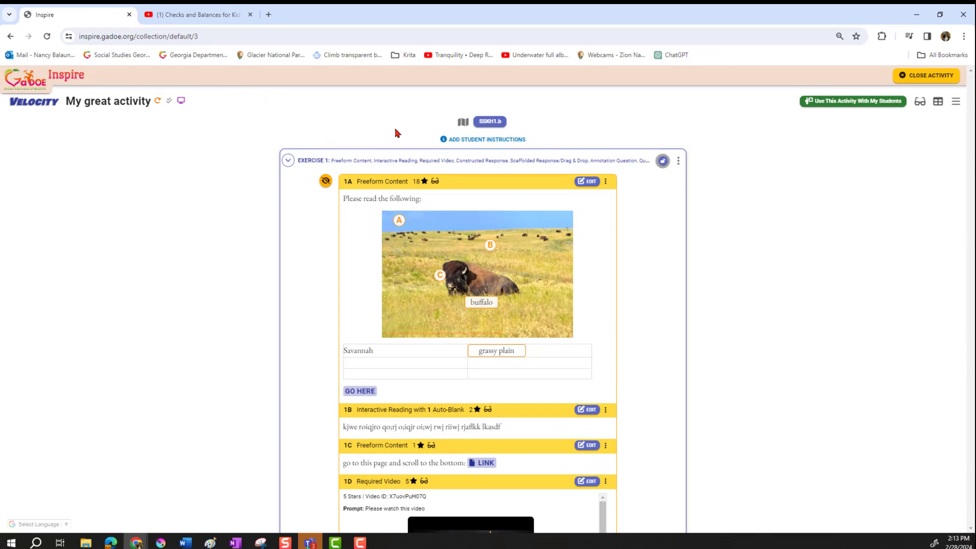
Close the activity and copy the test5 activity's sharing ID A38845.
{"action": "left_click", "coordinate": [923, 77]}
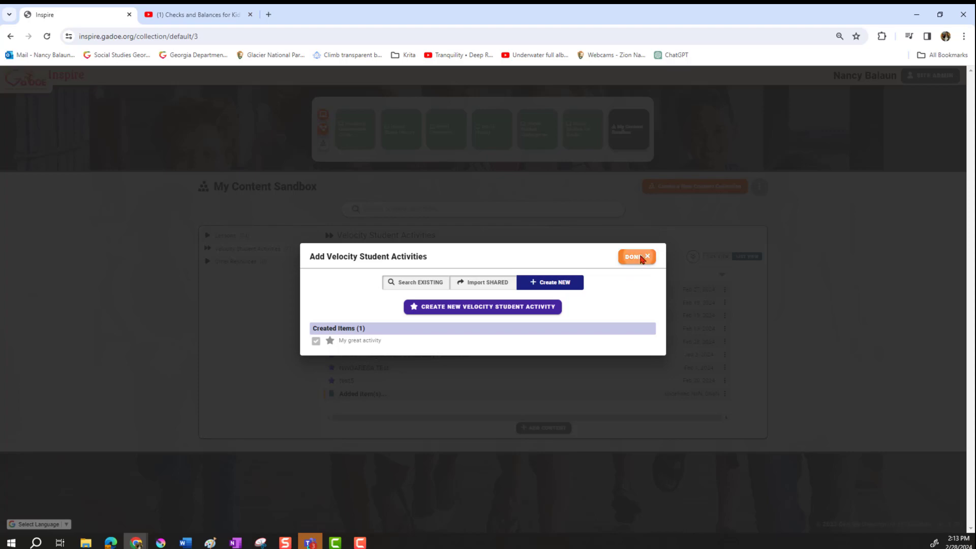
{"action": "left_click", "coordinate": [636, 257]}
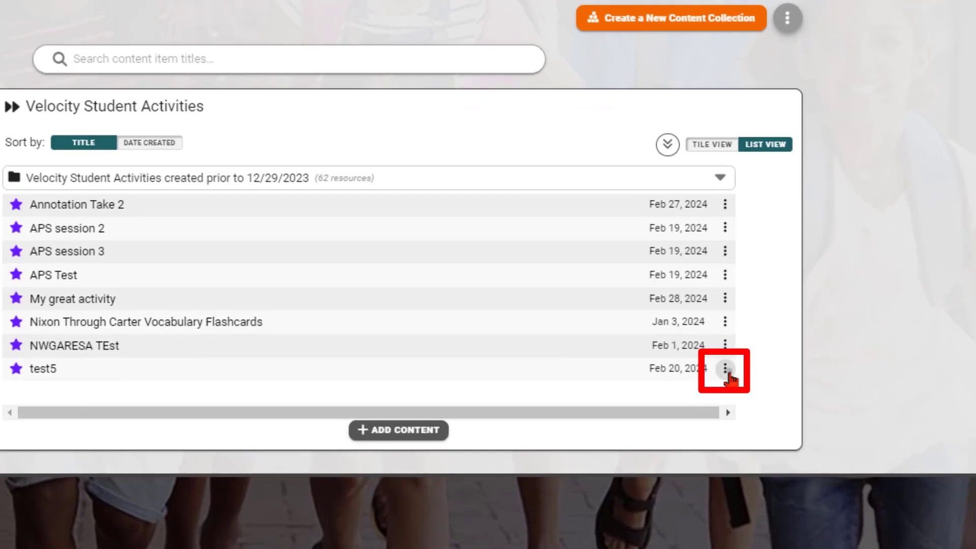
{"action": "left_click", "coordinate": [726, 369]}
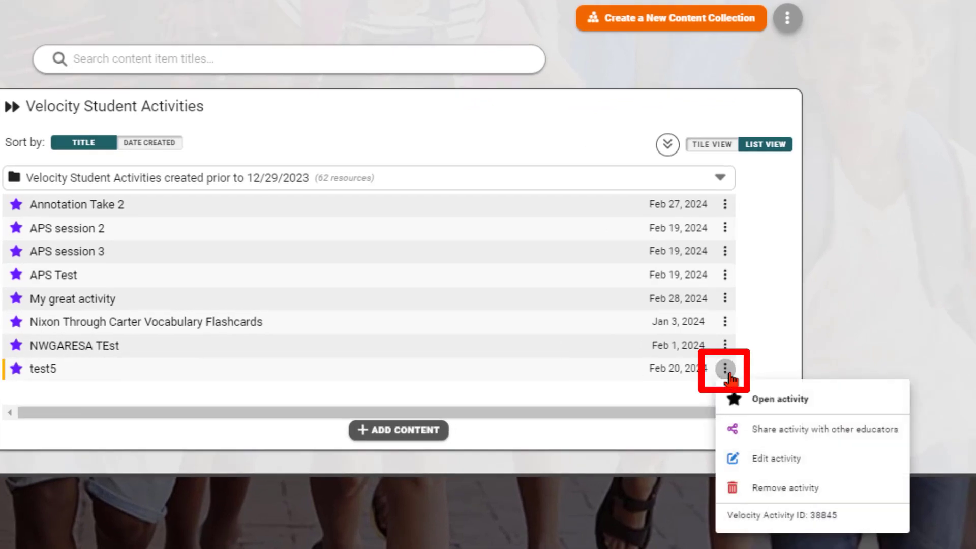
{"action": "left_click", "coordinate": [802, 440]}
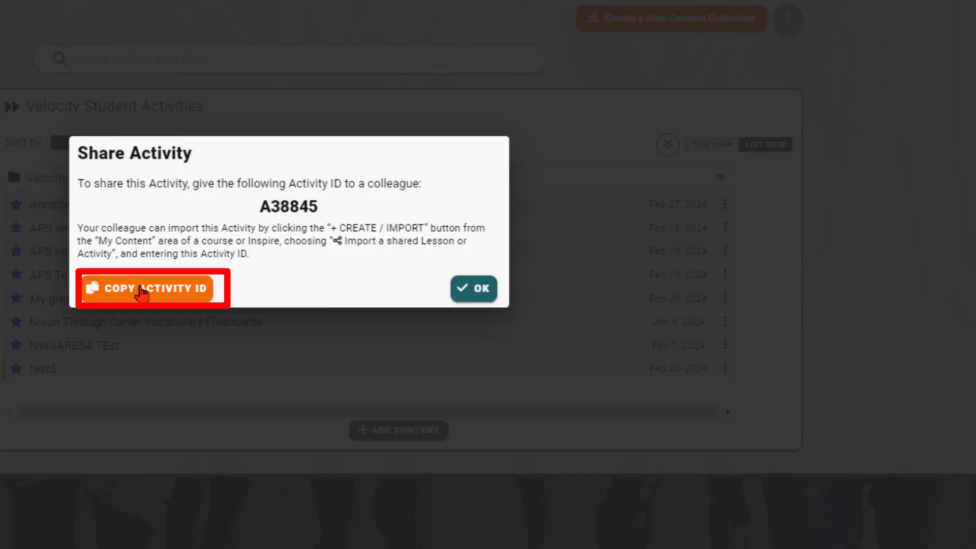
{"action": "left_click", "coordinate": [140, 289]}
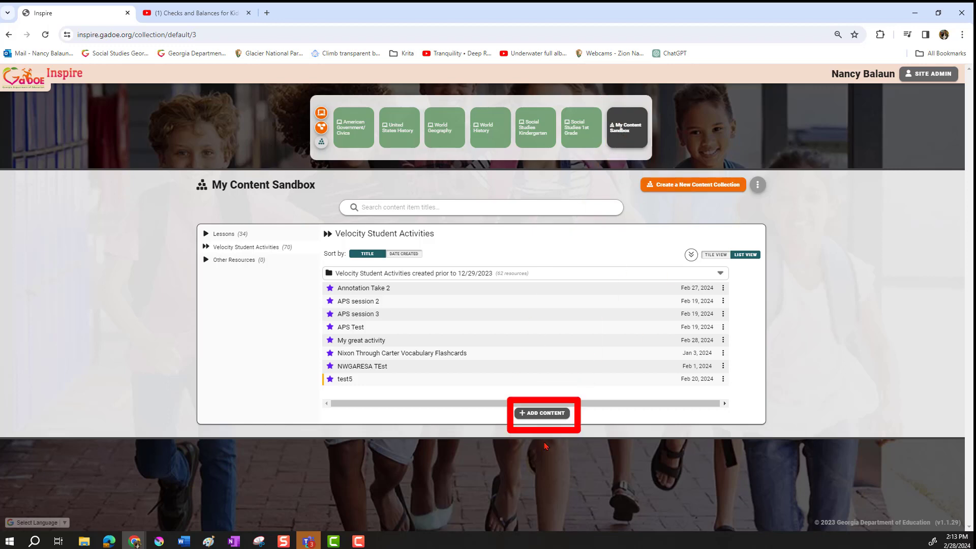
Paste ID A38845 into the Import Shared activity form, then cancel and close the dialog.
{"action": "left_click", "coordinate": [539, 412]}
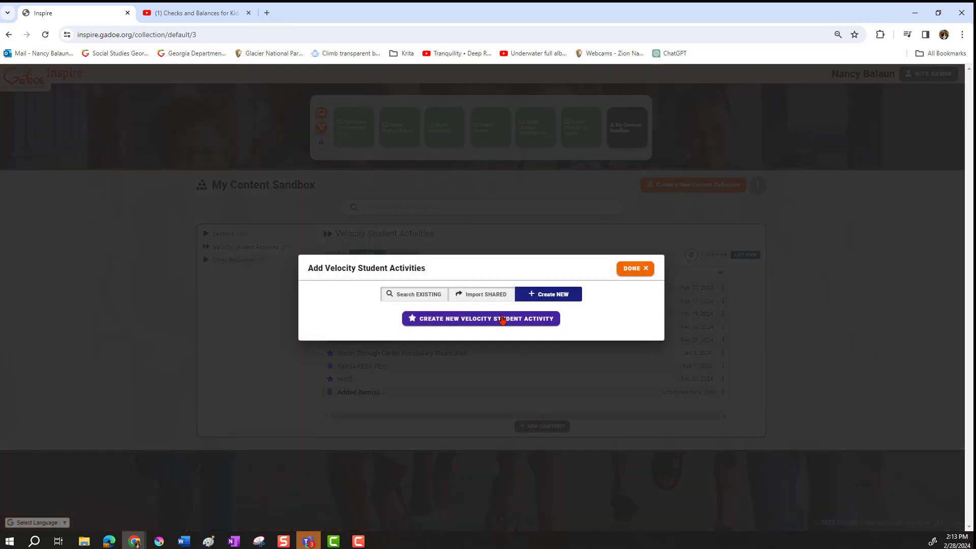
{"action": "left_click", "coordinate": [481, 298]}
{"action": "left_click", "coordinate": [472, 320]}
{"action": "left_click", "coordinate": [444, 314]}
{"action": "key", "text": "ctrl+v"}
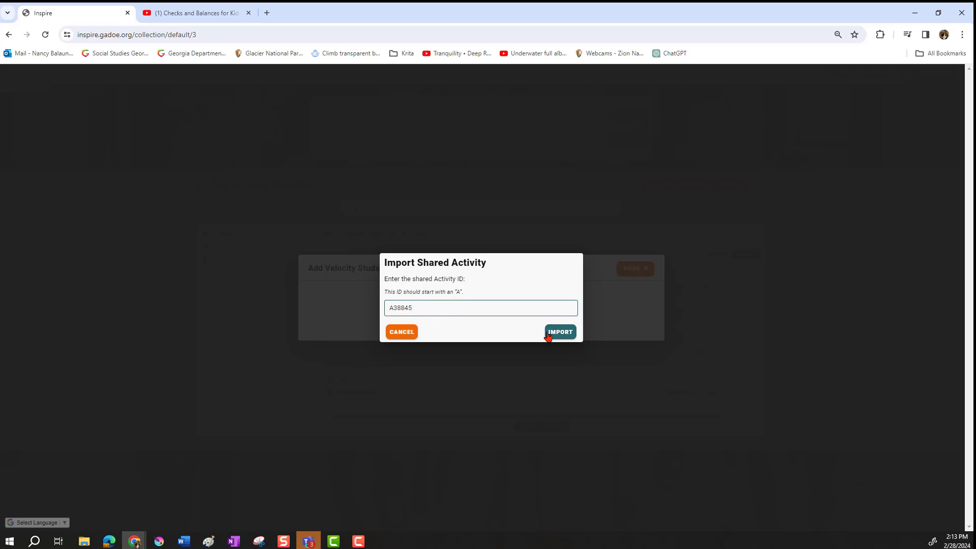
{"action": "left_click", "coordinate": [399, 334]}
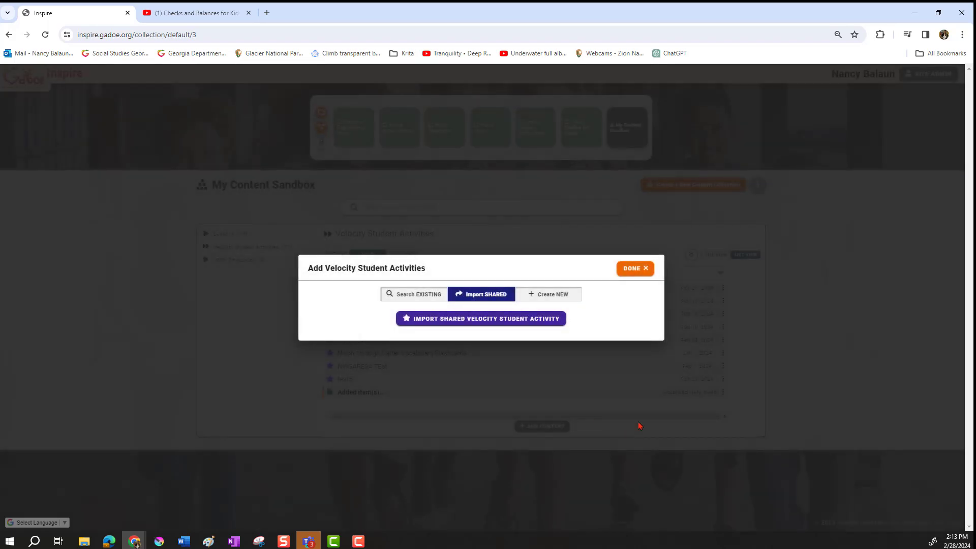
{"action": "left_click", "coordinate": [633, 269]}
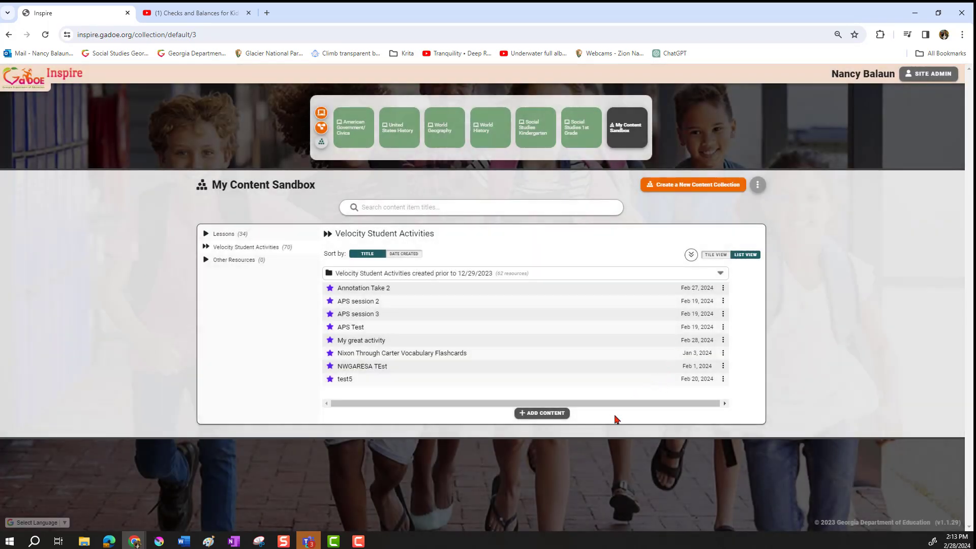